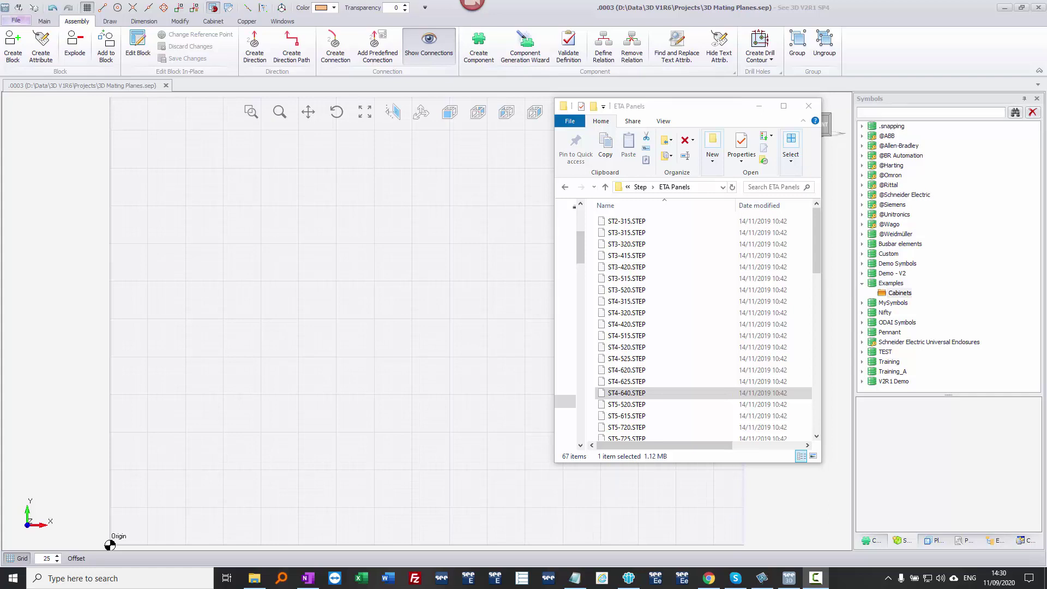
Import the ST4-640.STEP enclosure from the ETA Panels folder into the open 3D drawing.
{"action": "left_click", "coordinate": [628, 394]}
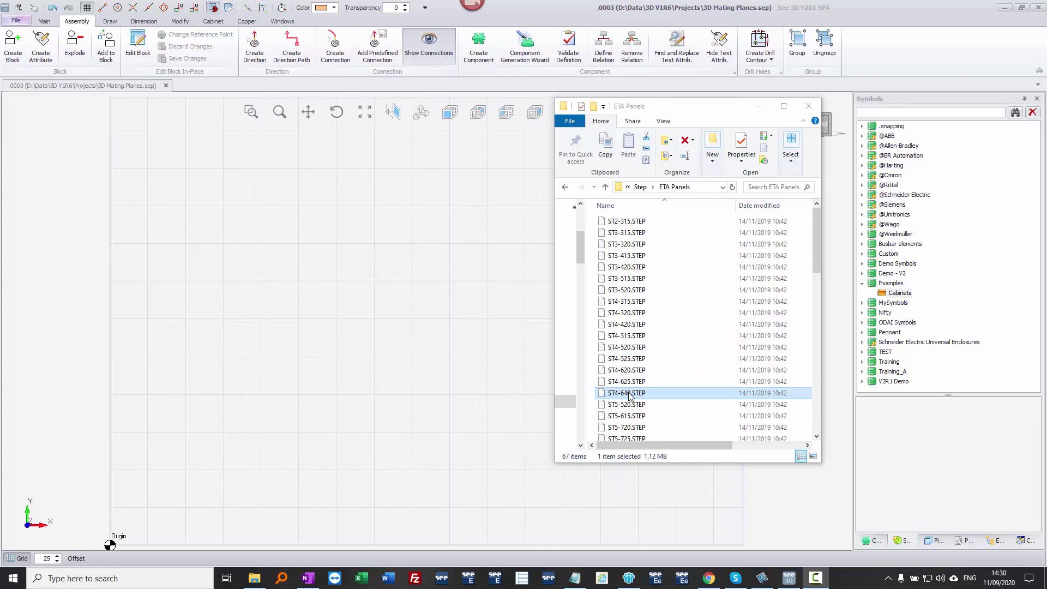
{"action": "left_click_drag", "start_coordinate": [631, 396], "coordinate": [220, 461]}
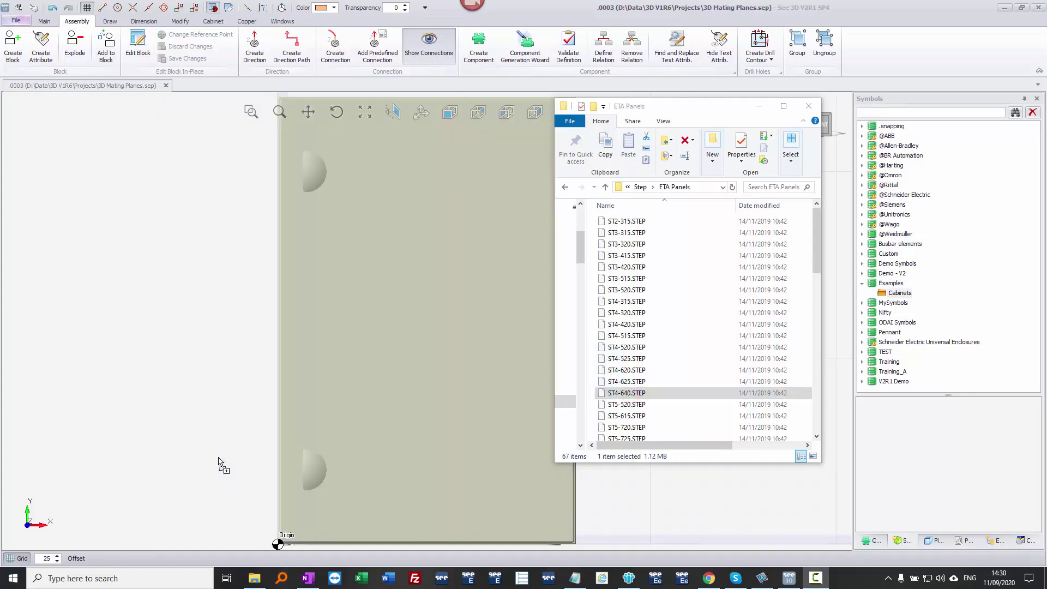
{"action": "left_click", "coordinate": [676, 497]}
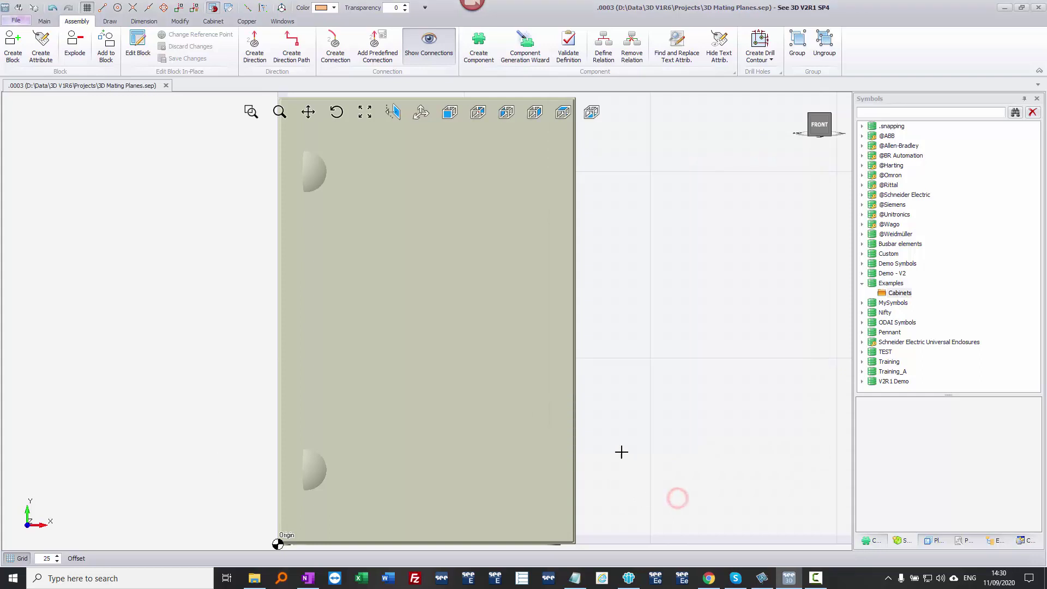
{"action": "mouse_move", "coordinate": [621, 451]}
{"action": "middle_mouse_down"}
{"action": "mouse_move", "coordinate": [577, 437]}
{"action": "mouse_move", "coordinate": [540, 444]}
{"action": "mouse_move", "coordinate": [498, 376]}
{"action": "middle_mouse_up"}
{"action": "scroll", "coordinate": [496, 440], "scroll_direction": "down", "scroll_amount": 4}
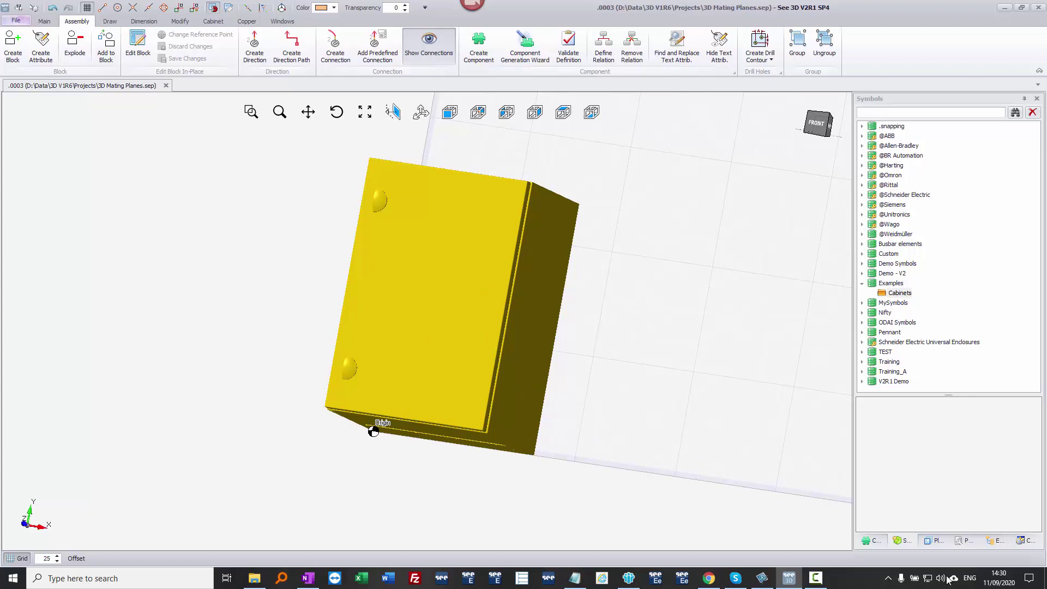
Convert the imported ST4-640 enclosure's blocks to components, keeping the proposed Mechanical and Macro Reference component types.
{"action": "left_click", "coordinate": [1024, 541]}
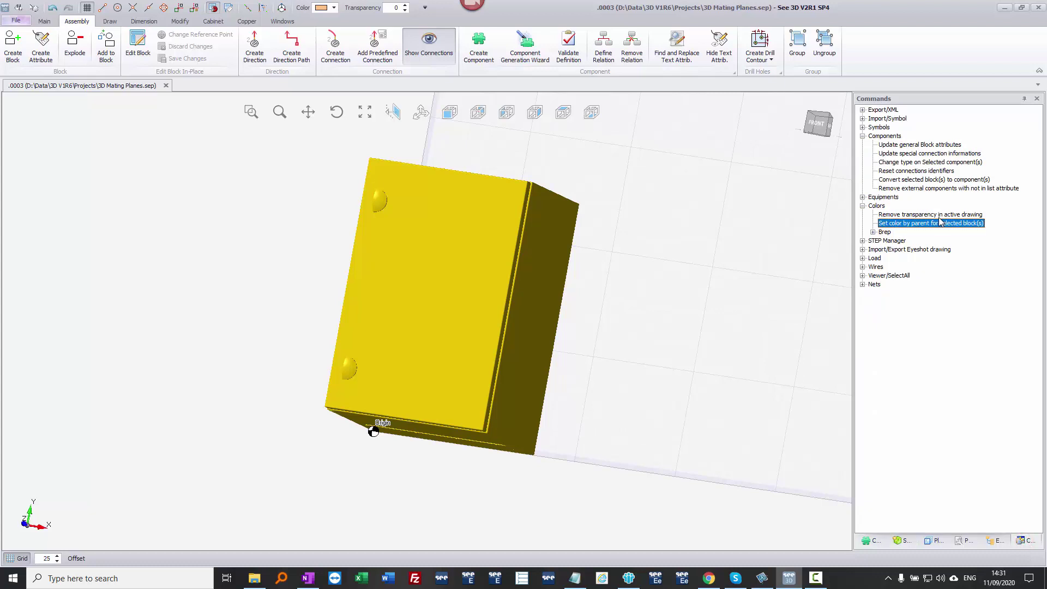
{"action": "left_click", "coordinate": [920, 181]}
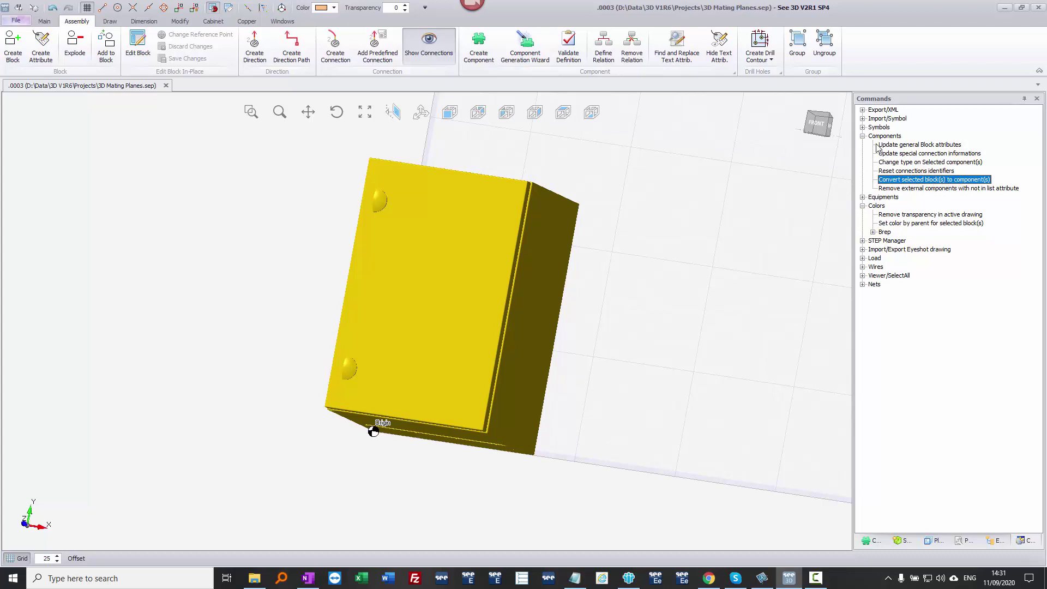
{"action": "double_click", "coordinate": [909, 181]}
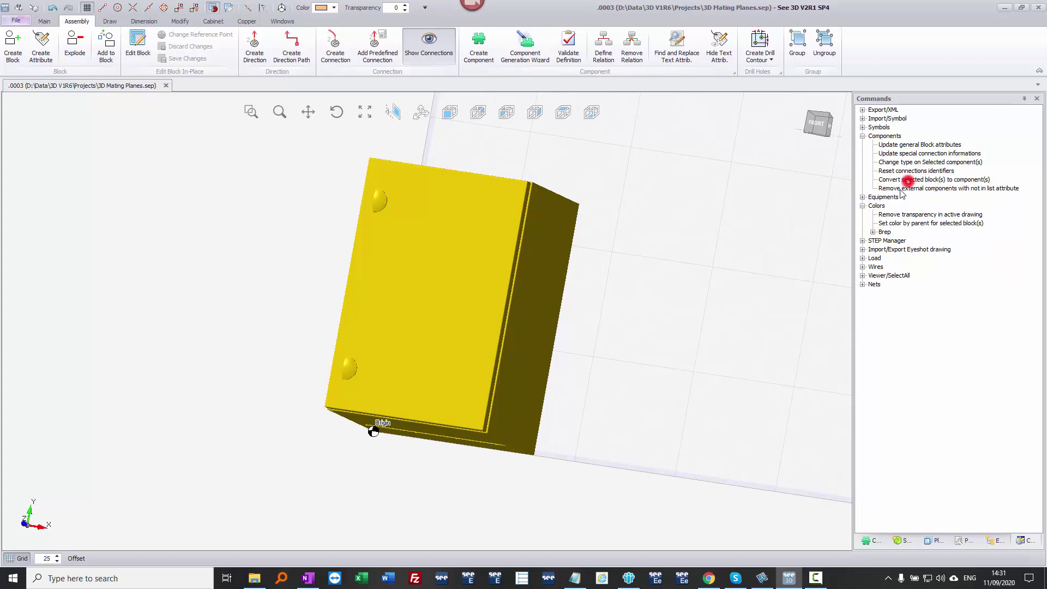
{"action": "left_click", "coordinate": [566, 331]}
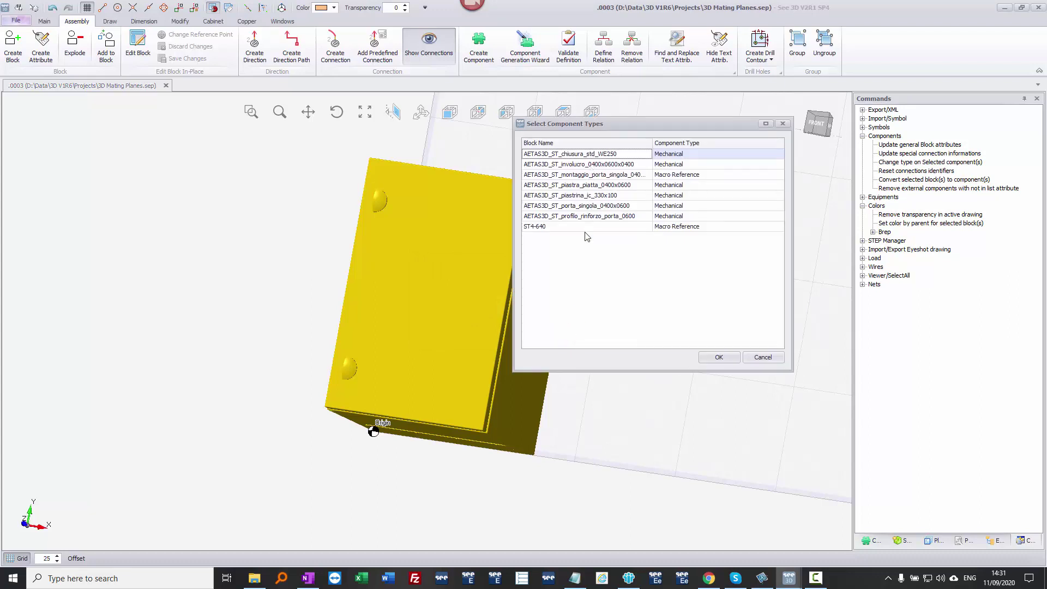
{"action": "left_click", "coordinate": [716, 158]}
{"action": "left_click", "coordinate": [714, 123]}
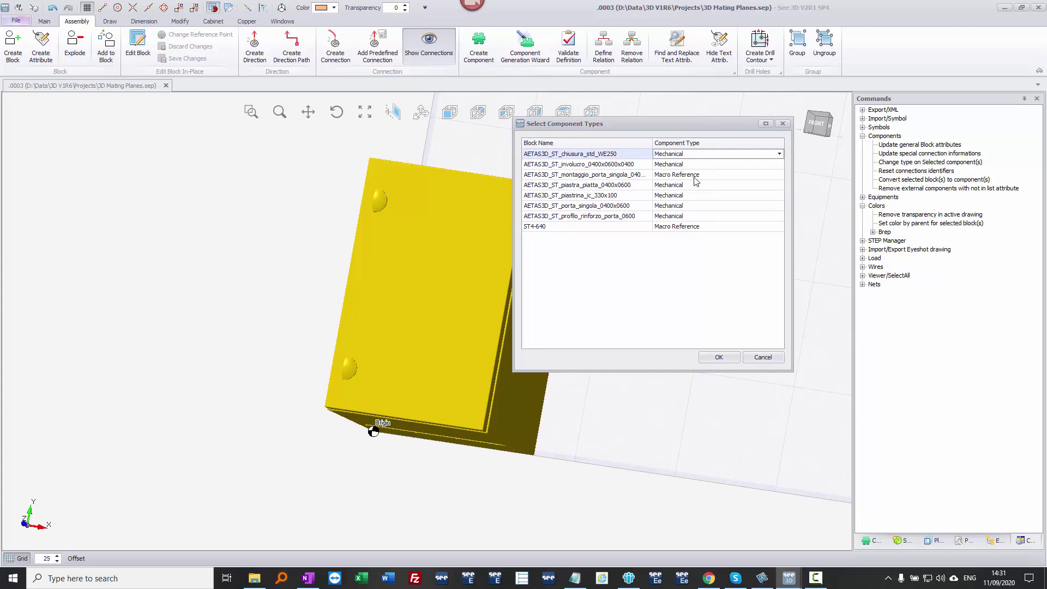
{"action": "left_click", "coordinate": [725, 357]}
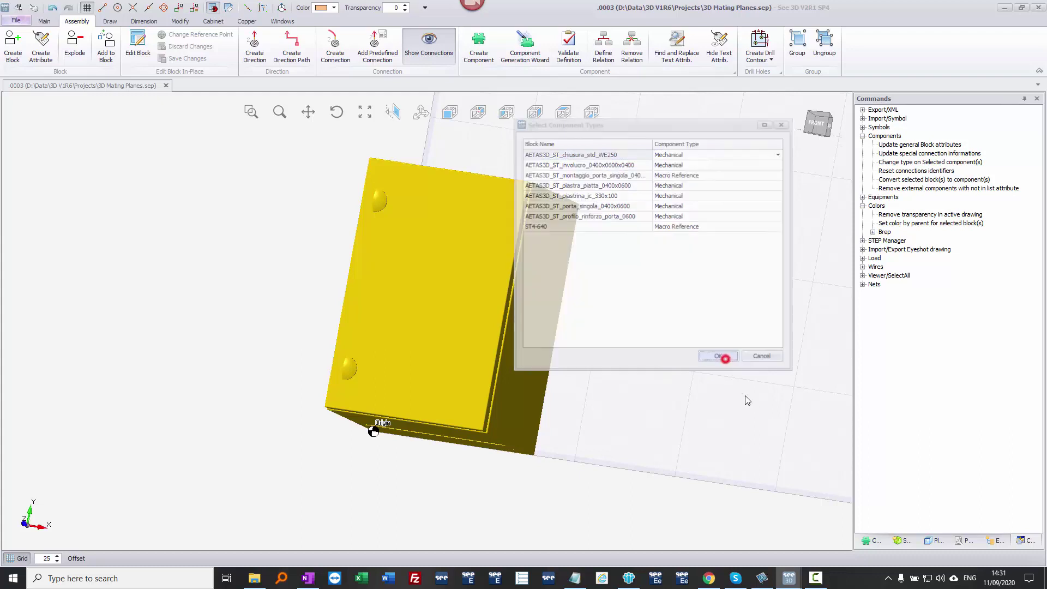
Check that the enclosure body, both locks and the door are separately selectable, and examine the door's component properties.
{"action": "left_click", "coordinate": [427, 352]}
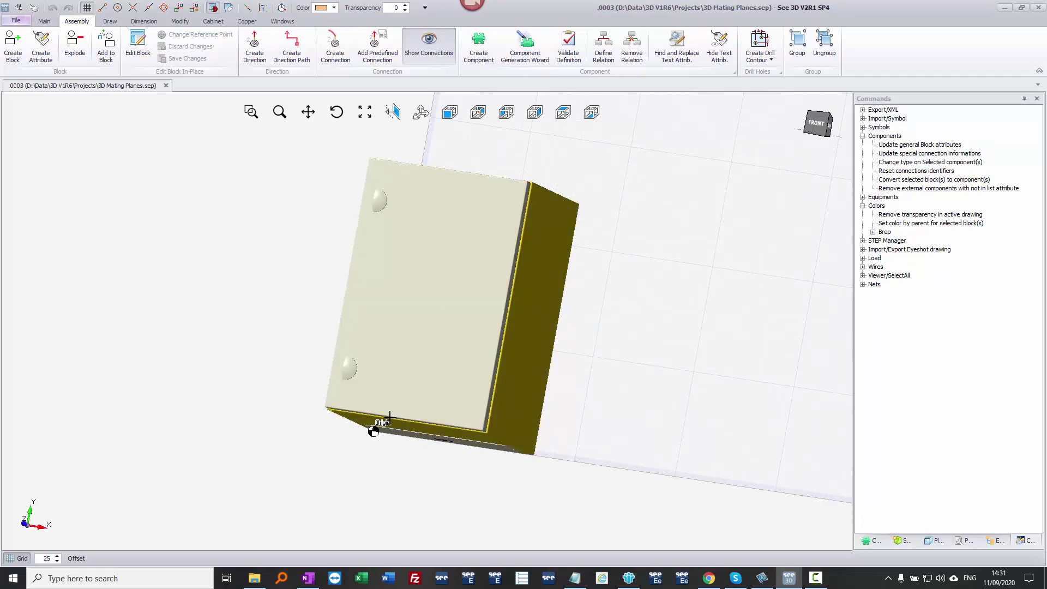
{"action": "left_click", "coordinate": [346, 367]}
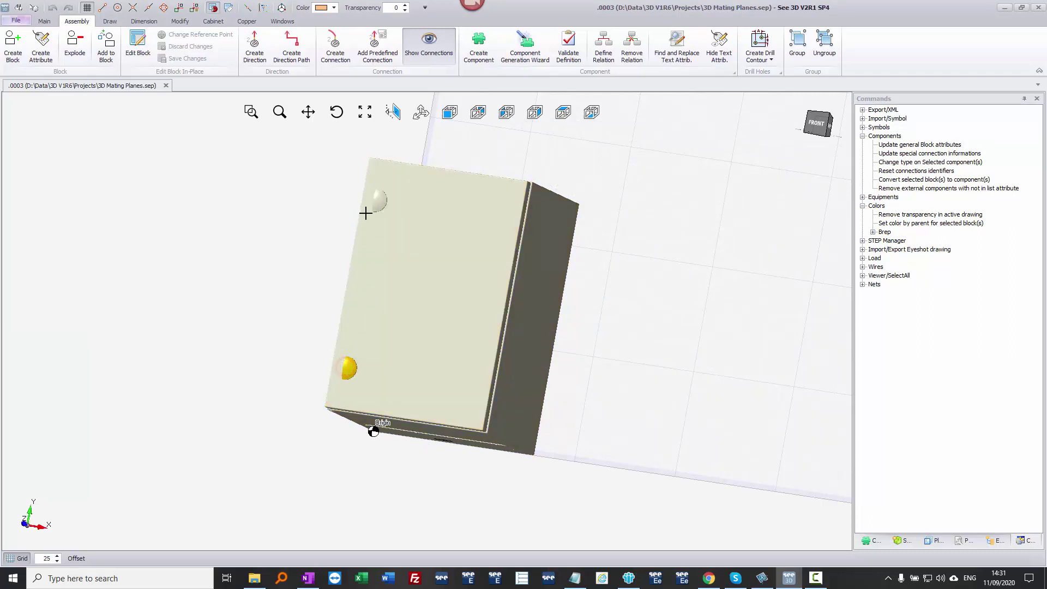
{"action": "left_click", "coordinate": [379, 199]}
{"action": "left_click", "coordinate": [603, 381]}
{"action": "left_click", "coordinate": [446, 331]}
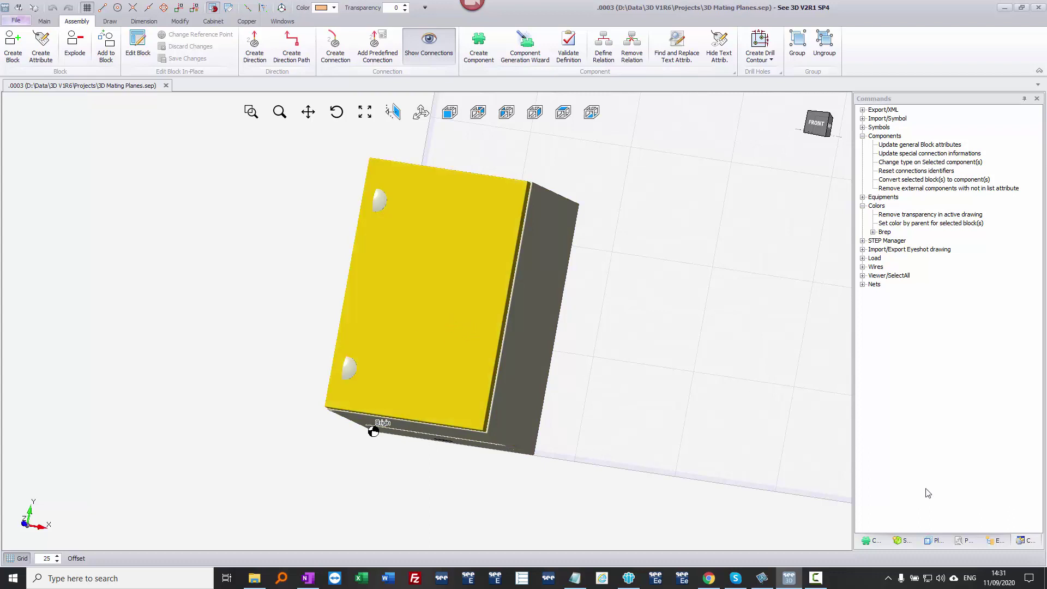
{"action": "left_click", "coordinate": [962, 541]}
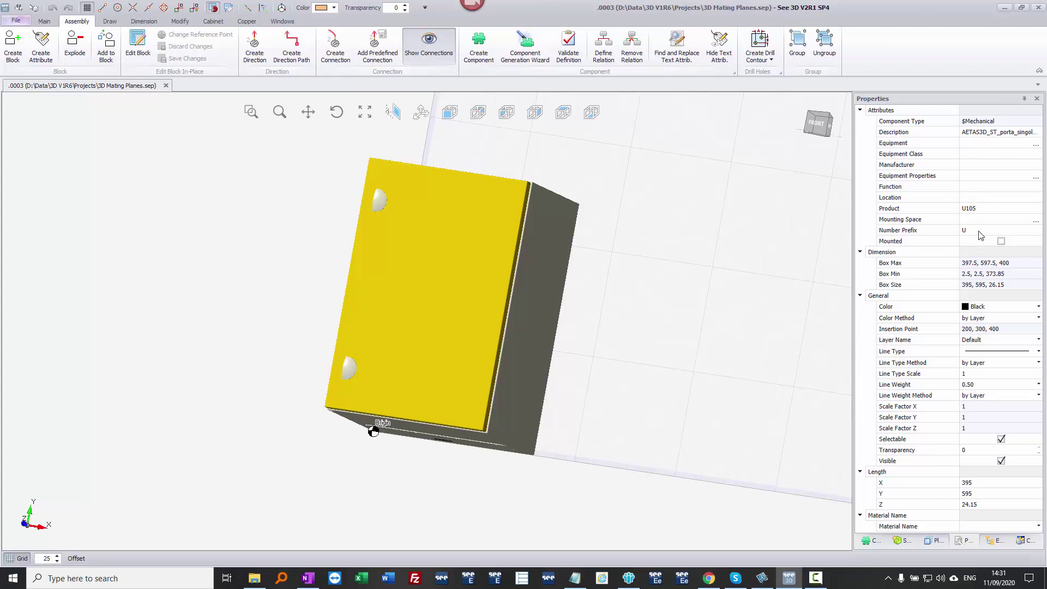
{"action": "left_click", "coordinate": [640, 335]}
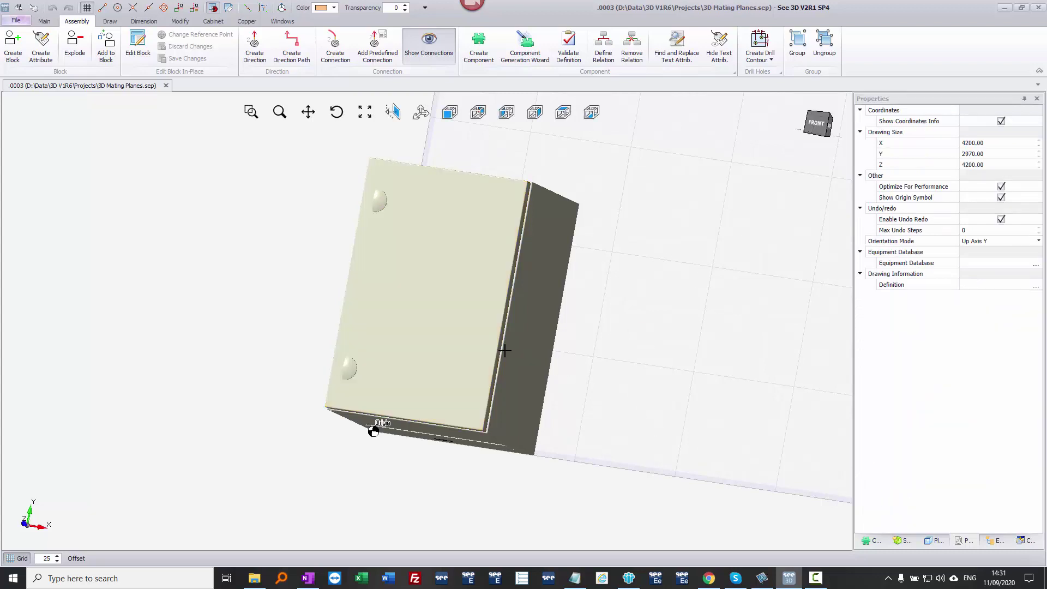
{"action": "left_click", "coordinate": [443, 373]}
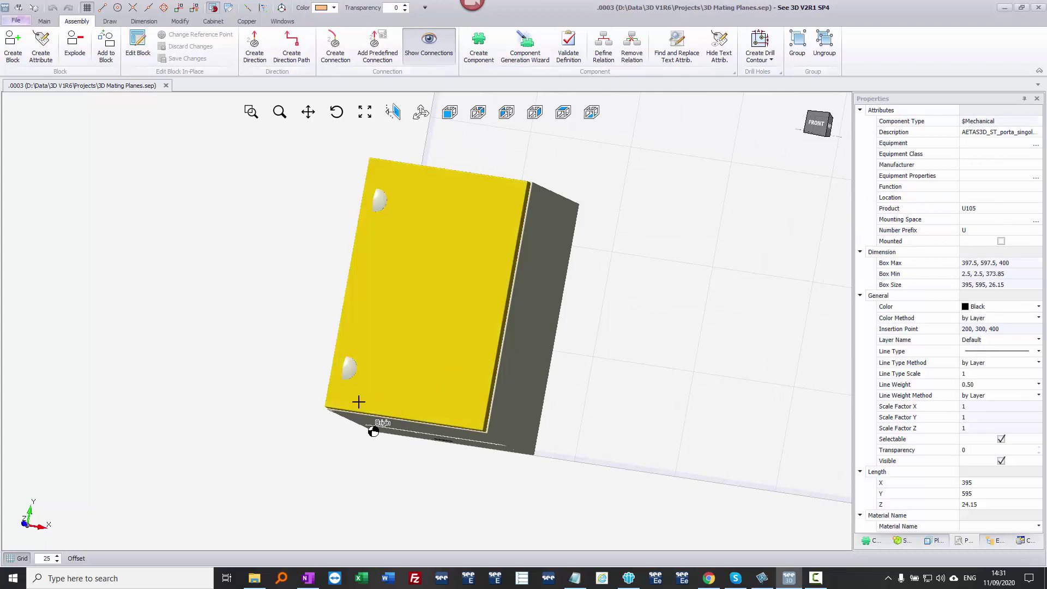
Create a block plane named "-Door" on the enclosure body from the door's front surface, with its origin at the lower-left corner.
{"action": "middle_click_drag", "start_coordinate": [358, 402], "coordinate": [358, 348]}
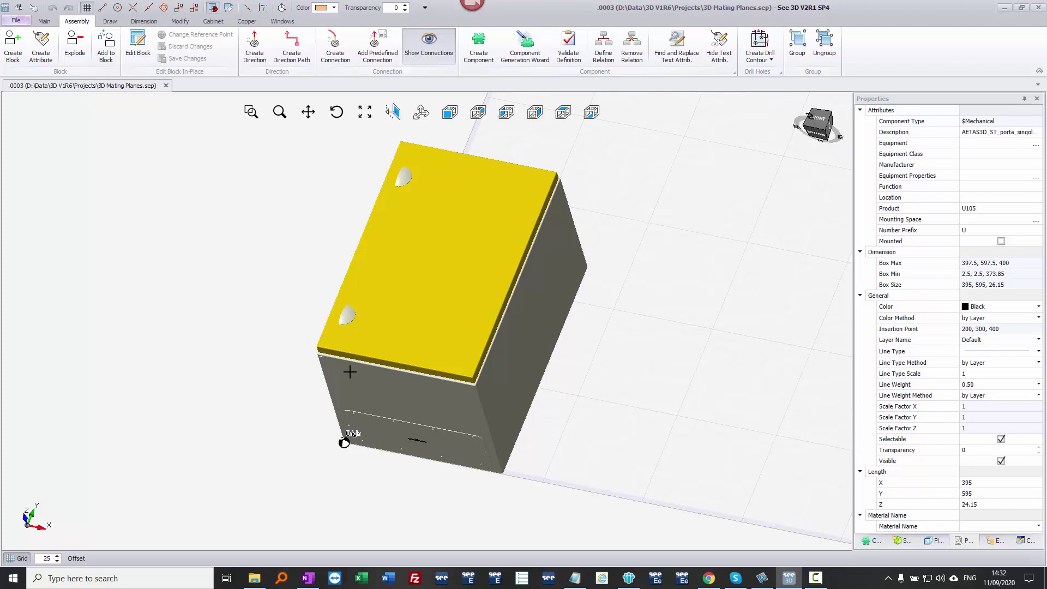
{"action": "scroll", "coordinate": [349, 372], "scroll_direction": "up", "scroll_amount": 3}
{"action": "scroll", "coordinate": [356, 370], "scroll_direction": "down", "scroll_amount": 1}
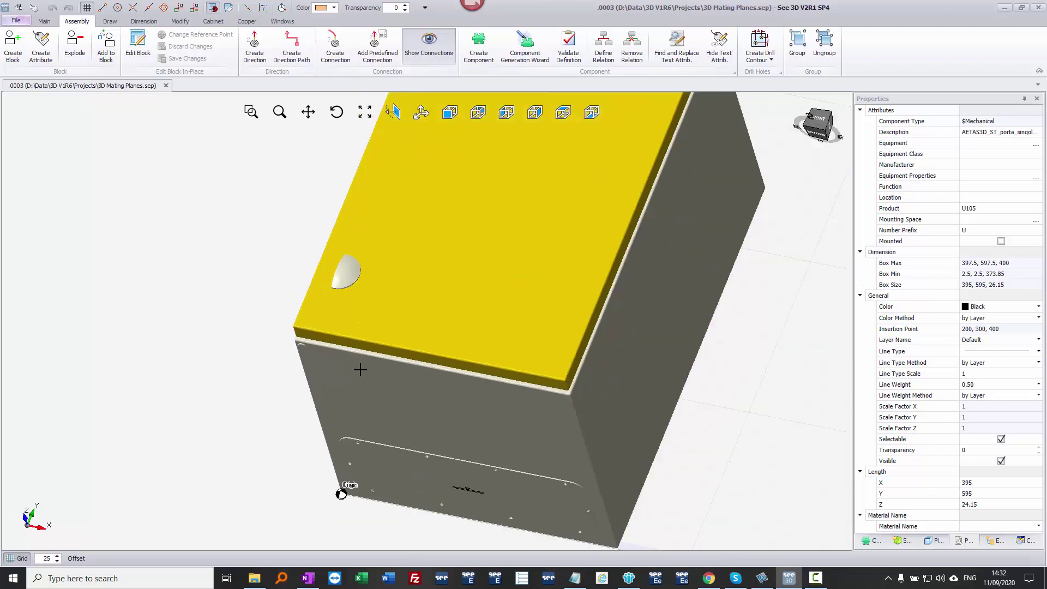
{"action": "left_click", "coordinate": [427, 398]}
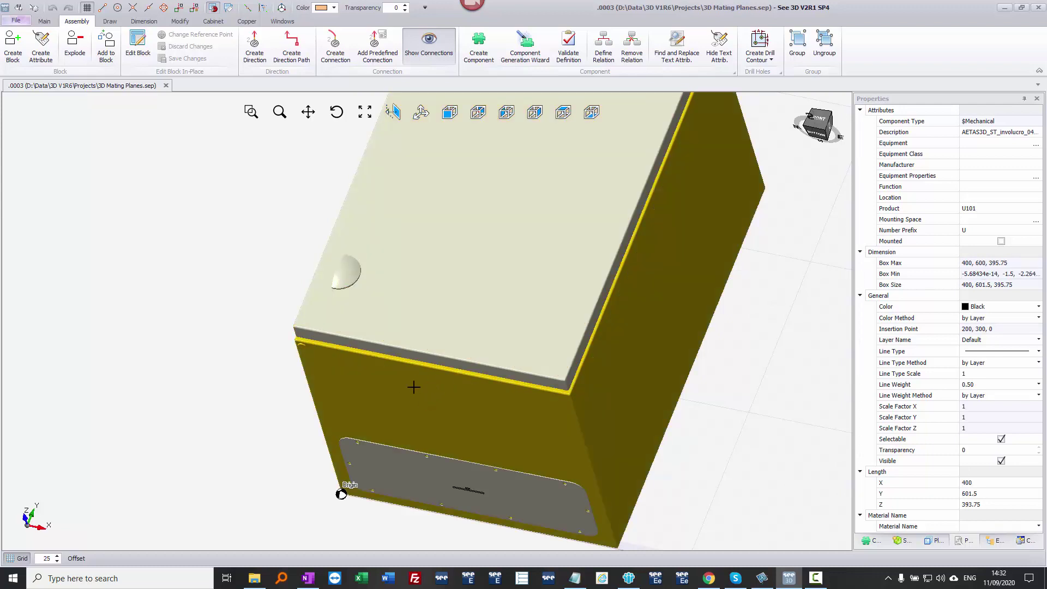
{"action": "right_click", "coordinate": [440, 390]}
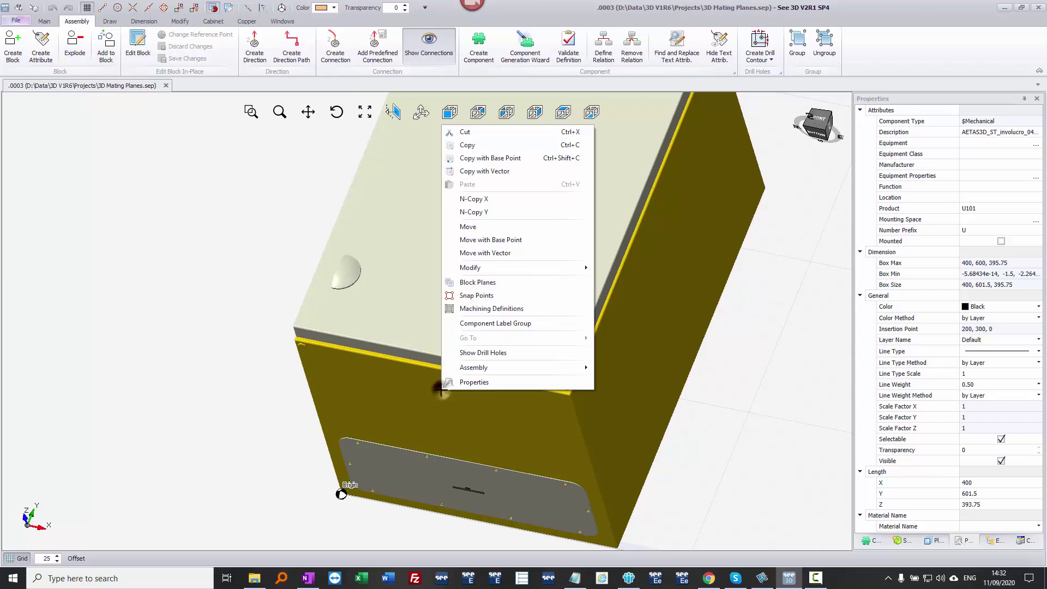
{"action": "left_click", "coordinate": [489, 285]}
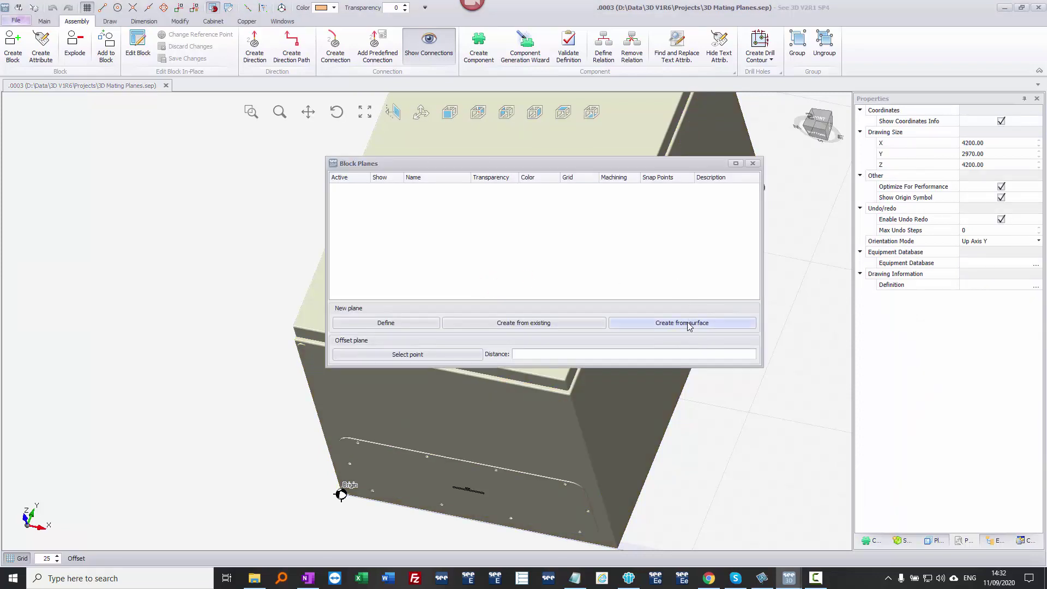
{"action": "left_click", "coordinate": [687, 322]}
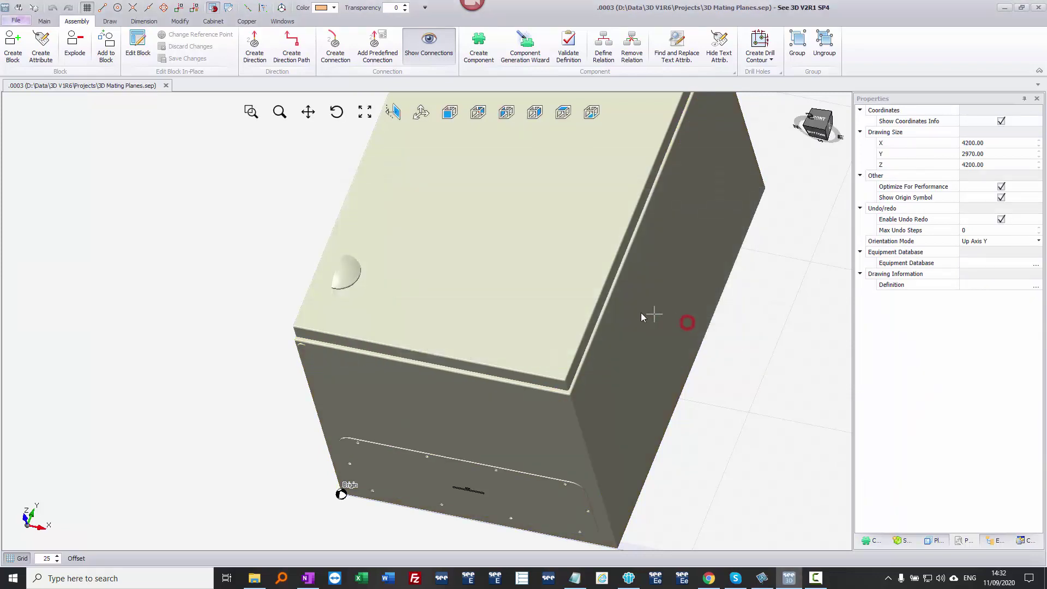
{"action": "left_click", "coordinate": [348, 313]}
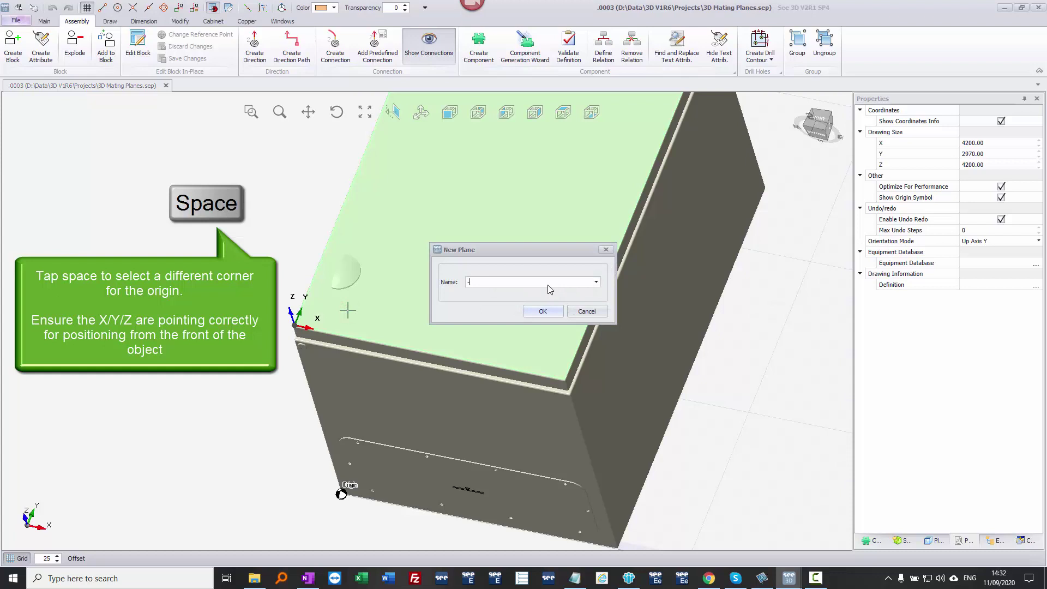
{"action": "type", "text": "-Door"}
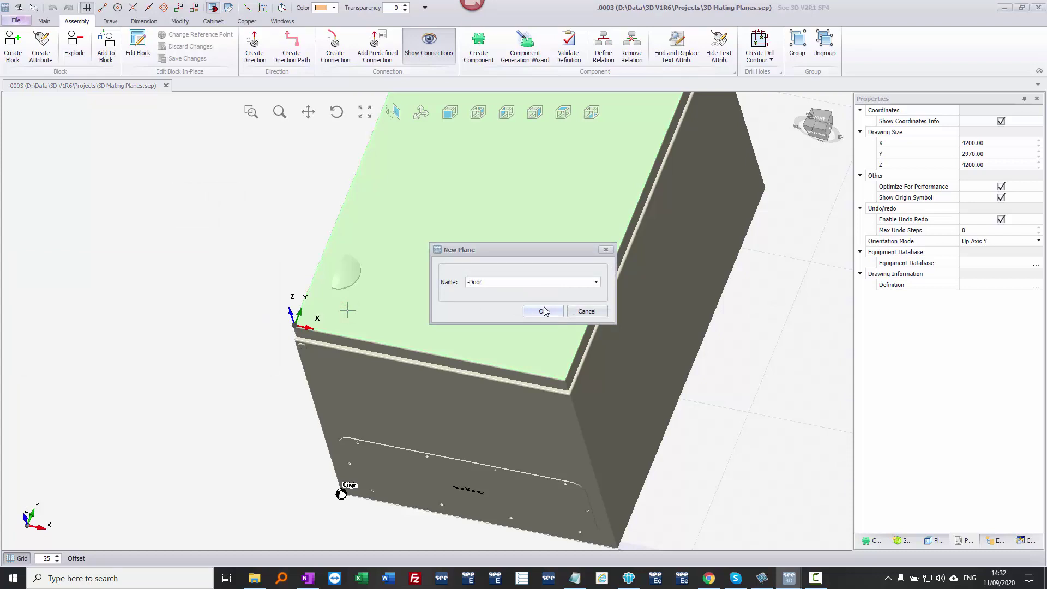
{"action": "left_click", "coordinate": [542, 311]}
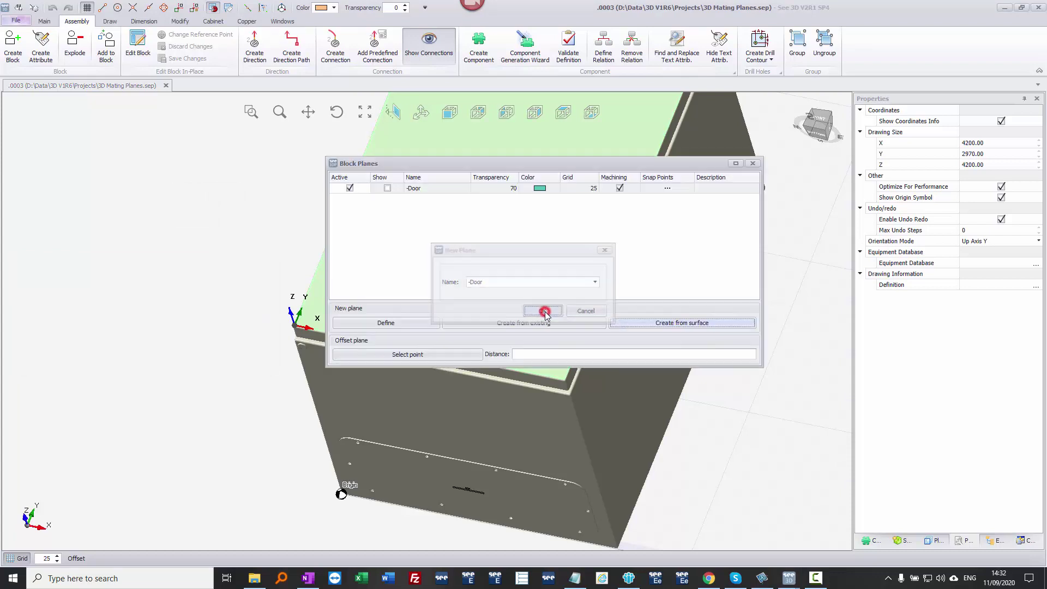
{"action": "left_click", "coordinate": [760, 164]}
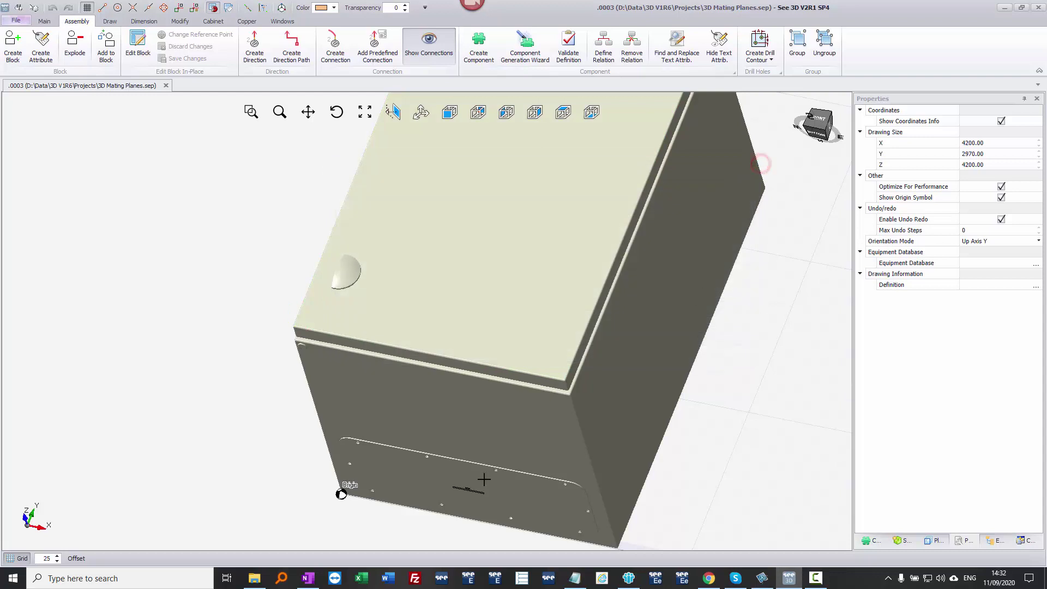
Add a second block plane named "-Gland Plate" to the enclosure body from the gland plate's outer surface.
{"action": "left_click", "coordinate": [477, 429]}
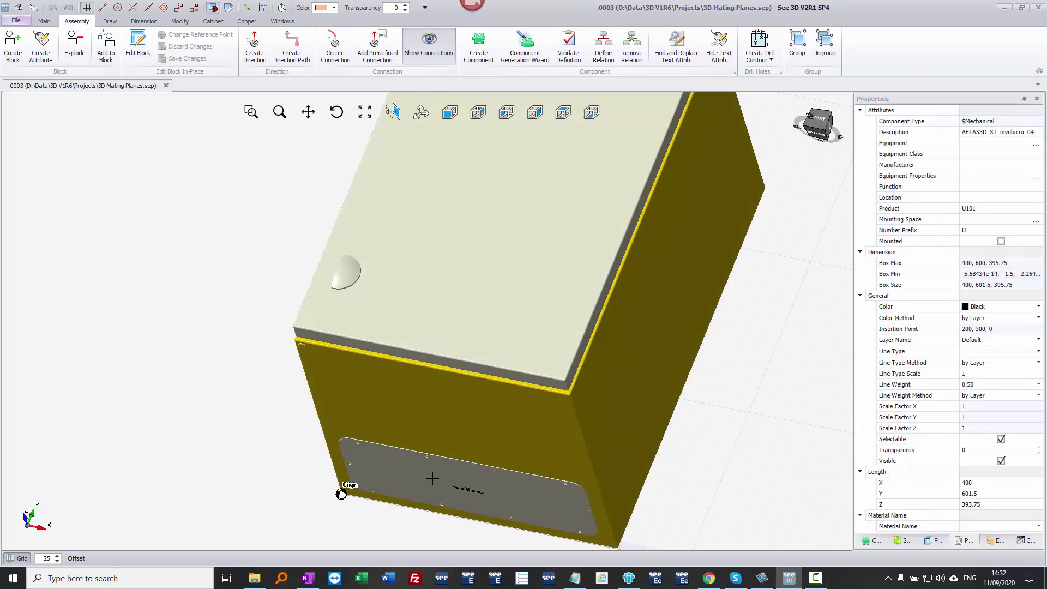
{"action": "right_click", "coordinate": [401, 394]}
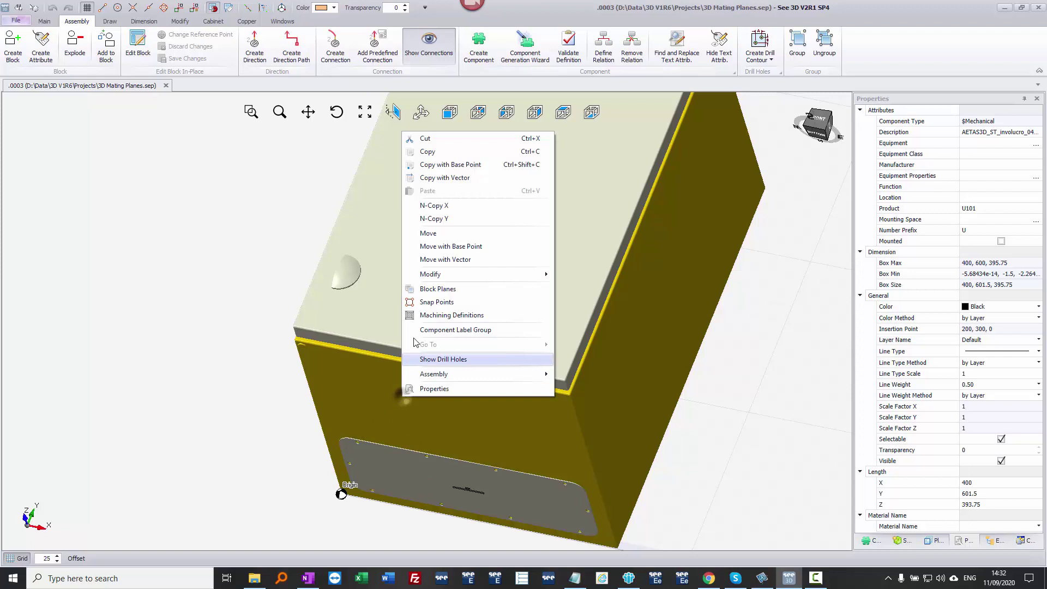
{"action": "left_click", "coordinate": [440, 294]}
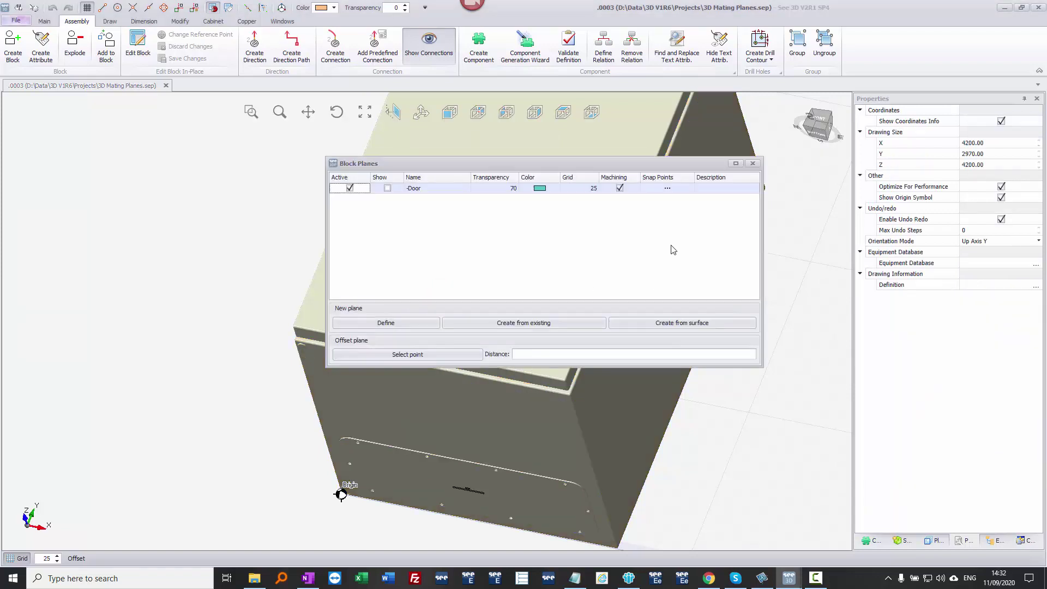
{"action": "left_click", "coordinate": [675, 323]}
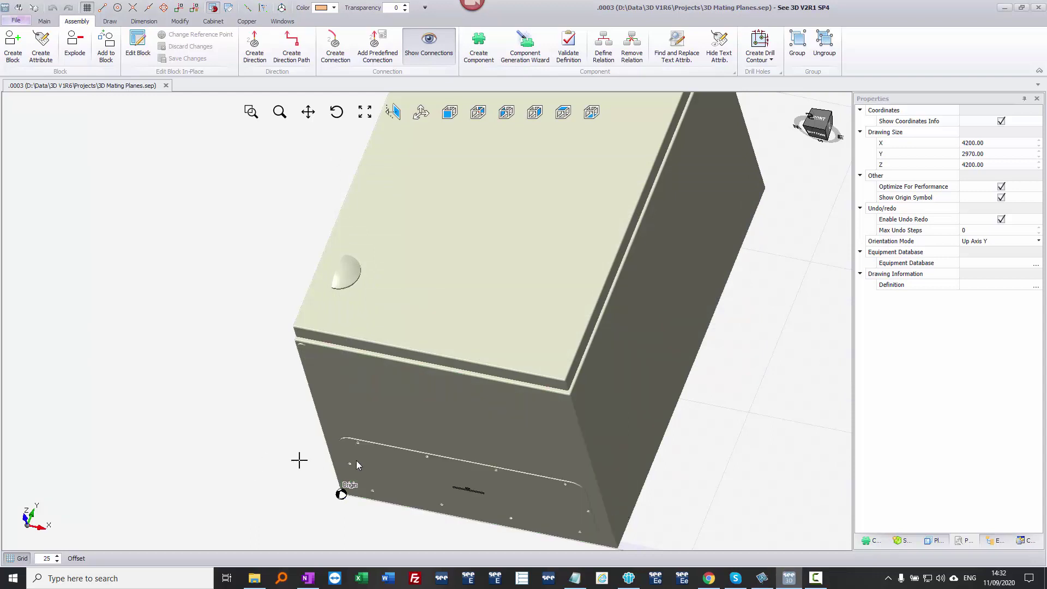
{"action": "left_click", "coordinate": [391, 466]}
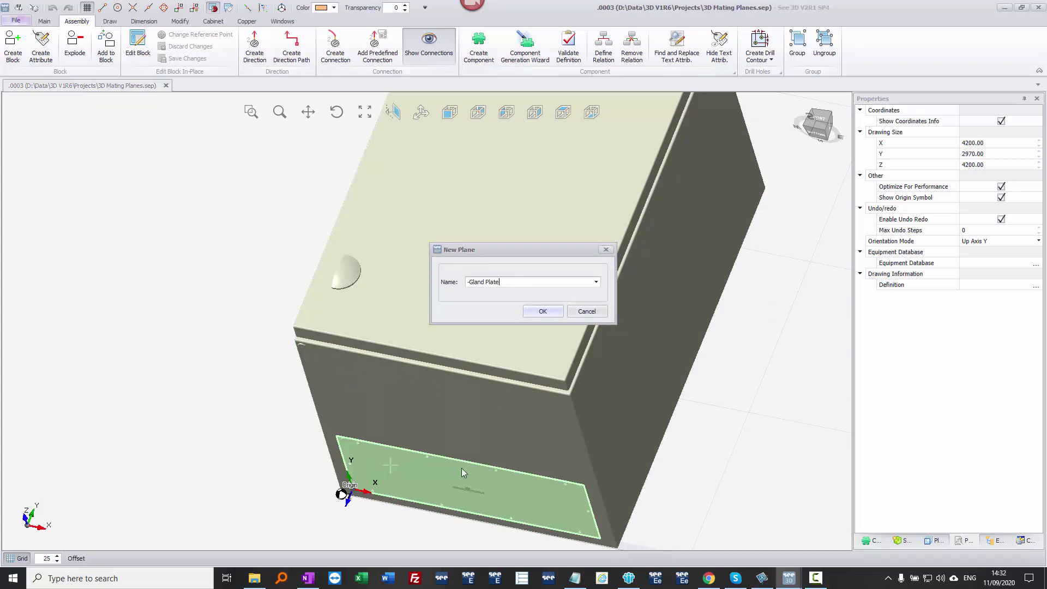
{"action": "left_click", "coordinate": [538, 315]}
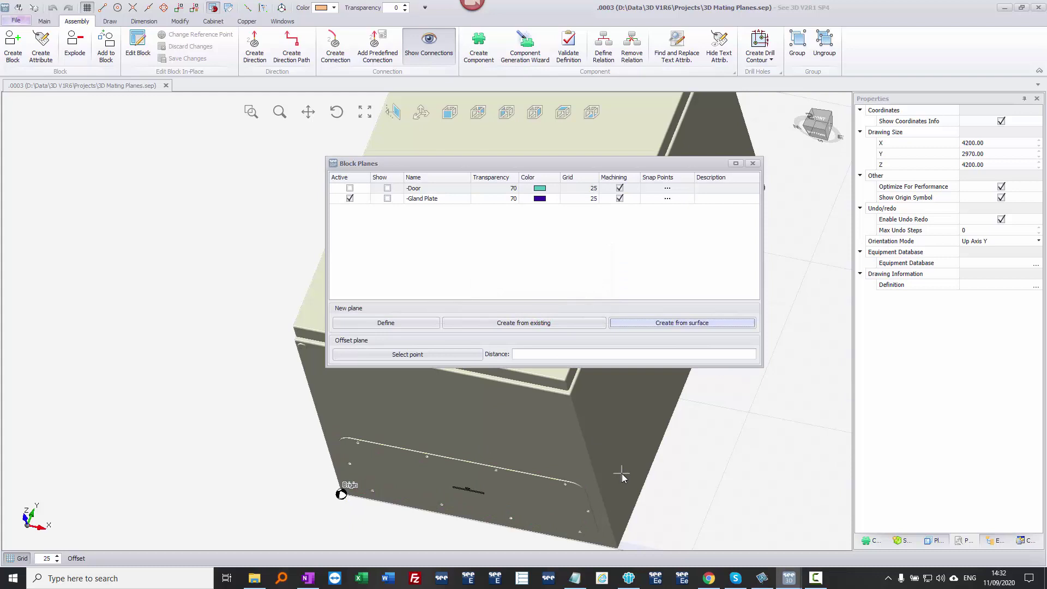
{"action": "left_click", "coordinate": [754, 163]}
Create a block plane named "+Door" on the door component from its front surface, with the origin at the lower-left corner.
{"action": "left_click", "coordinate": [595, 452]}
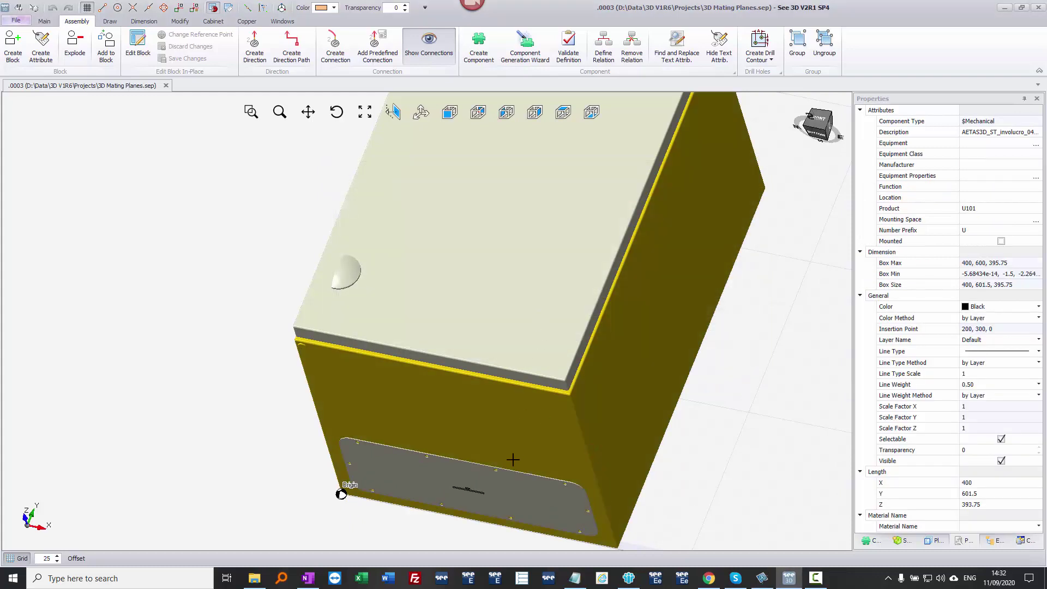
{"action": "left_click", "coordinate": [763, 450]}
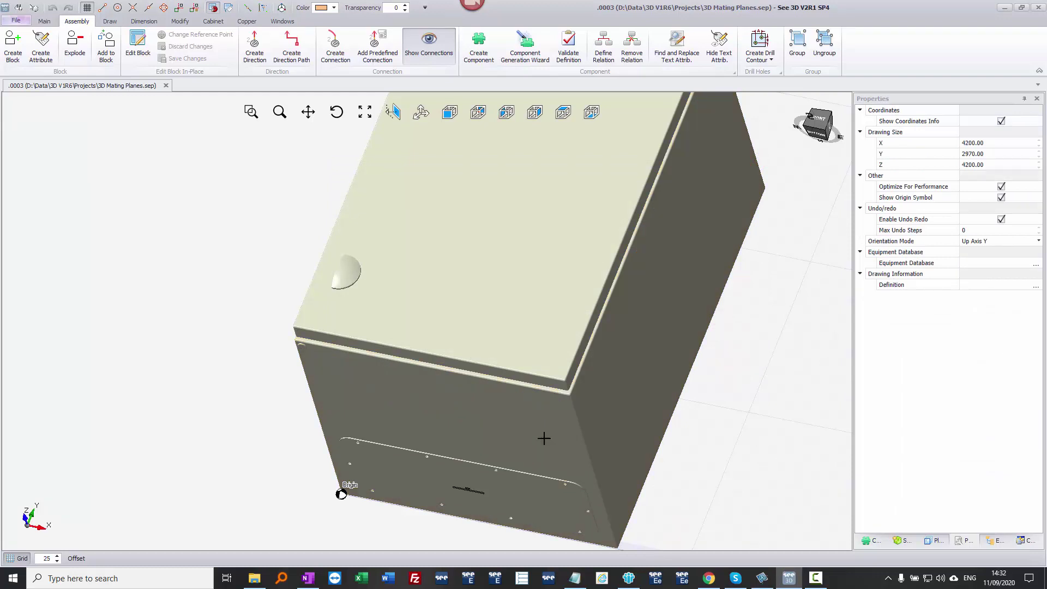
{"action": "left_click", "coordinate": [468, 333]}
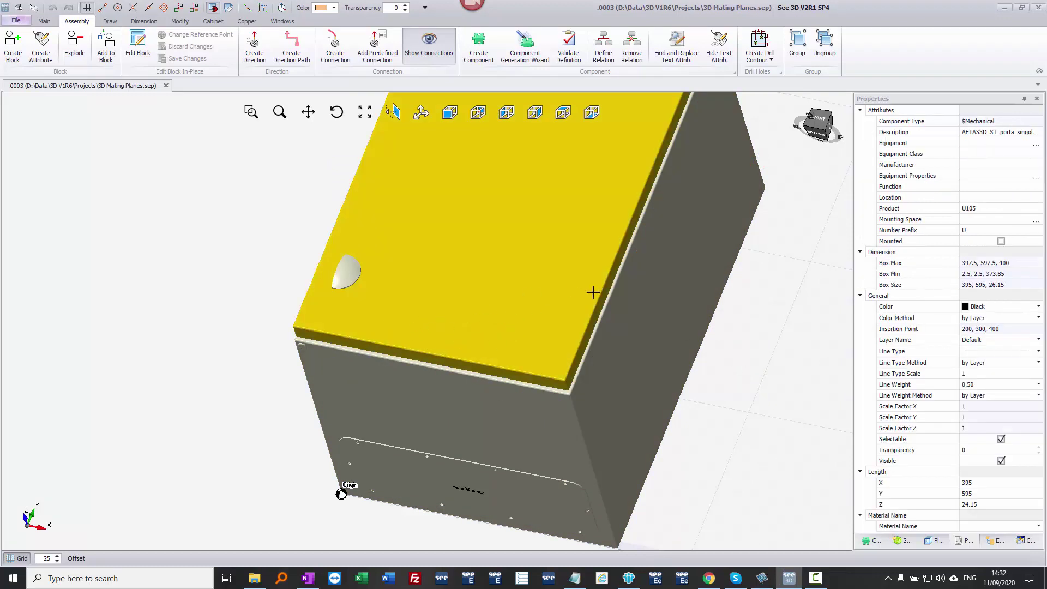
{"action": "right_click", "coordinate": [499, 313]}
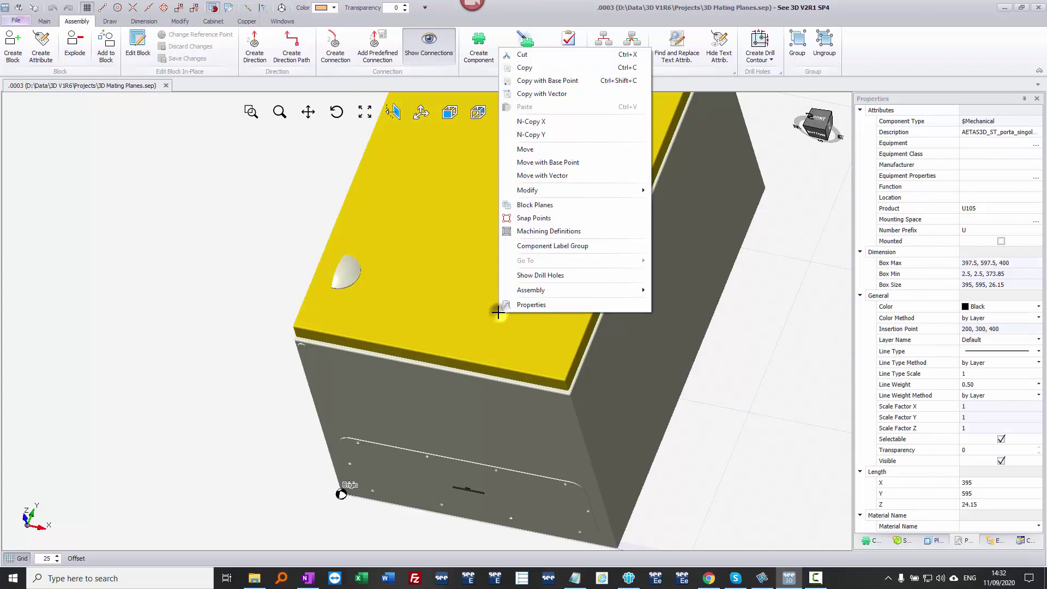
{"action": "left_click", "coordinate": [545, 207]}
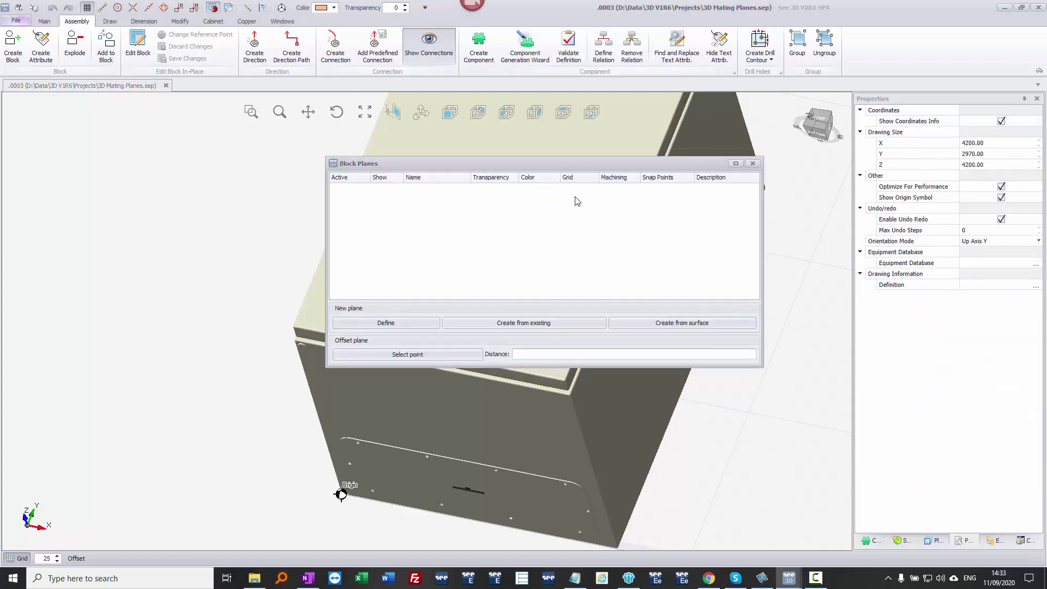
{"action": "left_click", "coordinate": [681, 323]}
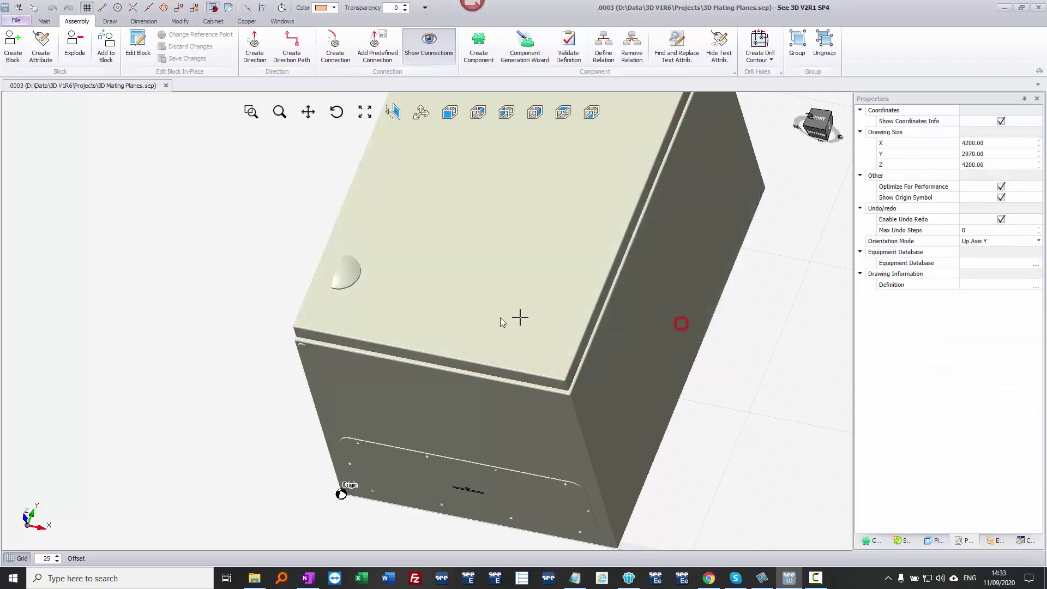
{"action": "left_click", "coordinate": [426, 325]}
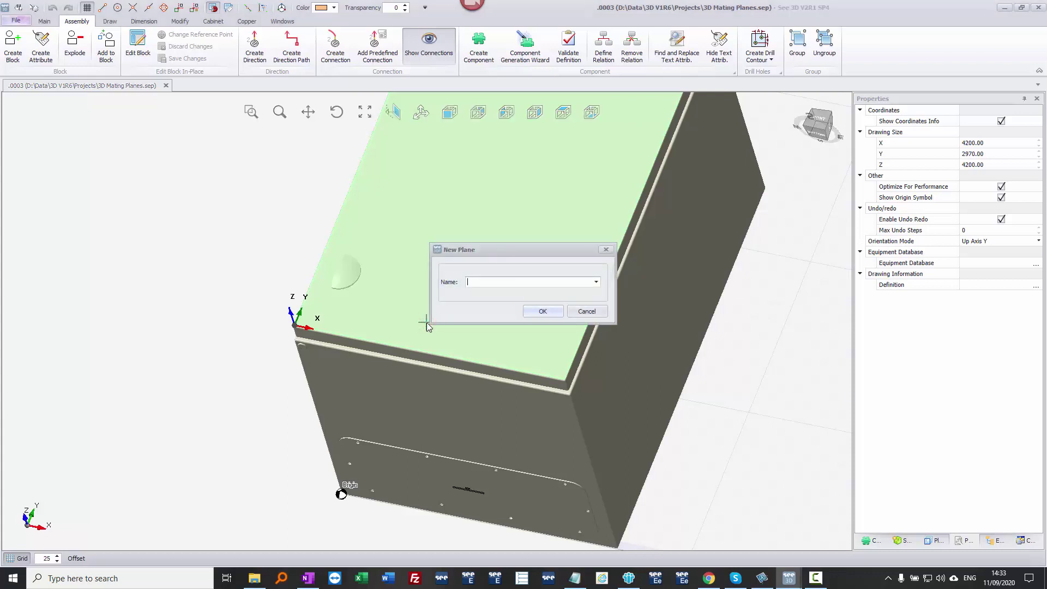
{"action": "type", "text": "+Door"}
{"action": "left_click", "coordinate": [542, 312]}
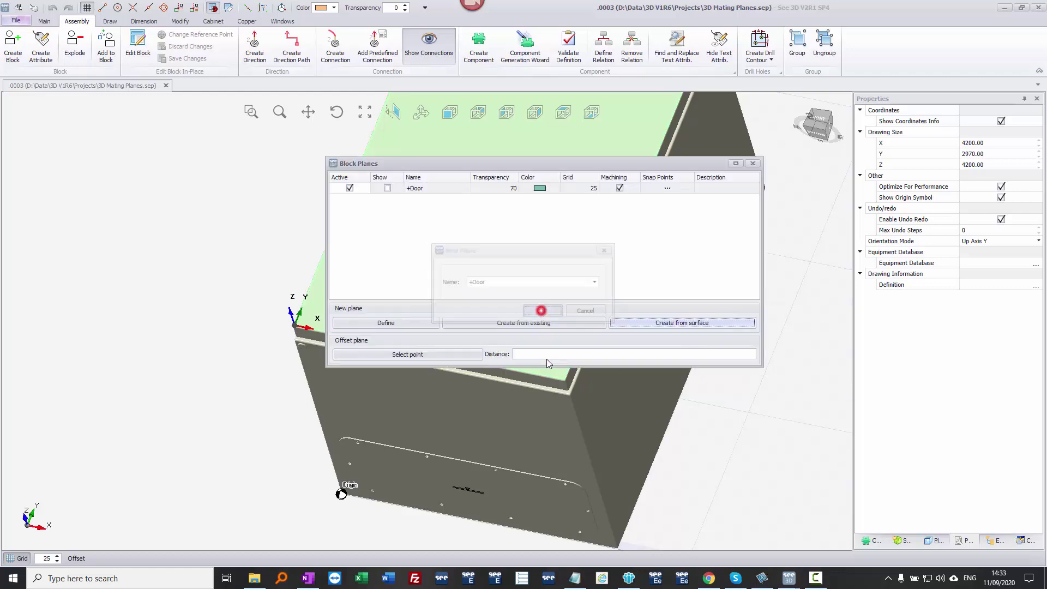
{"action": "left_click", "coordinate": [752, 163]}
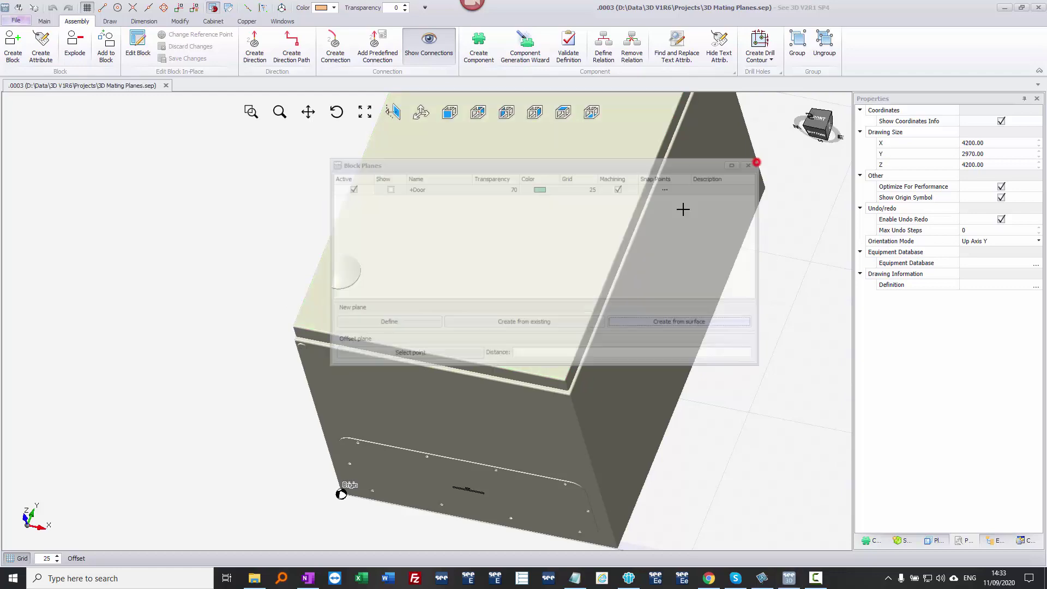
Move the door component off the enclosure and mate it back onto the body's "-Door" plane.
{"action": "left_click", "coordinate": [418, 340]}
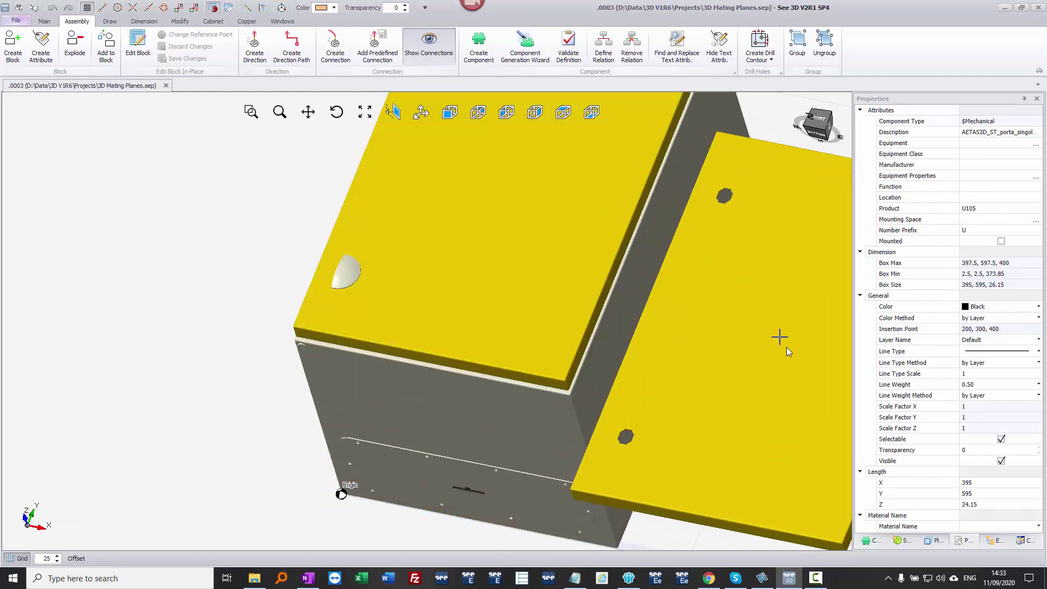
{"action": "left_click", "coordinate": [787, 347]}
{"action": "scroll", "coordinate": [752, 340], "scroll_direction": "up", "scroll_amount": 3}
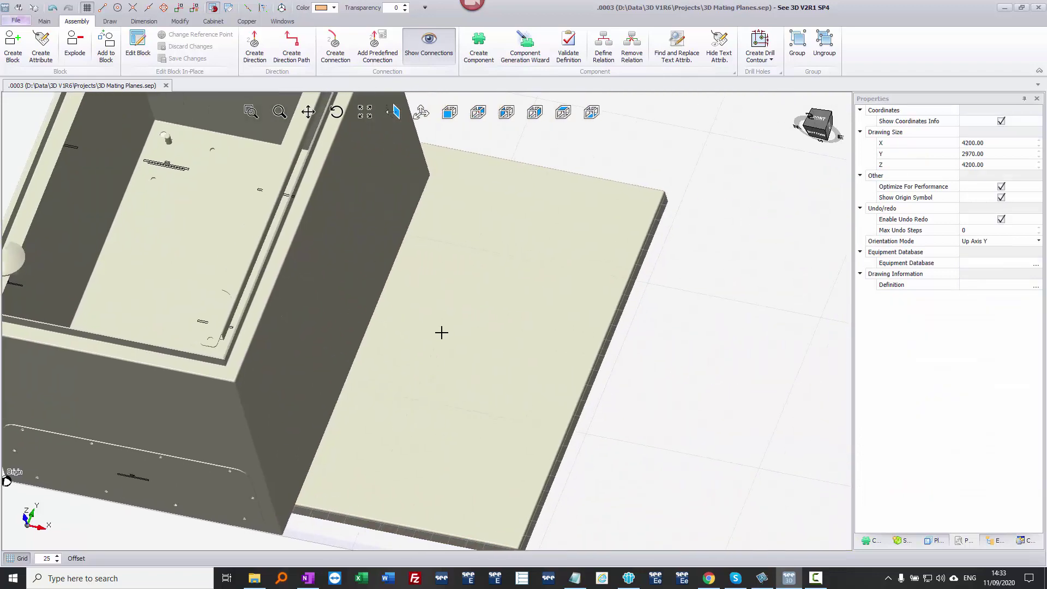
{"action": "left_click", "coordinate": [444, 332]}
{"action": "scroll", "coordinate": [421, 286], "scroll_direction": "up", "scroll_amount": 2}
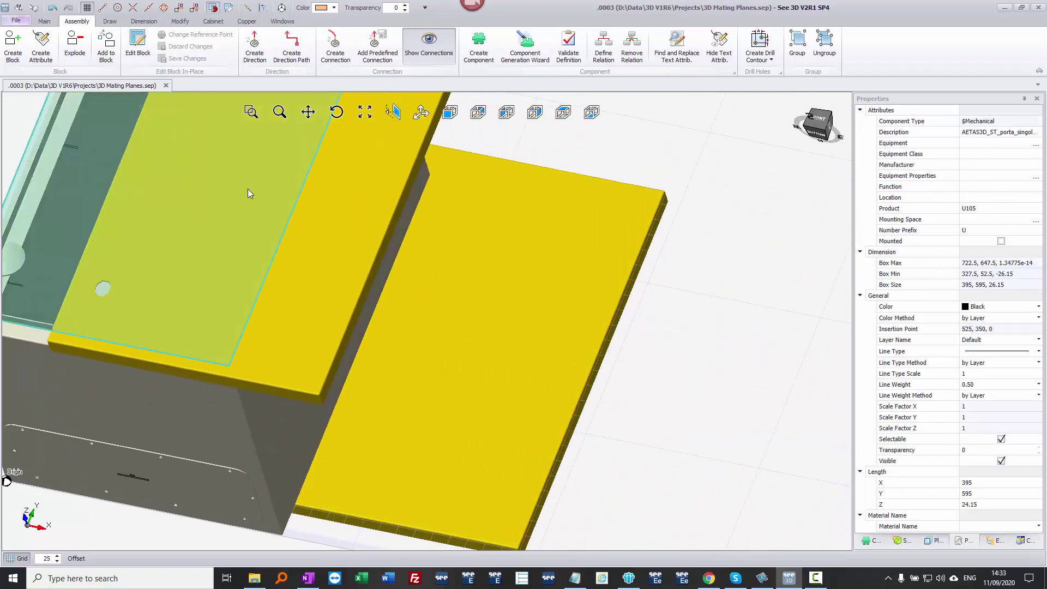
{"action": "scroll", "coordinate": [233, 204], "scroll_direction": "down", "scroll_amount": 3}
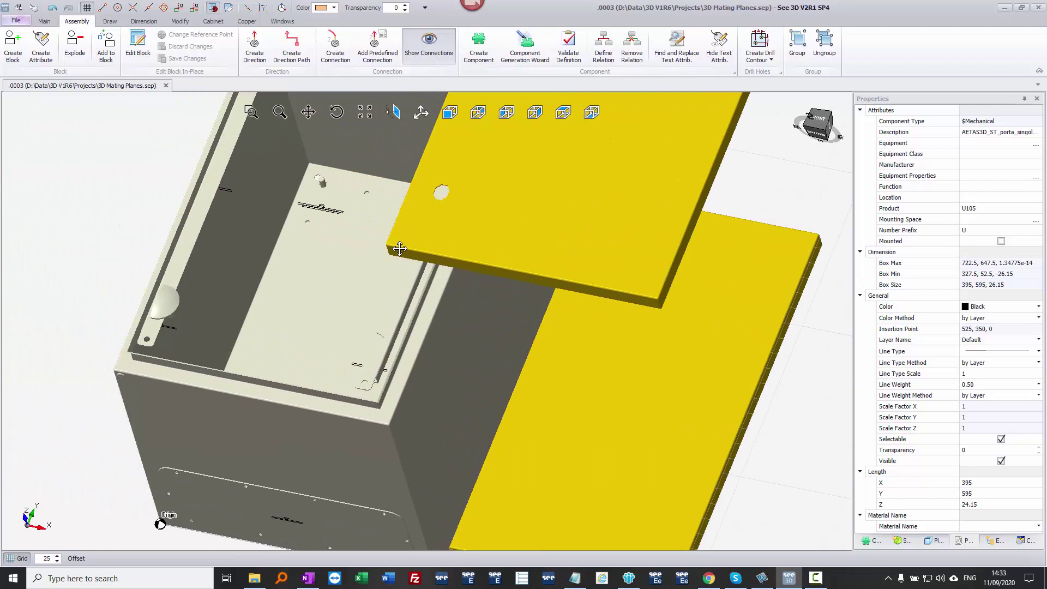
{"action": "scroll", "coordinate": [365, 234], "scroll_direction": "up", "scroll_amount": 3}
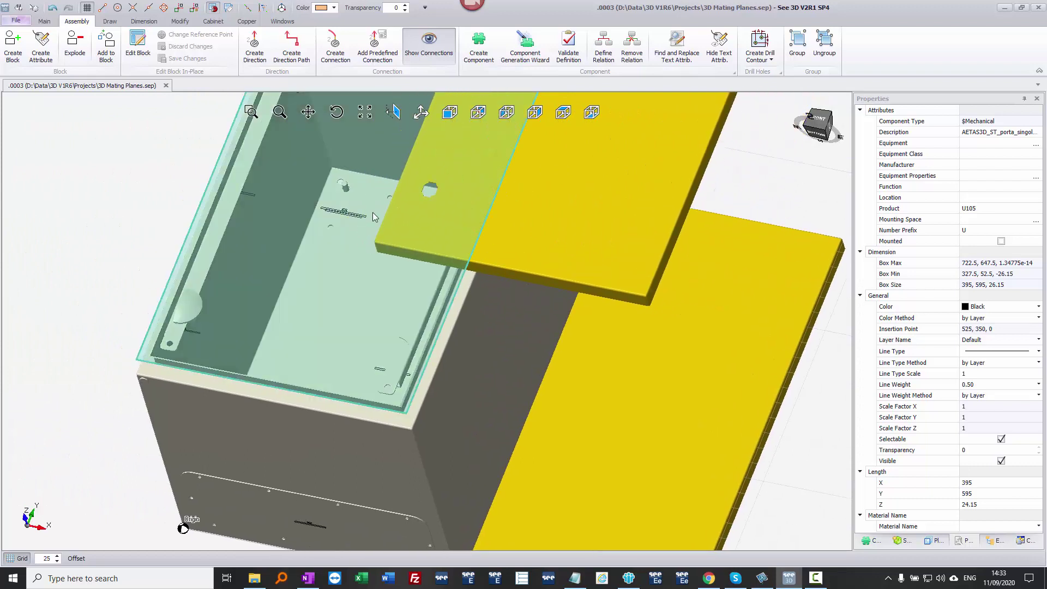
{"action": "left_click", "coordinate": [214, 8]}
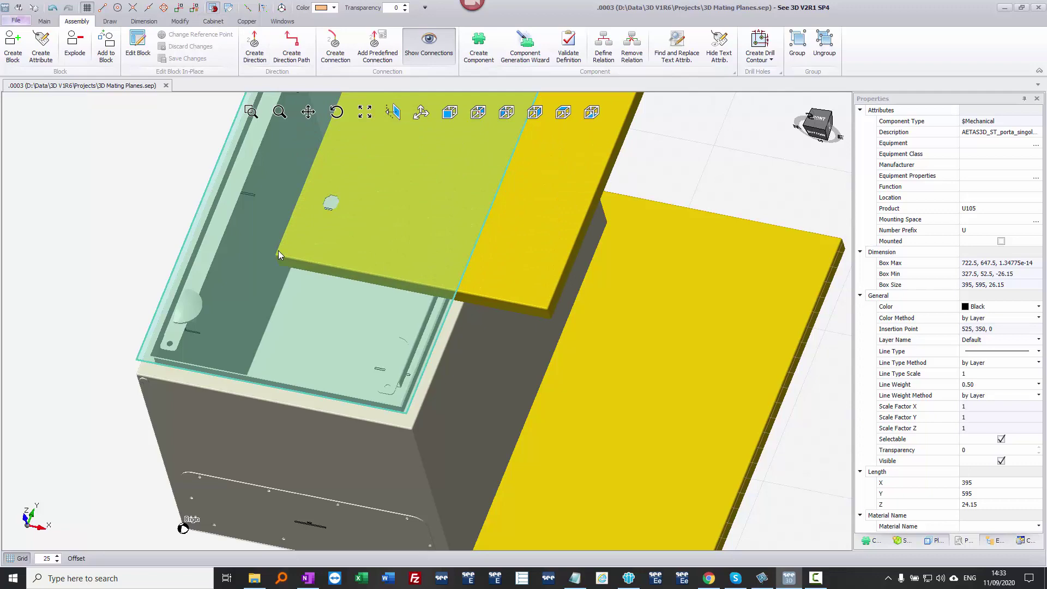
{"action": "left_click", "coordinate": [280, 251]}
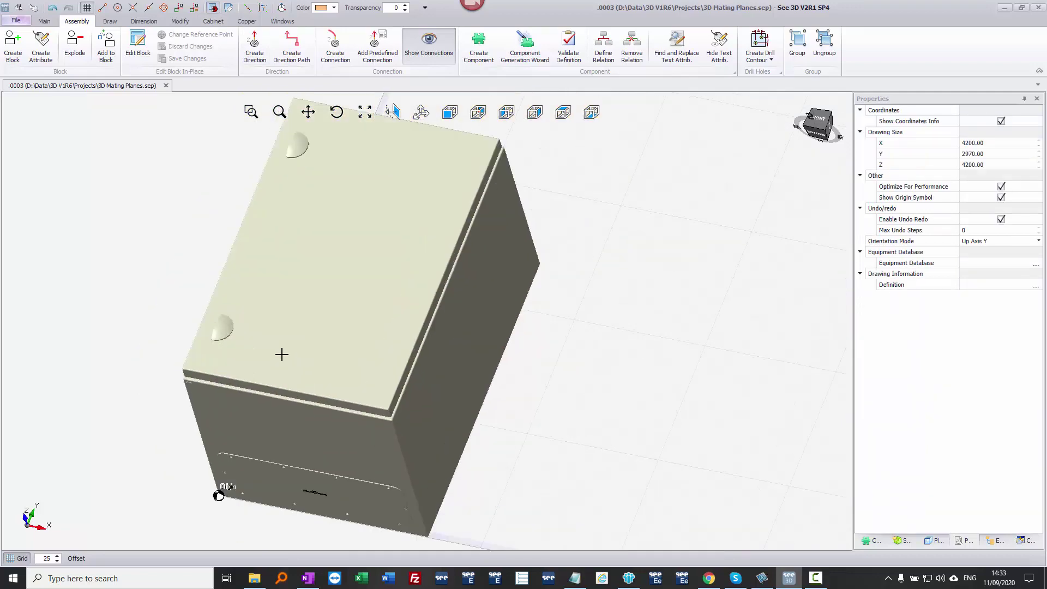
Examine where the door and its locks sit in the drawing's component hierarchy.
{"action": "left_click", "coordinate": [327, 340]}
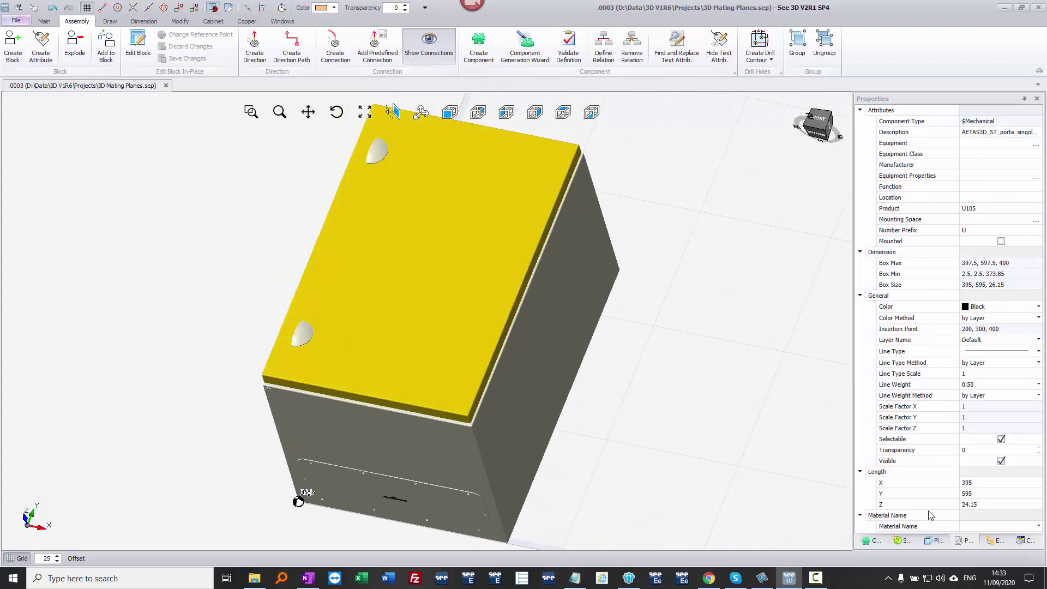
{"action": "left_click", "coordinate": [994, 540]}
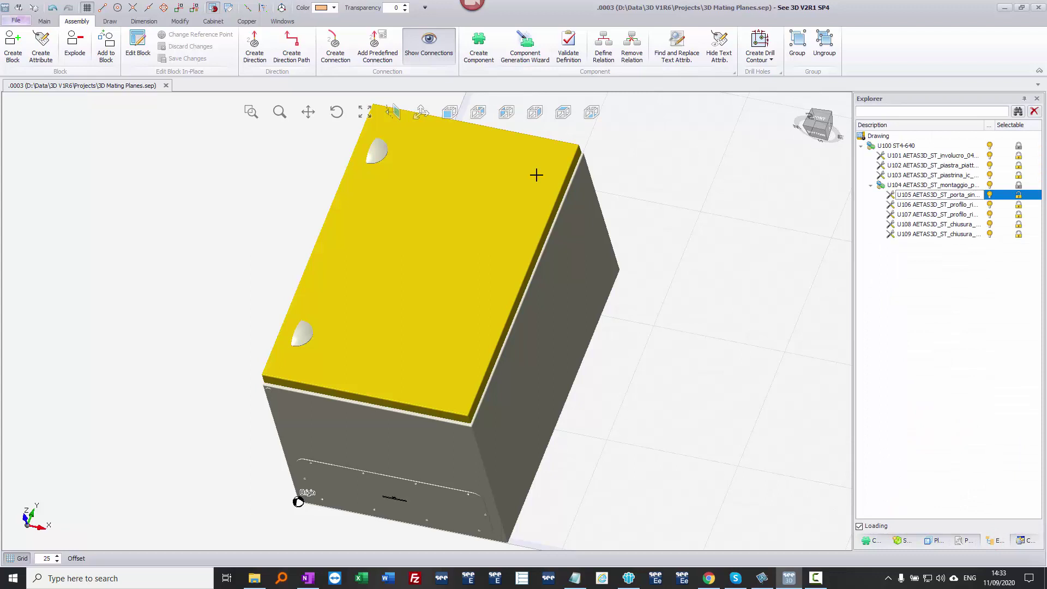
{"action": "left_click", "coordinate": [382, 148]}
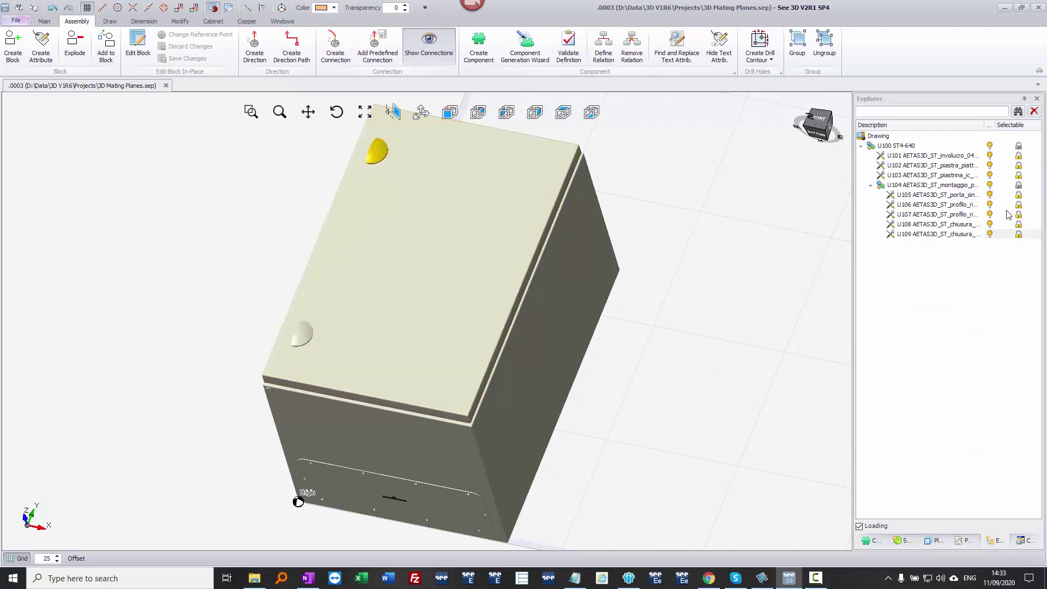
{"action": "left_click", "coordinate": [920, 233]}
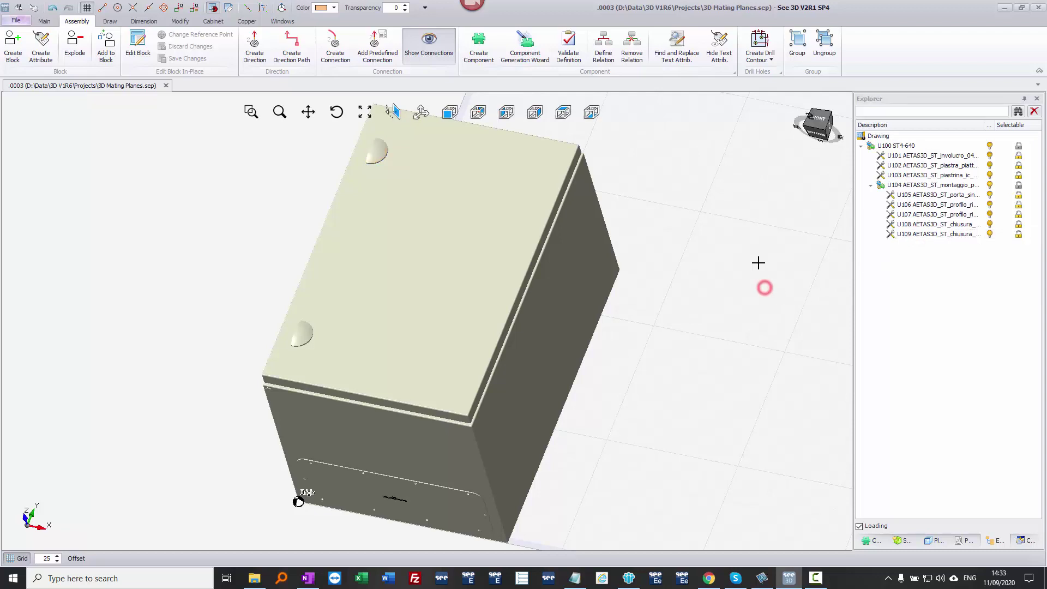
Try to define a relation with the door as parent and the upper lock as child.
{"action": "left_click", "coordinate": [603, 53]}
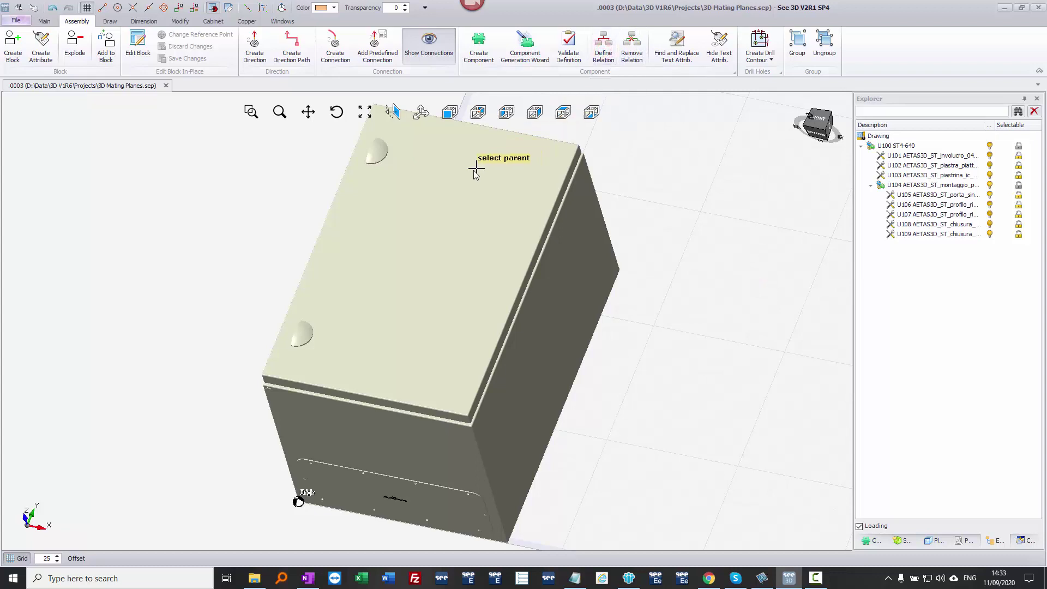
{"action": "left_click", "coordinate": [428, 209]}
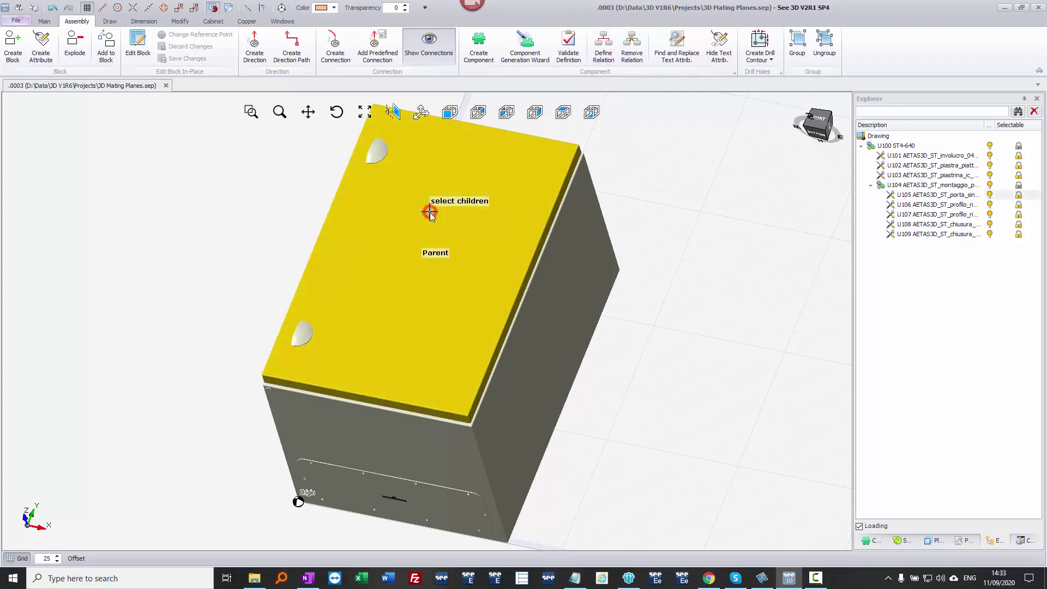
{"action": "left_click", "coordinate": [380, 154]}
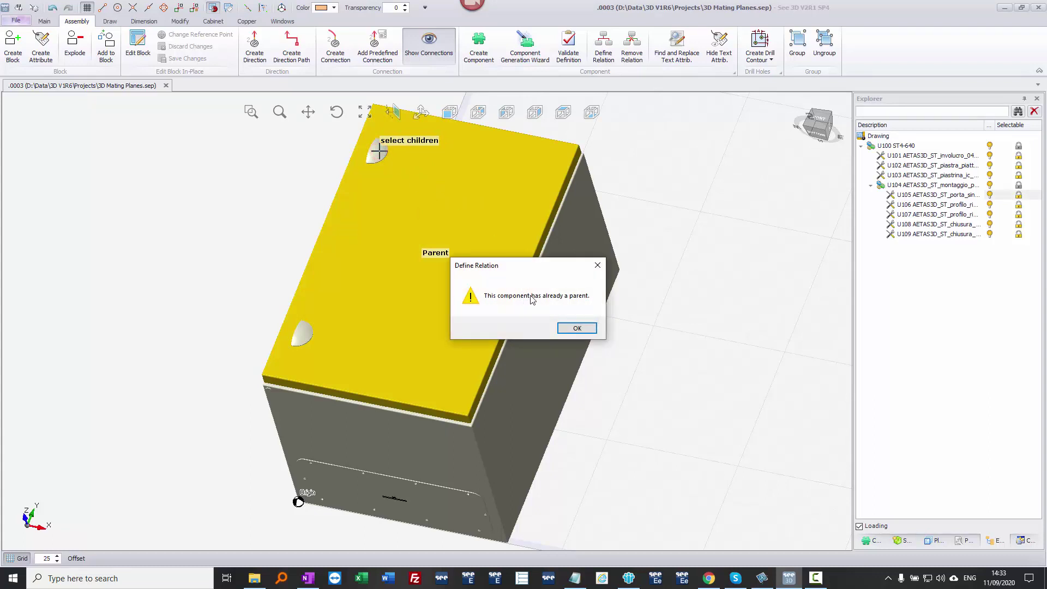
{"action": "left_click", "coordinate": [577, 328]}
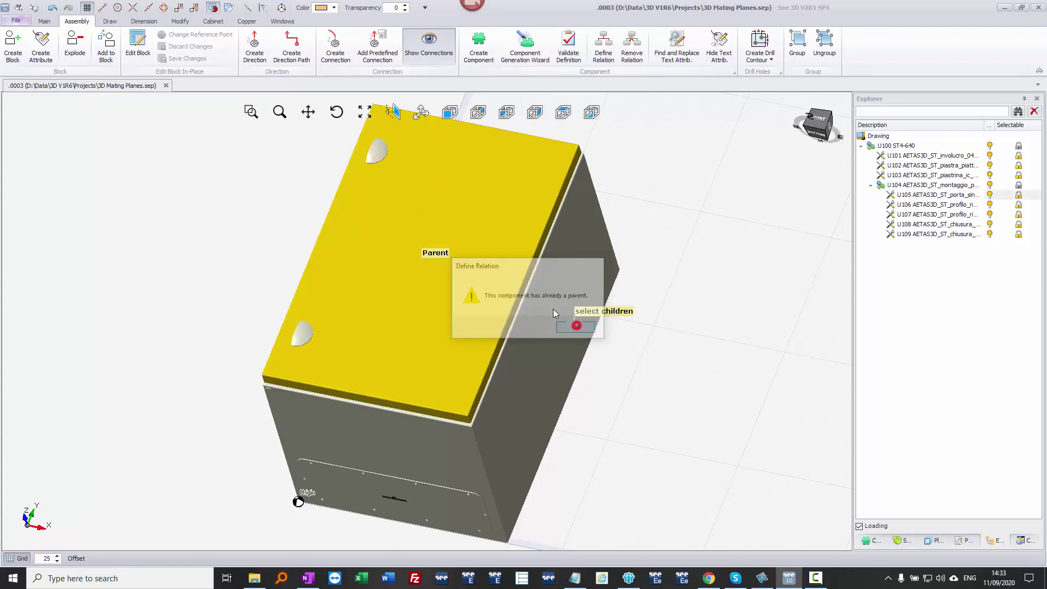
{"action": "key", "text": "Escape"}
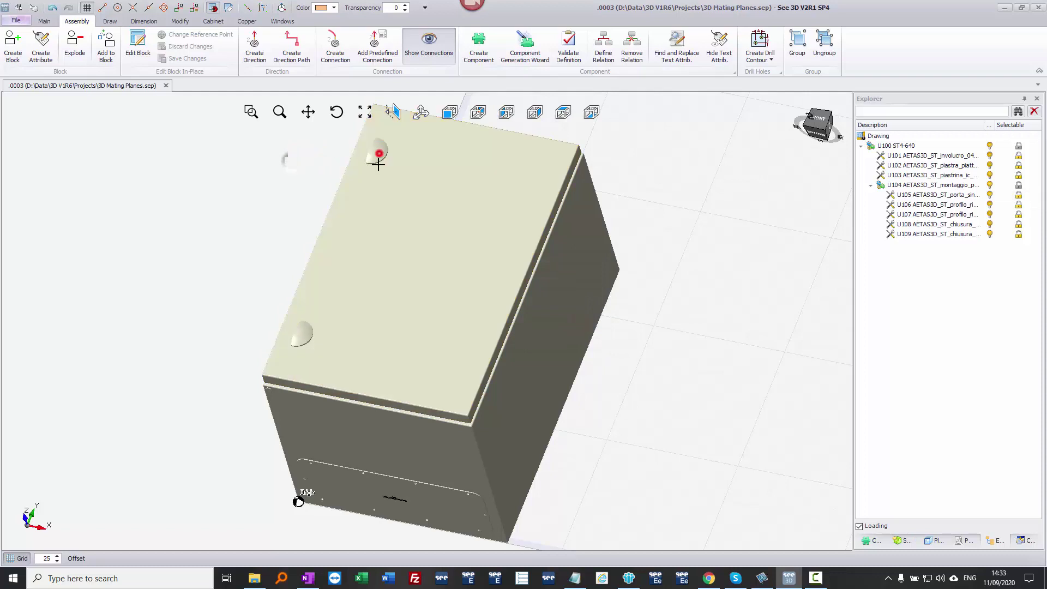
Remove the existing parent relation from both door locks and check their place in the component tree.
{"action": "left_click", "coordinate": [377, 155]}
{"action": "left_click", "coordinate": [306, 333]}
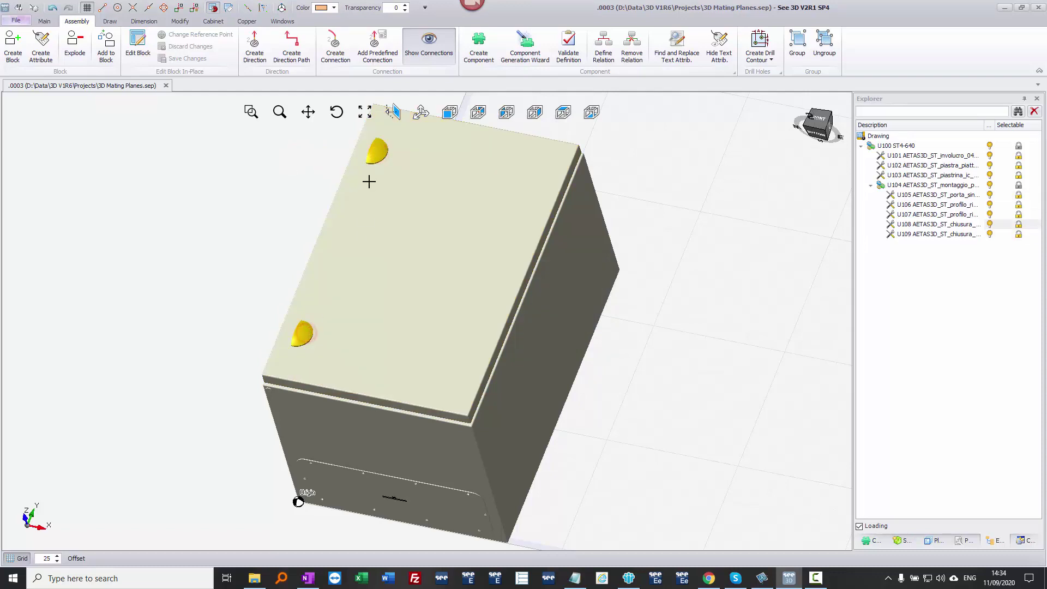
{"action": "left_click", "coordinate": [631, 46]}
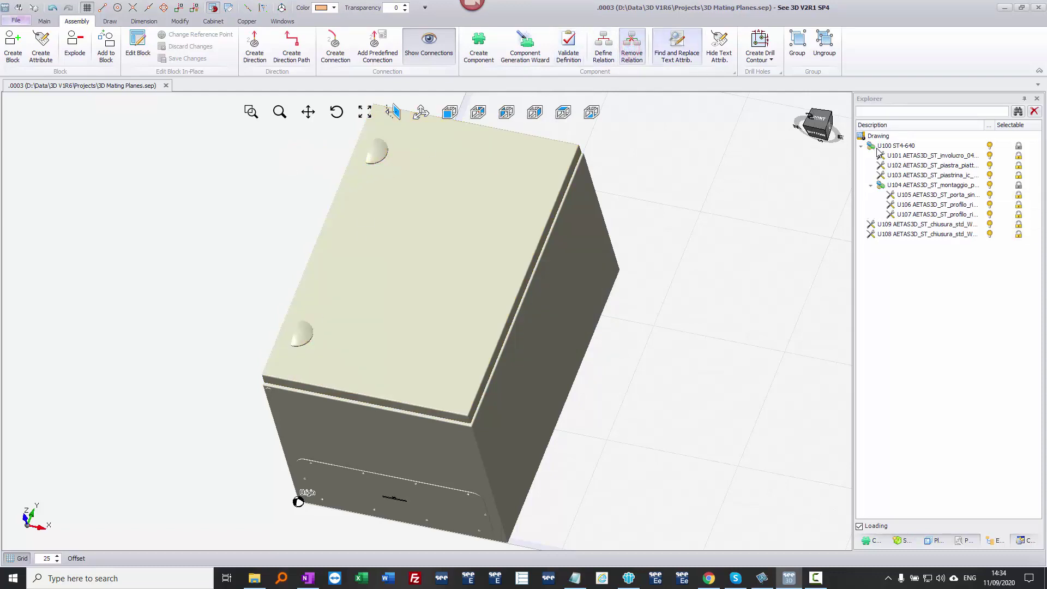
{"action": "left_click", "coordinate": [911, 224]}
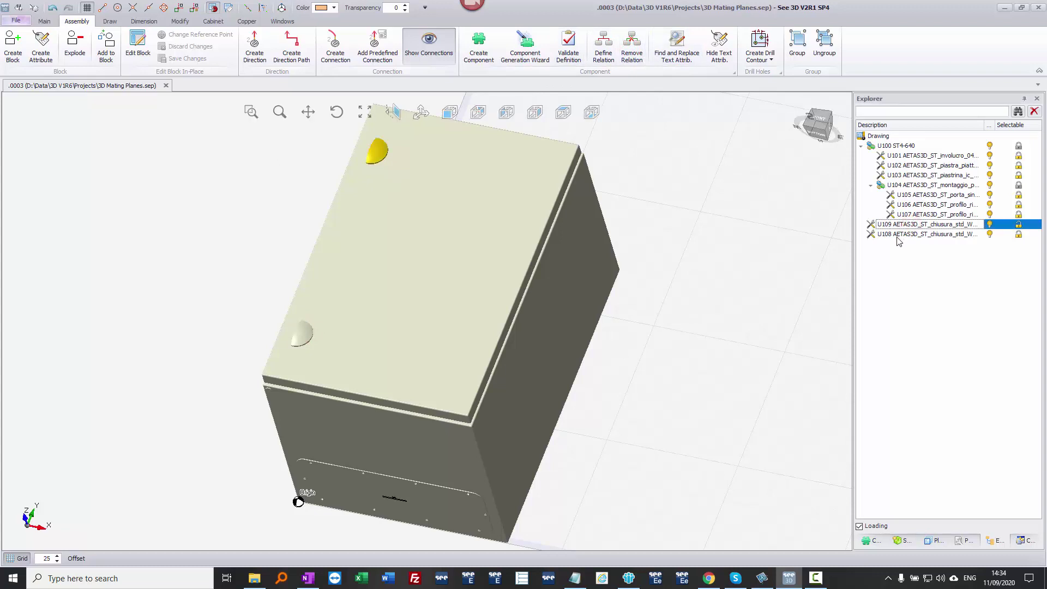
Define a relation with the door as parent and both locks as its children.
{"action": "left_click", "coordinate": [489, 232]}
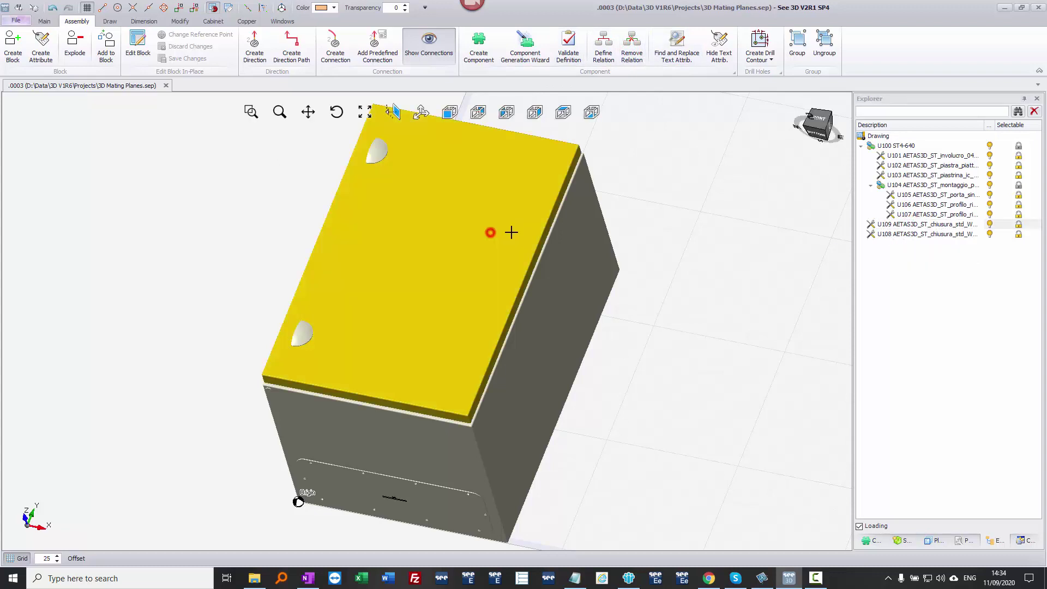
{"action": "left_click", "coordinate": [603, 47]}
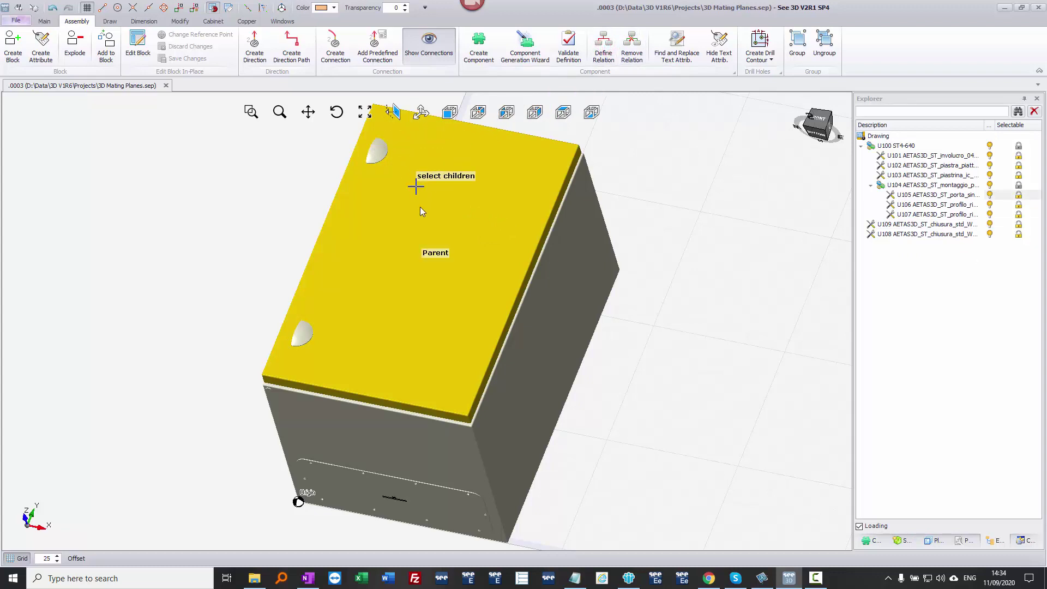
{"action": "left_click", "coordinate": [381, 150]}
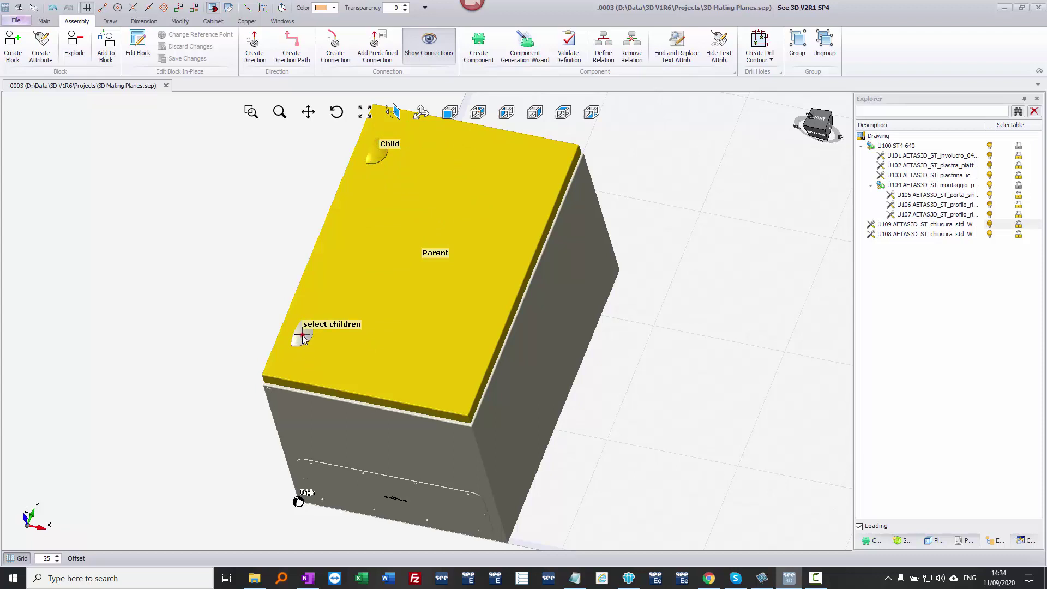
{"action": "left_click", "coordinate": [302, 336]}
{"action": "right_click", "coordinate": [712, 350]}
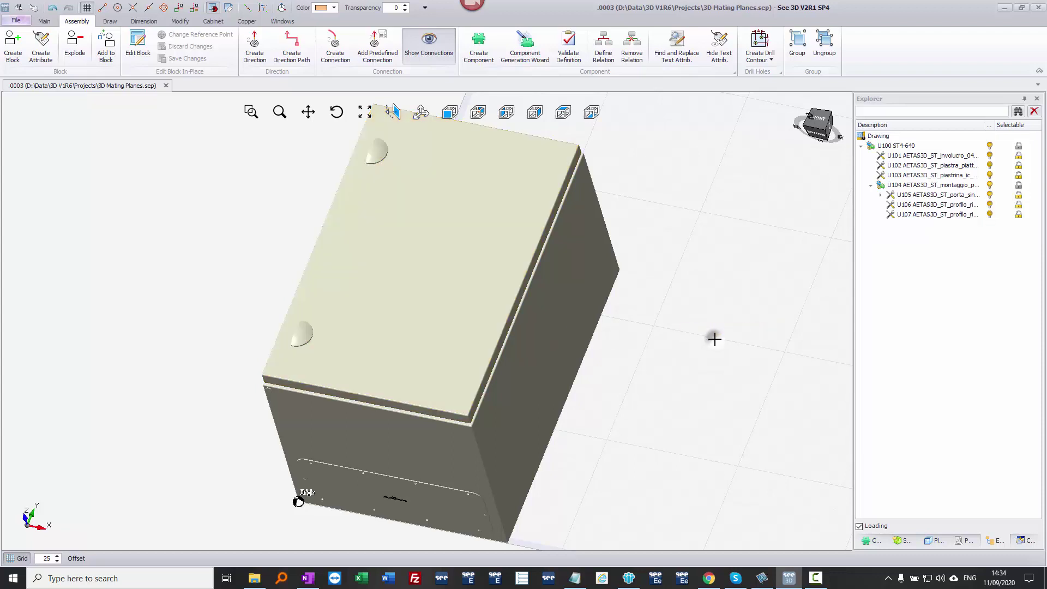
Move the door with its child locks off the enclosure and mate it back onto the "-Door" plane.
{"action": "left_click", "coordinate": [455, 249]}
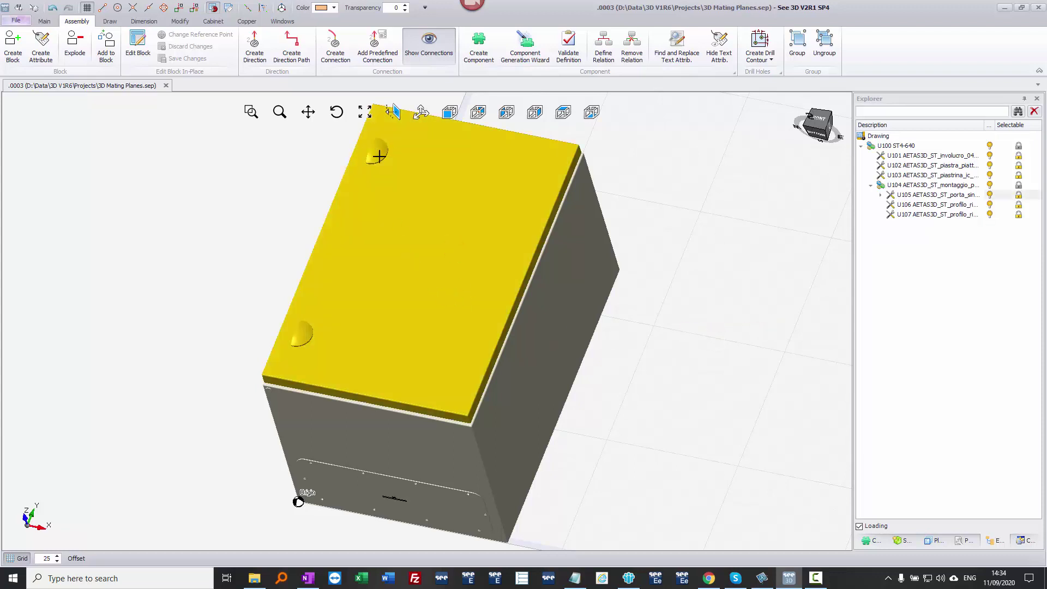
{"action": "left_click_drag", "start_coordinate": [387, 313], "coordinate": [674, 327]}
{"action": "left_click_drag", "start_coordinate": [800, 286], "coordinate": [418, 276]}
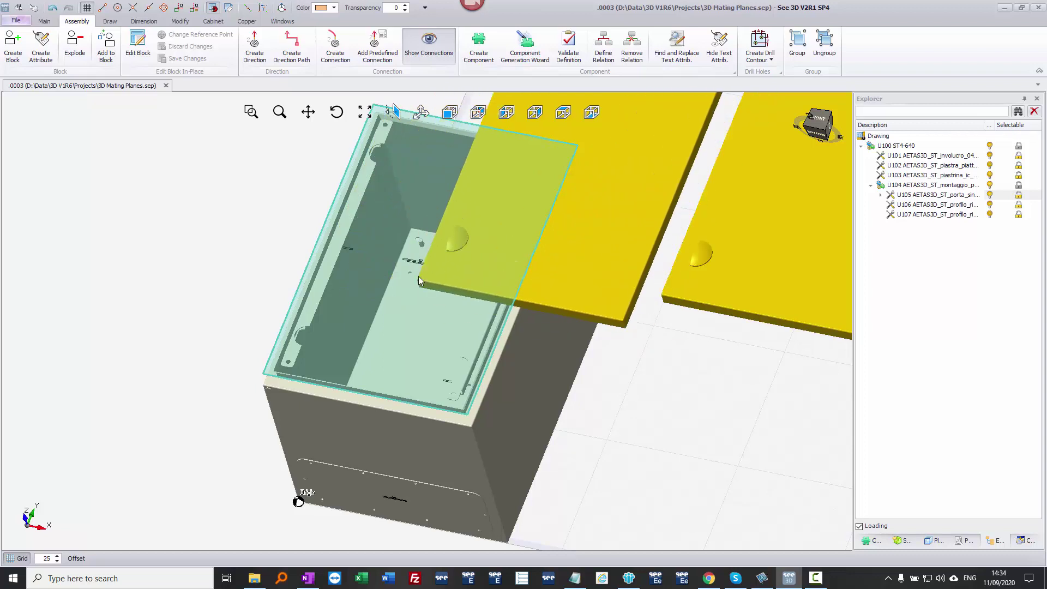
{"action": "left_click_drag", "start_coordinate": [418, 276], "coordinate": [417, 277]}
Hide the enclosure body and the mounting plate to expose the inside of the door.
{"action": "left_click", "coordinate": [990, 155]}
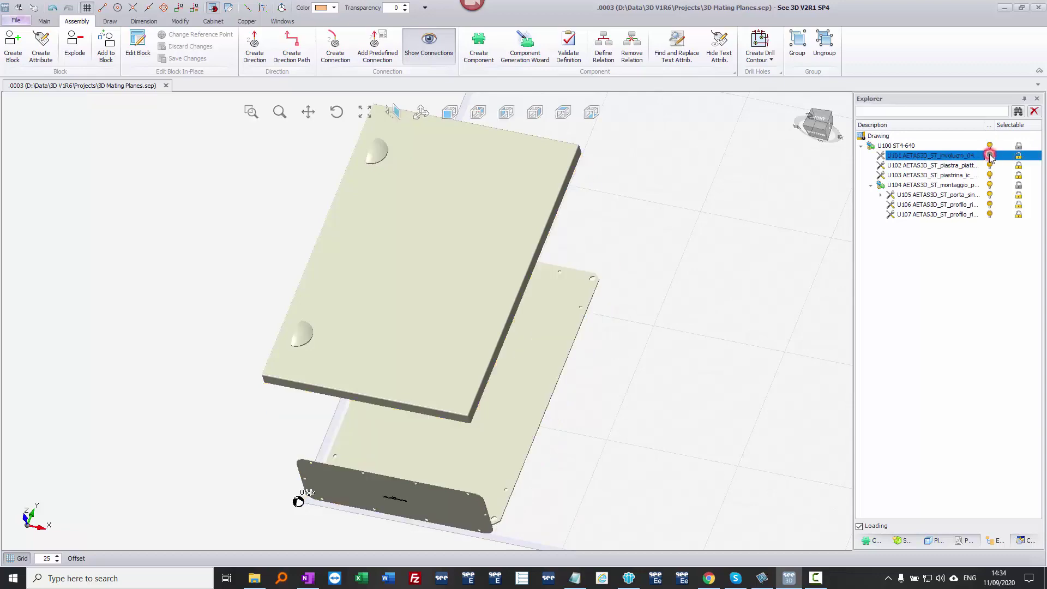
{"action": "left_click", "coordinate": [539, 384]}
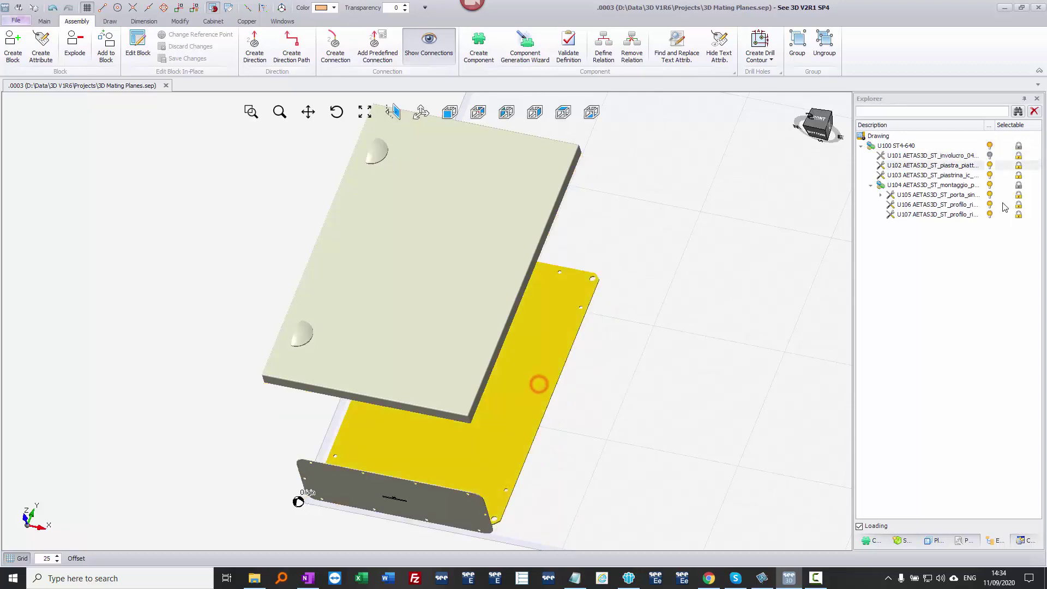
{"action": "left_click", "coordinate": [990, 165]}
{"action": "middle_click_drag", "start_coordinate": [708, 374], "coordinate": [420, 271]}
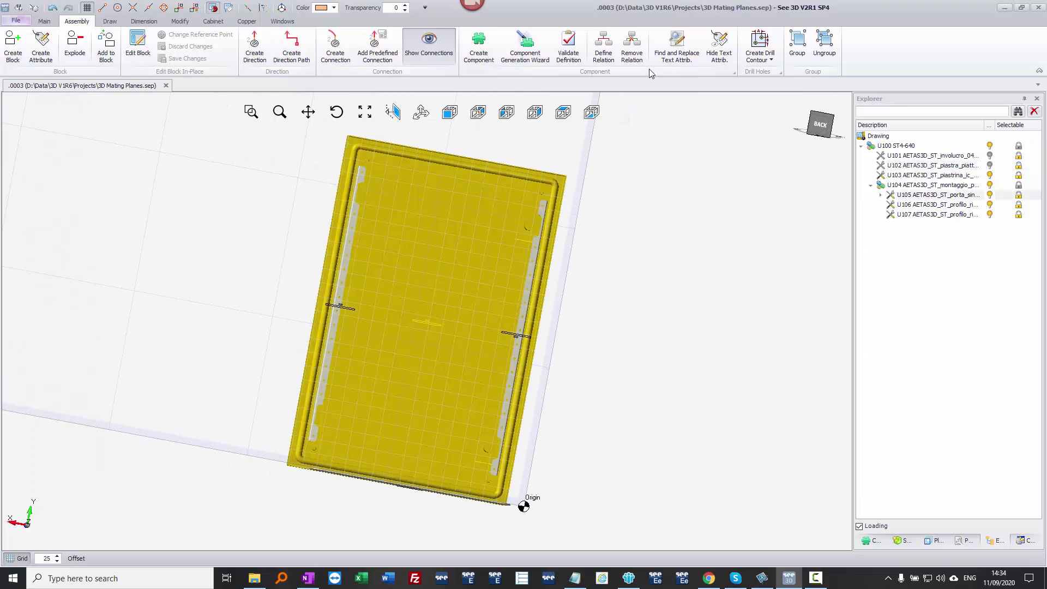
Remove the existing parent relation from both reinforcement profiles on the inside of the door.
{"action": "left_click", "coordinate": [604, 53]}
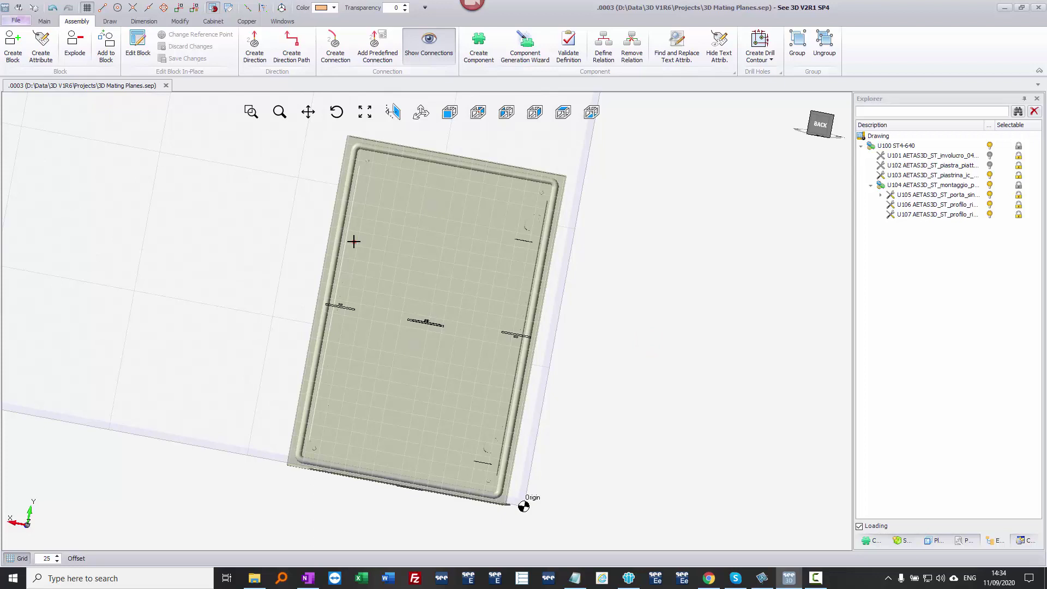
{"action": "left_click", "coordinate": [353, 242]}
{"action": "left_click", "coordinate": [528, 261]}
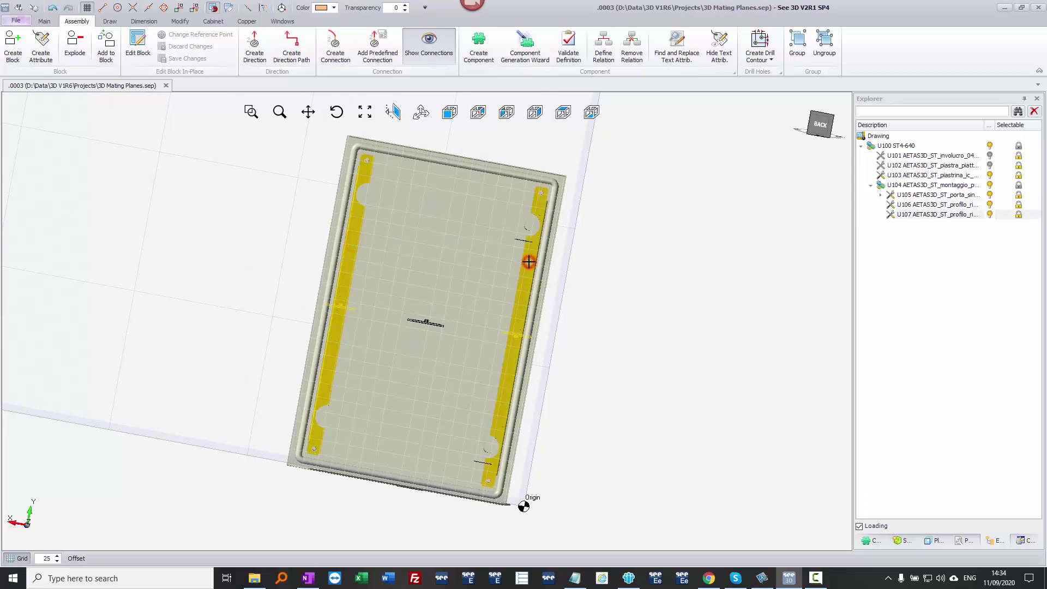
{"action": "left_click", "coordinate": [632, 50]}
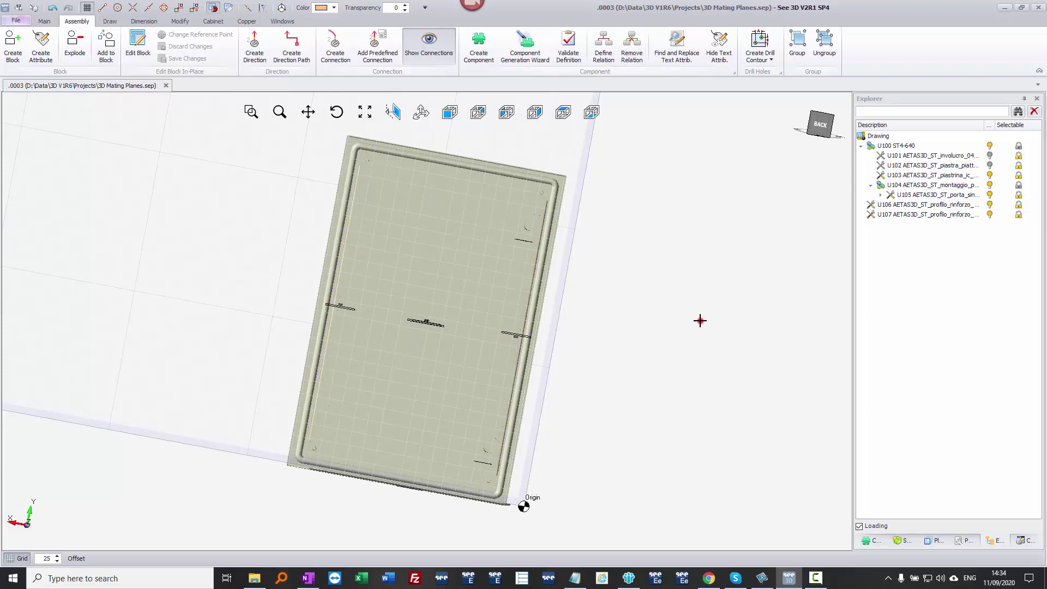
{"action": "left_click", "coordinate": [700, 321]}
Define a relation with the door as parent and both reinforcement profiles as its children, and check the door's children in the component tree.
{"action": "left_click", "coordinate": [423, 274]}
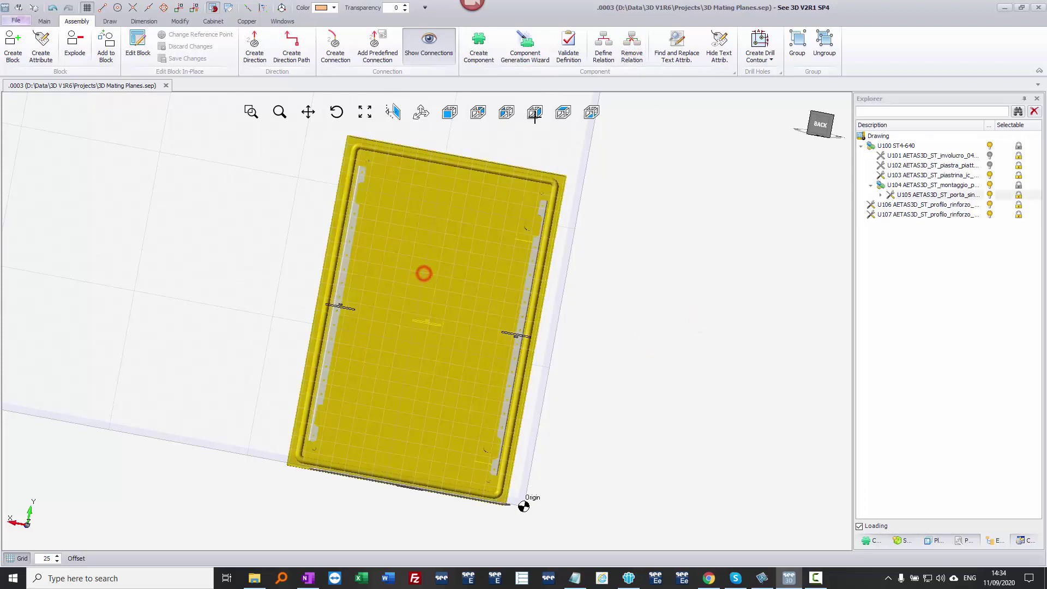
{"action": "left_click", "coordinate": [605, 50]}
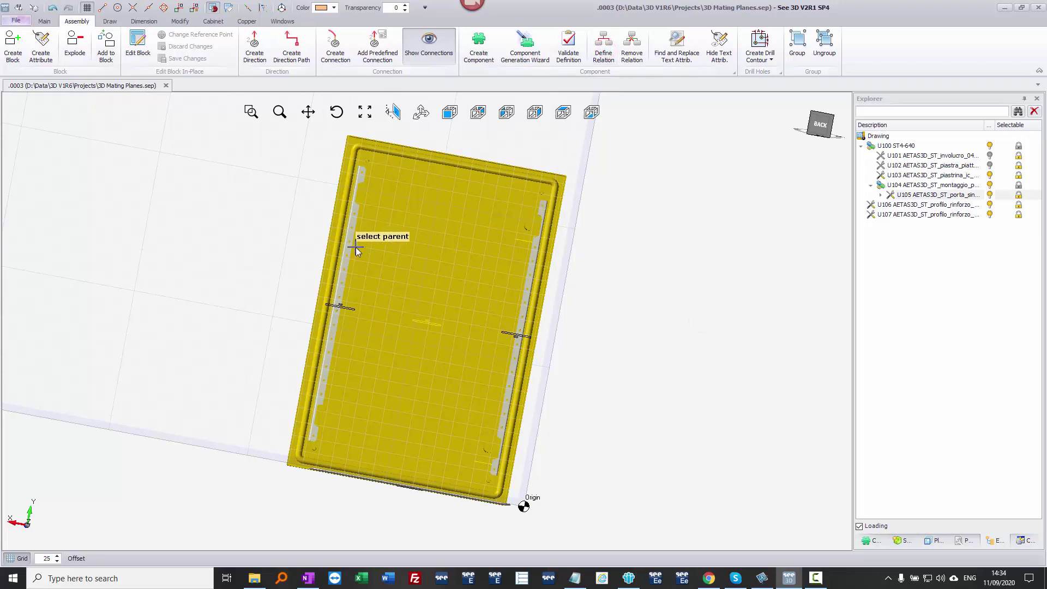
{"action": "left_click", "coordinate": [384, 254]}
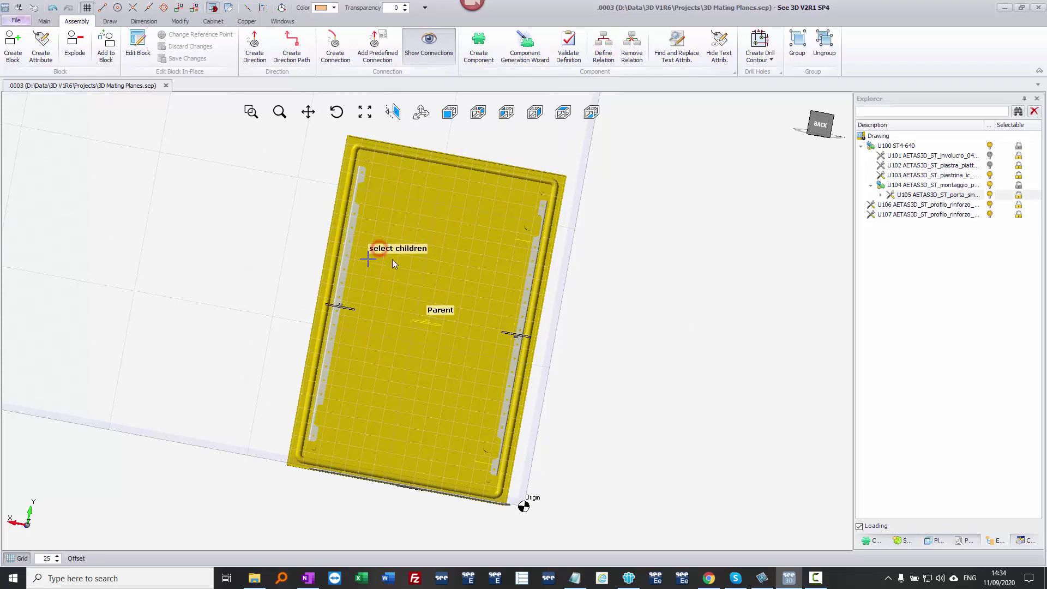
{"action": "left_click", "coordinate": [348, 259]}
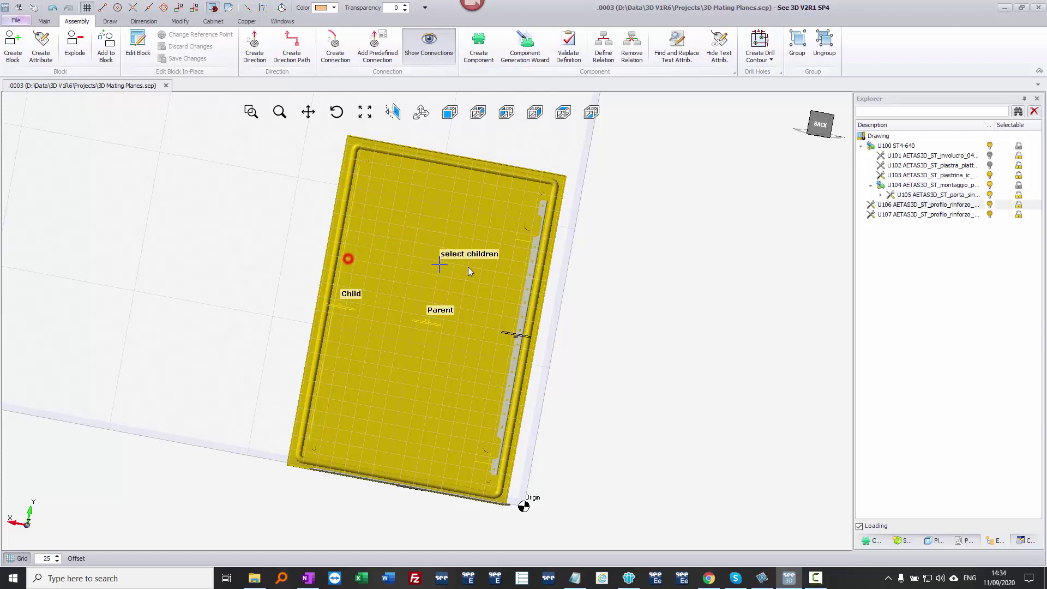
{"action": "left_click", "coordinate": [528, 275]}
{"action": "right_click", "coordinate": [605, 316]}
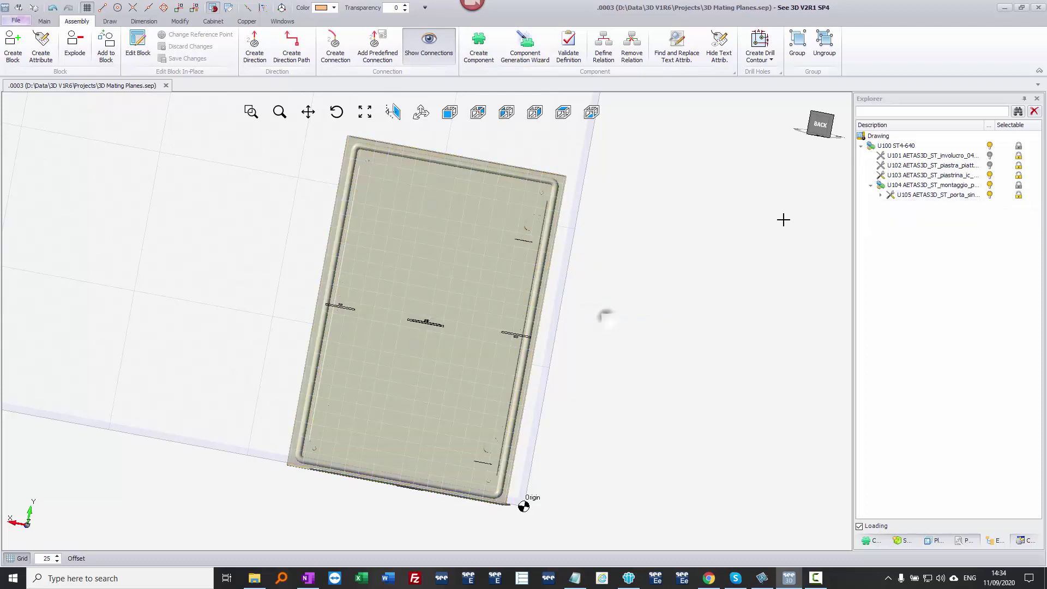
{"action": "left_click", "coordinate": [880, 196]}
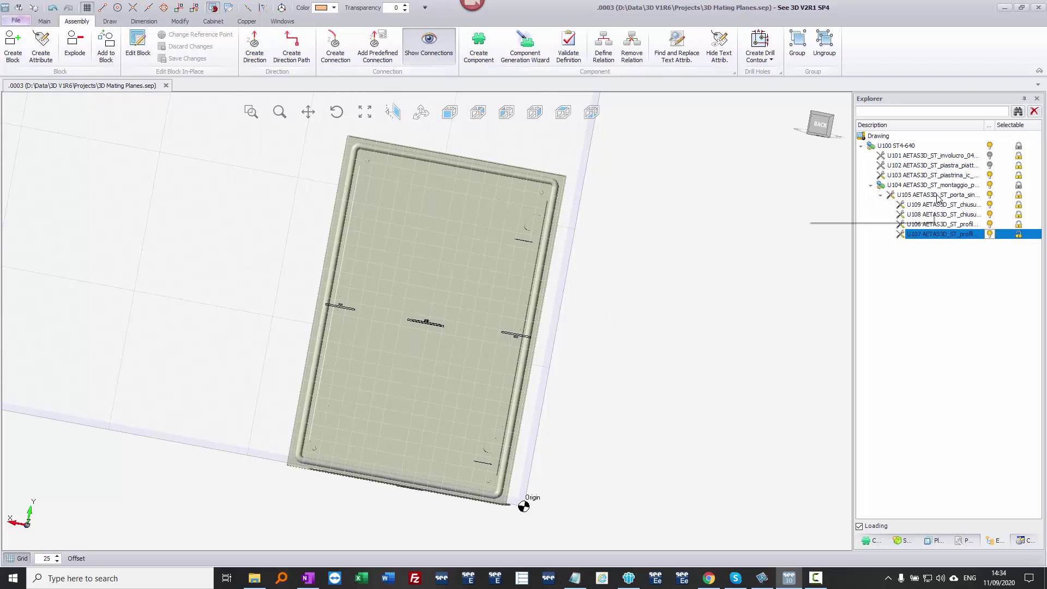
{"action": "left_click", "coordinate": [421, 267]}
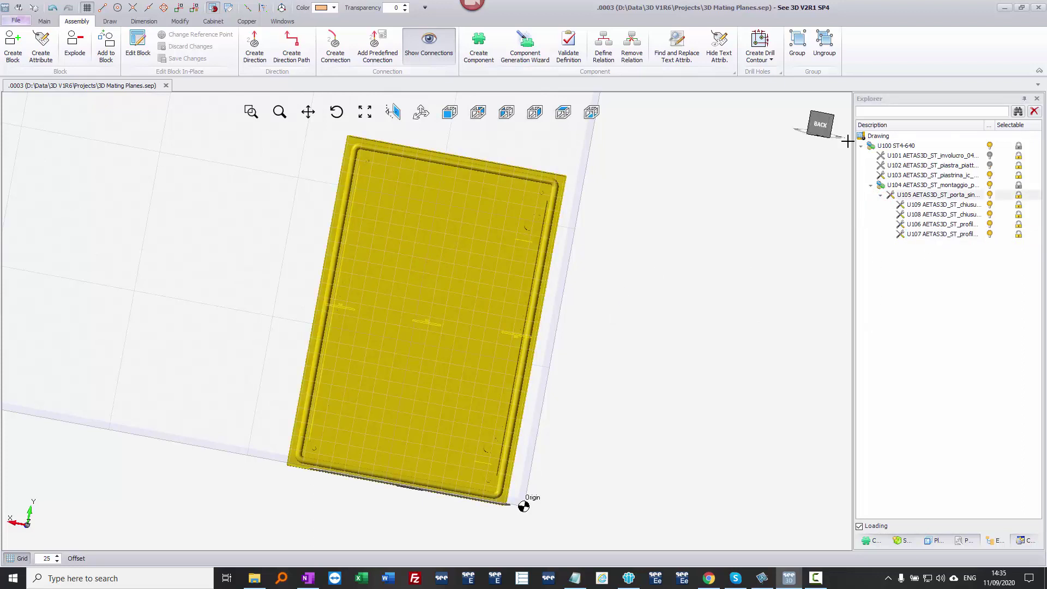
Show all hidden components of the drawing again.
{"action": "right_click", "coordinate": [876, 139]}
{"action": "left_click", "coordinate": [905, 144]}
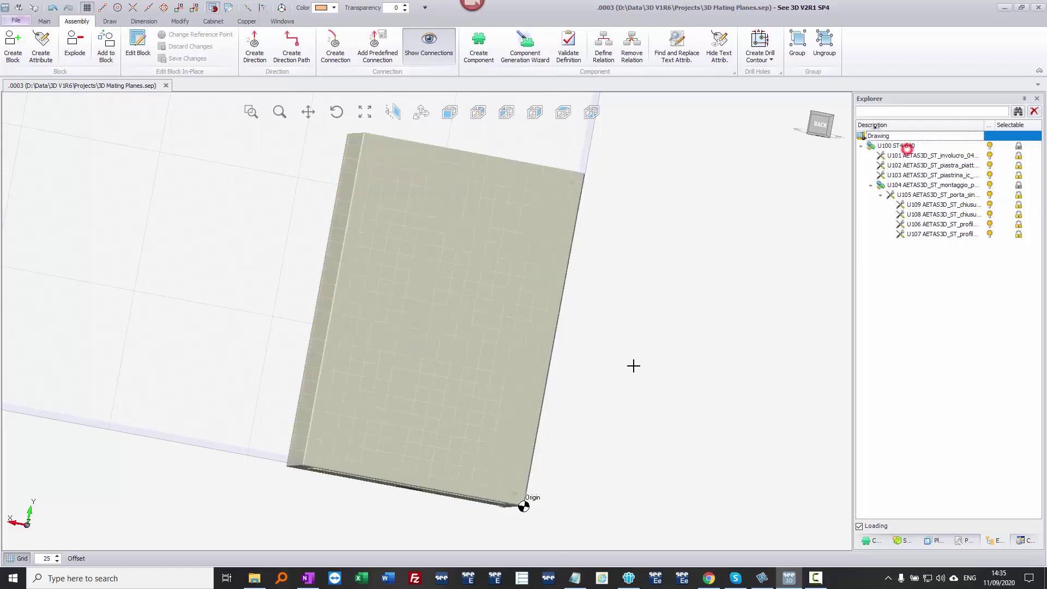
{"action": "mouse_move", "coordinate": [358, 299]}
{"action": "middle_mouse_down"}
{"action": "mouse_move", "coordinate": [559, 311]}
{"action": "mouse_move", "coordinate": [647, 362]}
{"action": "middle_mouse_up"}
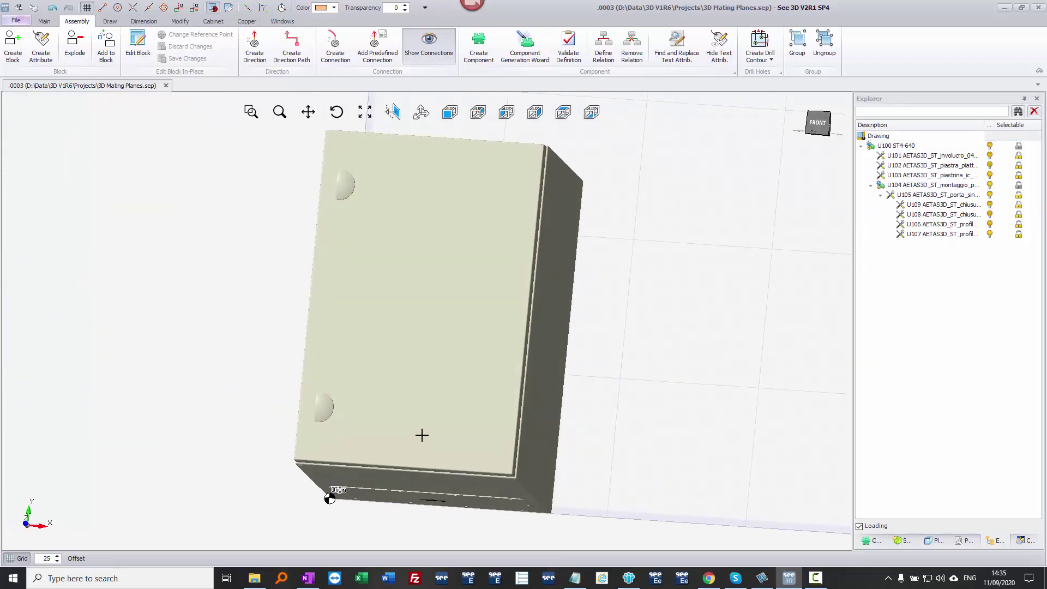
Create a block plane named "+Gland Plate" from the outer surface of the gland plate.
{"action": "middle_click_drag", "start_coordinate": [422, 435], "coordinate": [292, 318]}
{"action": "left_click", "coordinate": [292, 325]}
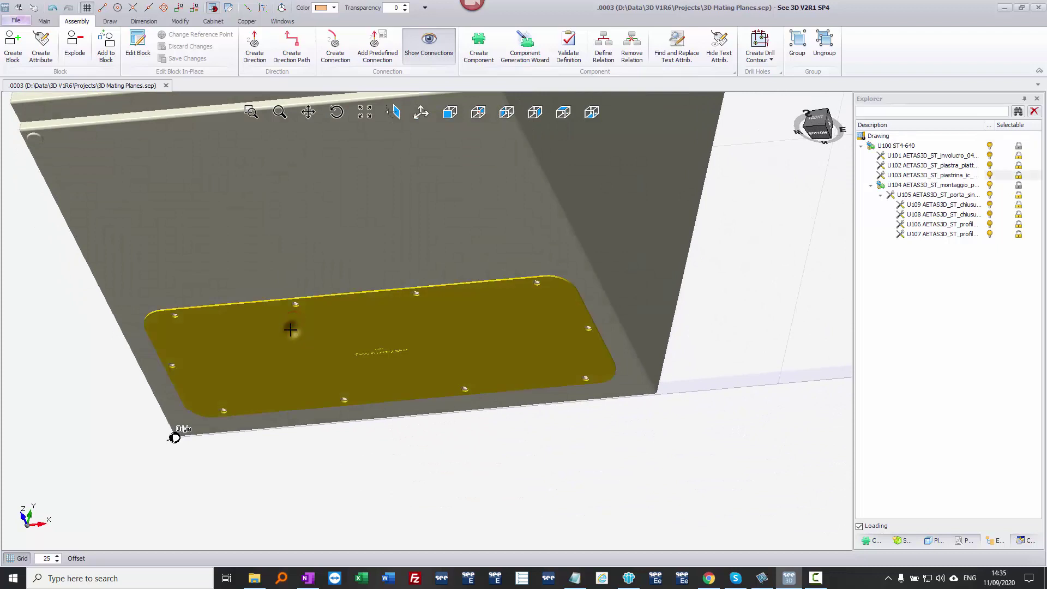
{"action": "right_click", "coordinate": [290, 329]}
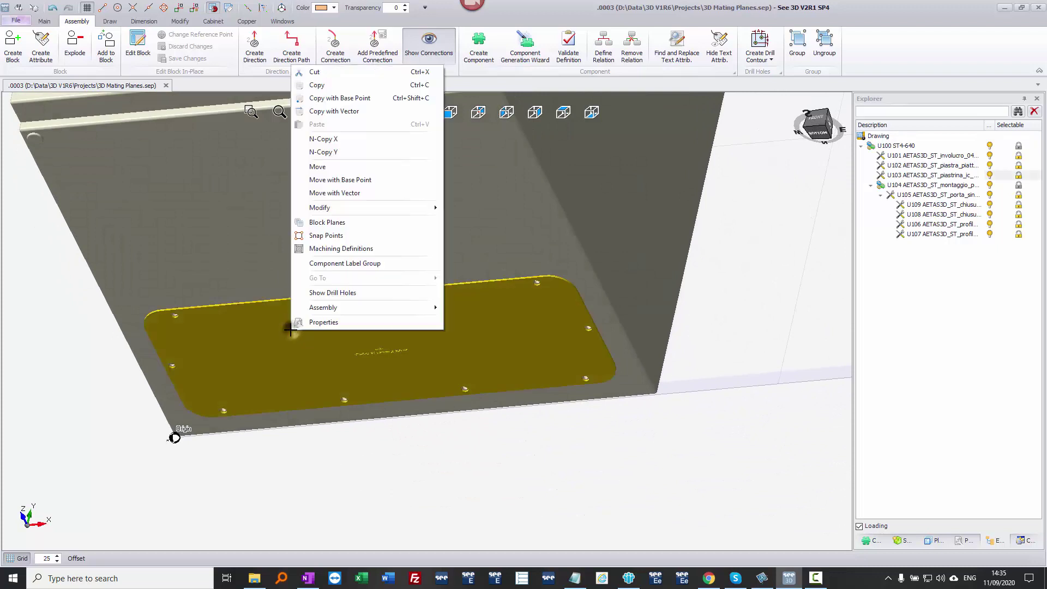
{"action": "left_click", "coordinate": [343, 223]}
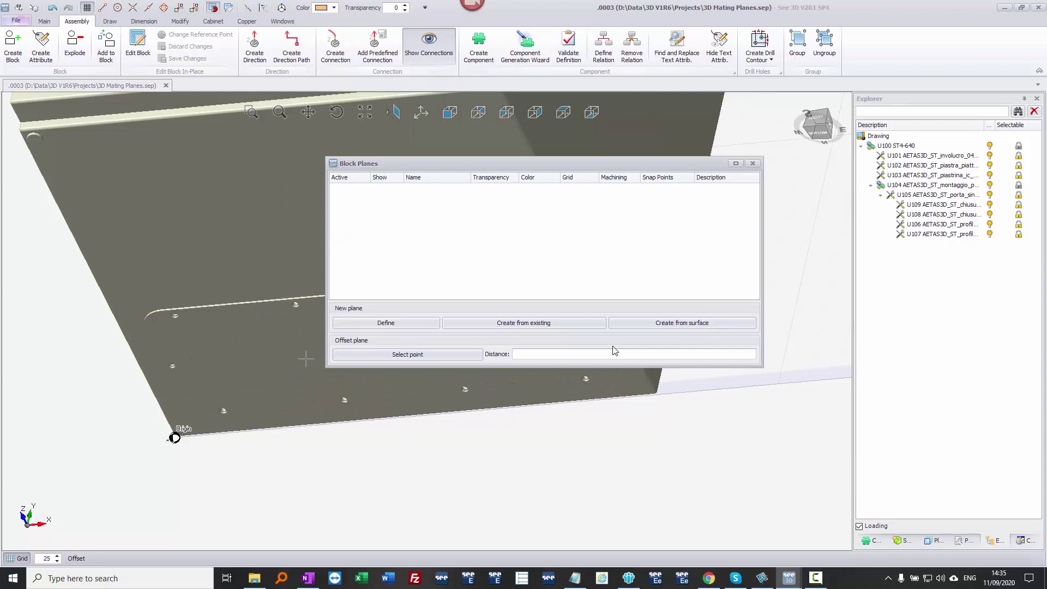
{"action": "left_click", "coordinate": [643, 323]}
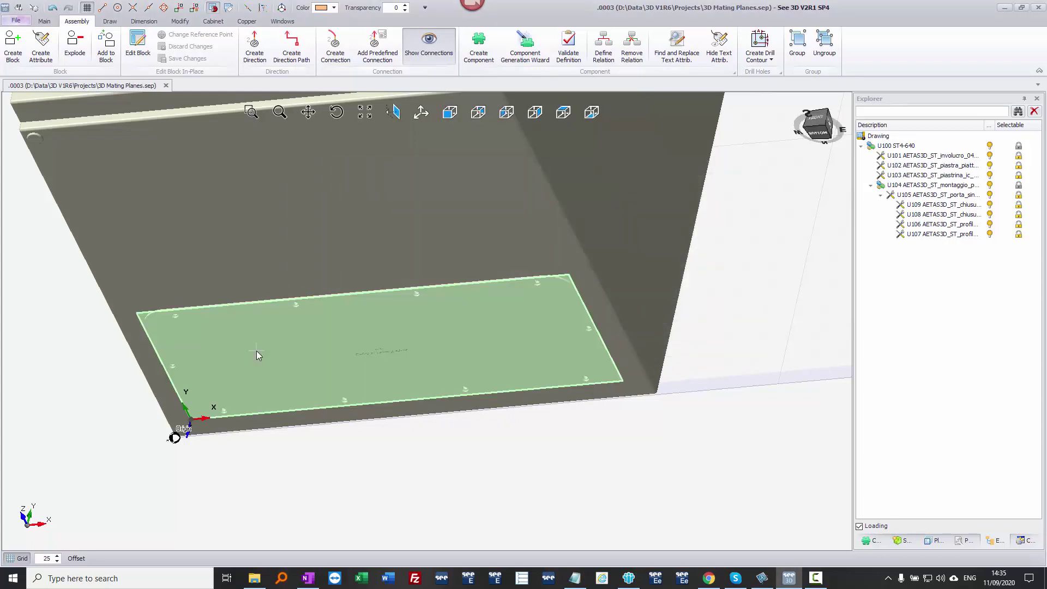
{"action": "left_click", "coordinate": [257, 352]}
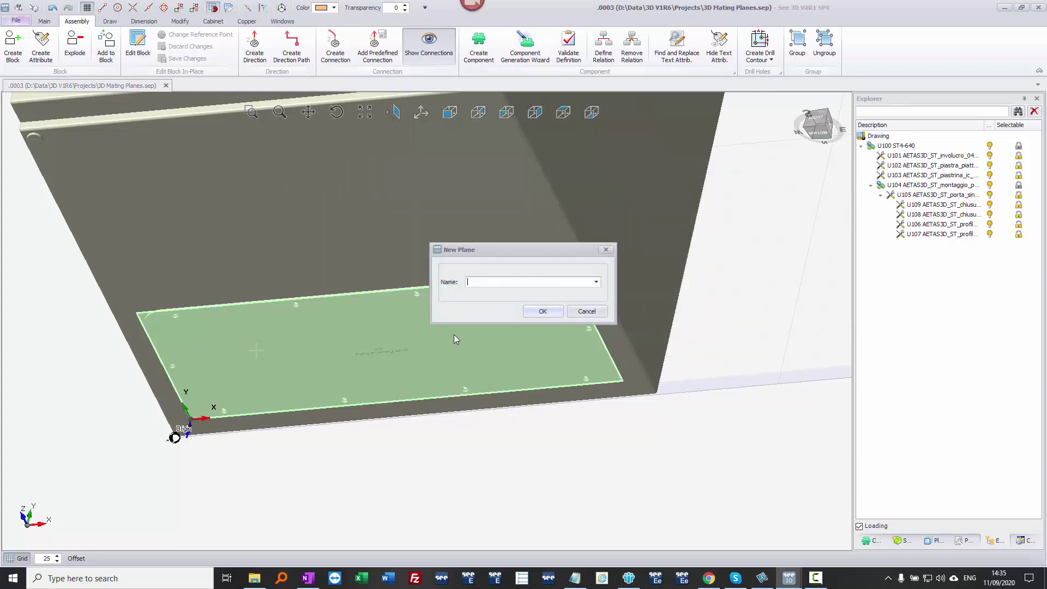
{"action": "type", "text": "+Gland Plate"}
{"action": "left_click", "coordinate": [545, 311]}
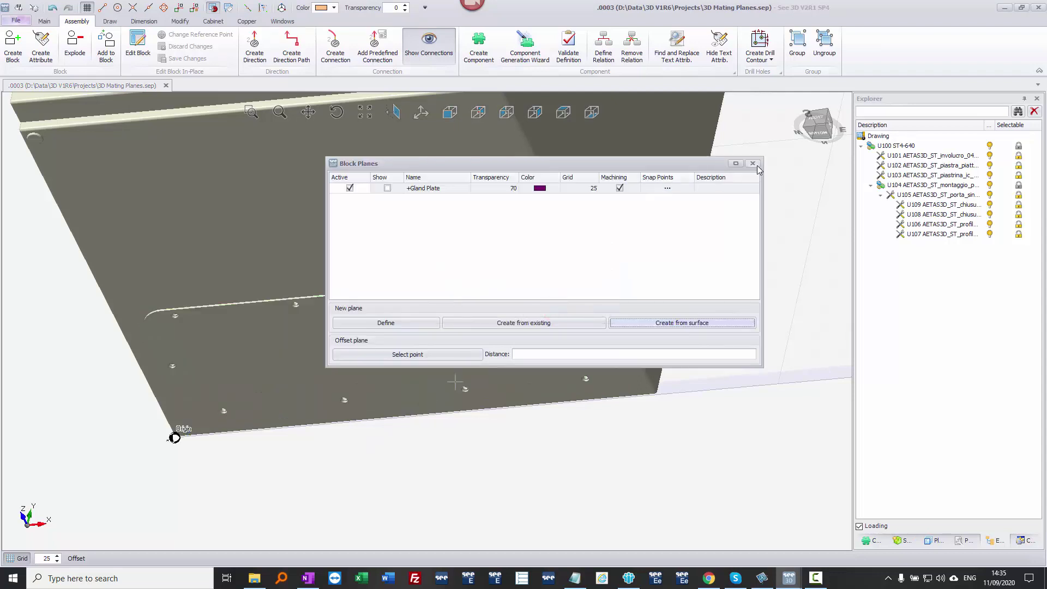
{"action": "left_click", "coordinate": [752, 163]}
Start the Modify command on the door and redefine its temporary reference point at the door's lower hinge-side corner.
{"action": "scroll", "coordinate": [282, 369], "scroll_direction": "down", "scroll_amount": 2}
{"action": "left_click_drag", "start_coordinate": [266, 366], "coordinate": [407, 498]}
{"action": "left_click_drag", "start_coordinate": [471, 464], "coordinate": [315, 361]}
{"action": "scroll", "coordinate": [316, 362], "scroll_direction": "down", "scroll_amount": 2}
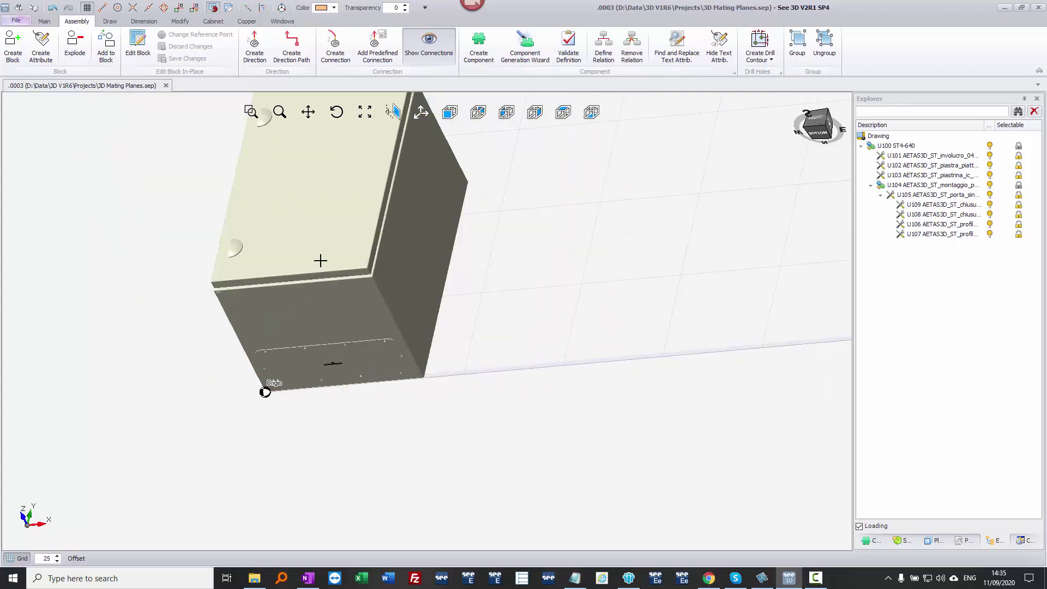
{"action": "right_click", "coordinate": [319, 217]}
{"action": "left_click", "coordinate": [357, 361]}
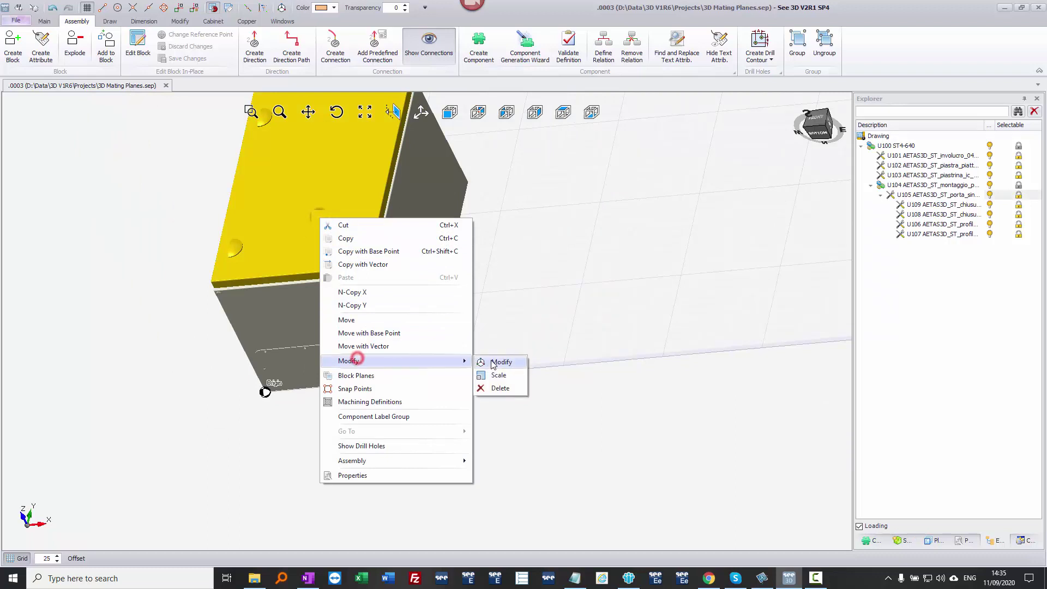
{"action": "left_click", "coordinate": [494, 363]}
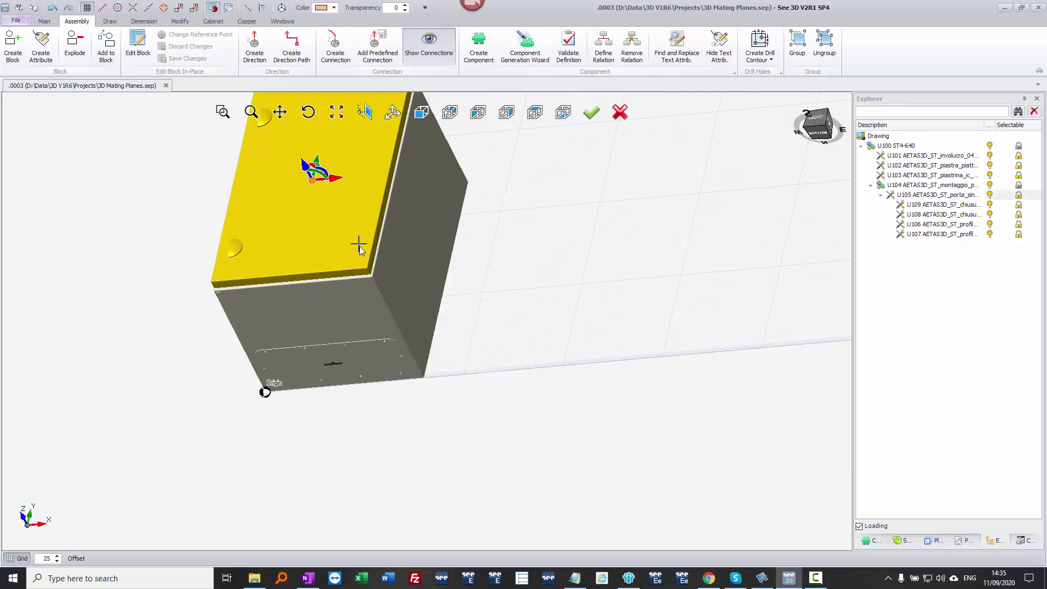
{"action": "scroll", "coordinate": [359, 279], "scroll_direction": "up", "scroll_amount": 3}
{"action": "key", "text": "r"}
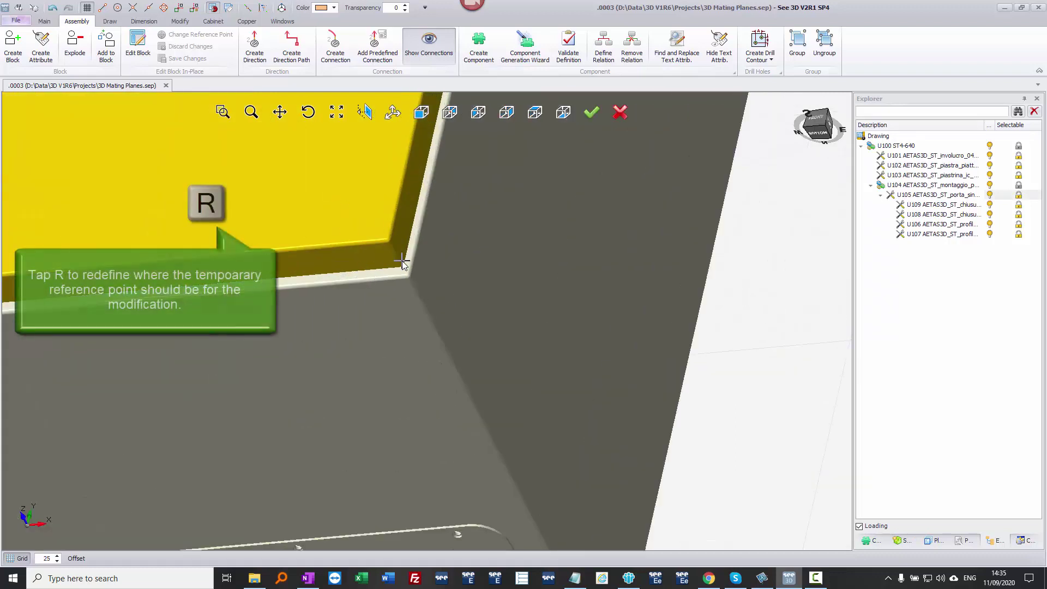
{"action": "left_click", "coordinate": [401, 269]}
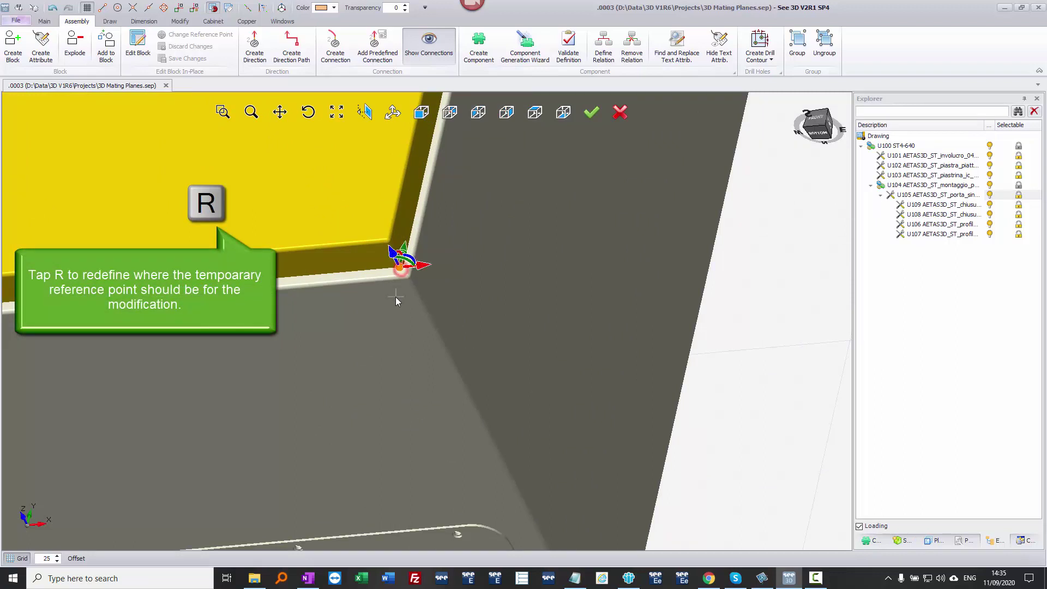
Rotate the door open by 90 degrees about the vertical axis through its hinge-side corner.
{"action": "scroll", "coordinate": [396, 294], "scroll_direction": "down", "scroll_amount": 4}
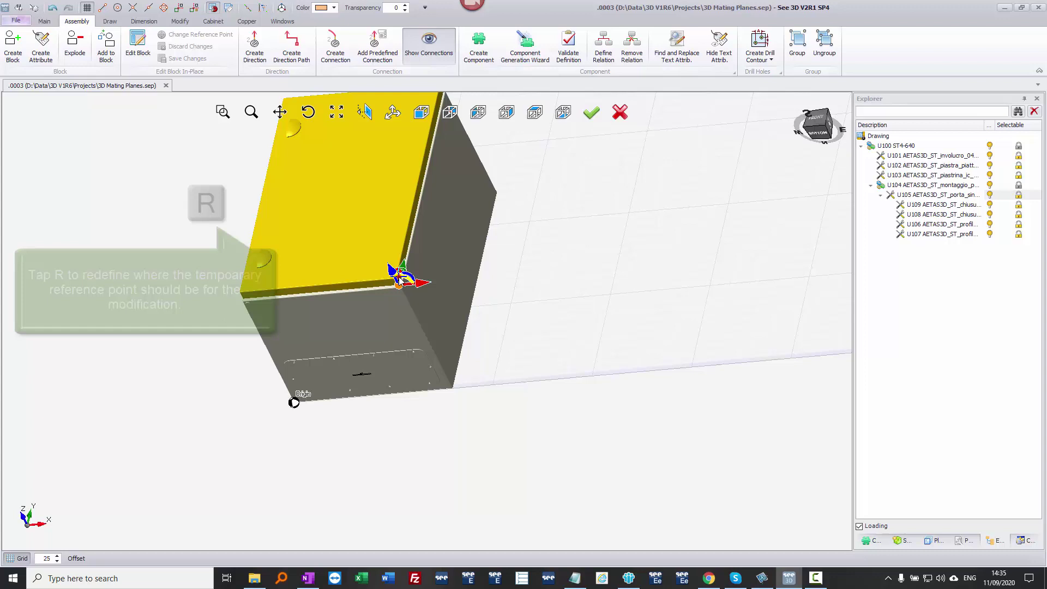
{"action": "left_click_drag", "start_coordinate": [398, 276], "coordinate": [404, 284]}
{"action": "key", "text": "space"}
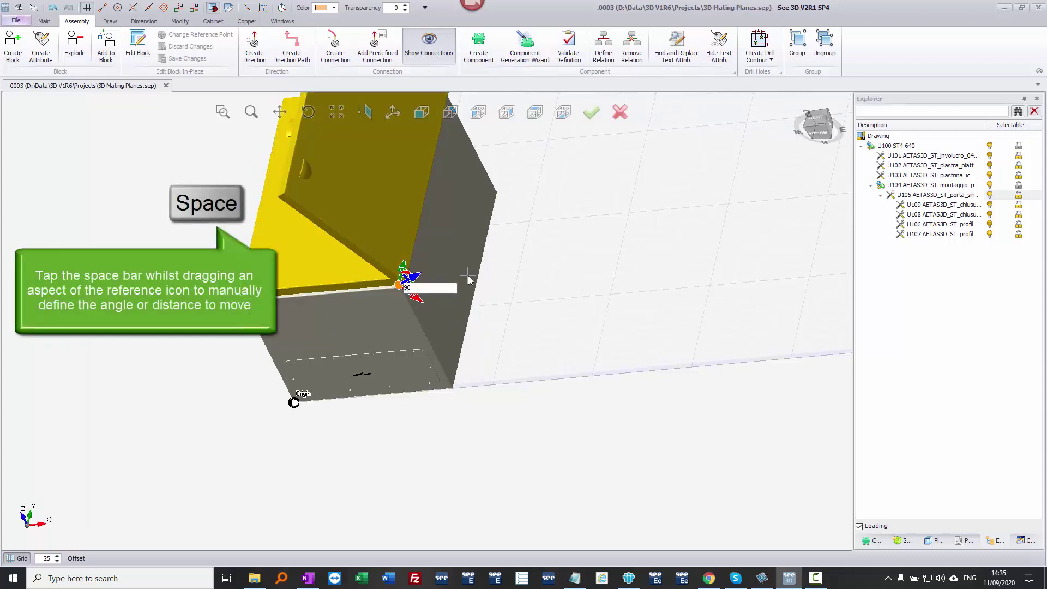
{"action": "type", "text": "90"}
{"action": "key", "text": "Return"}
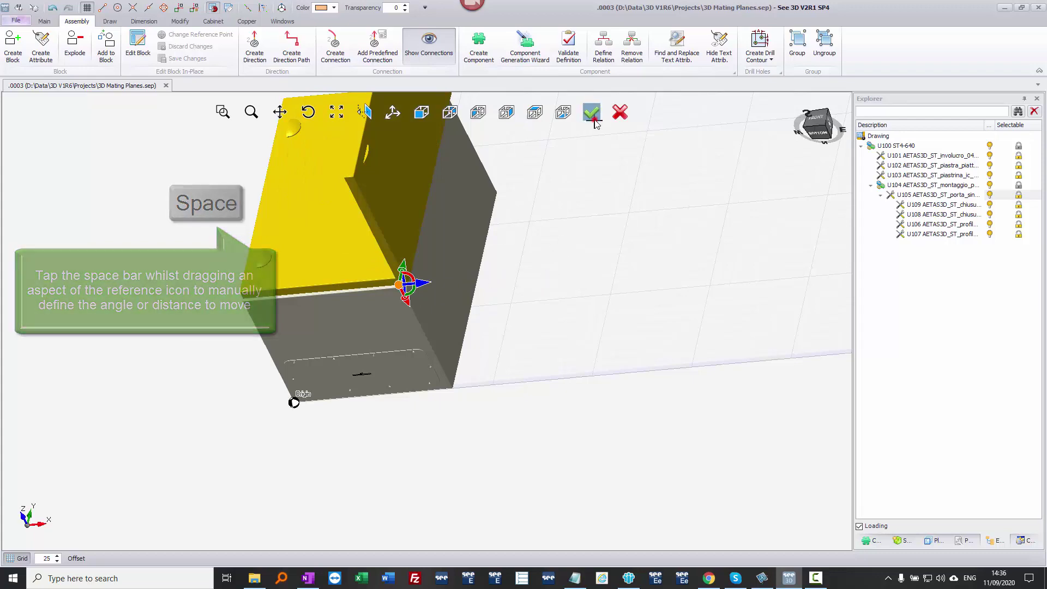
{"action": "key", "text": "Return"}
Move the opened door with its children and mate it back onto the front of the enclosure.
{"action": "middle_click_drag", "start_coordinate": [397, 320], "coordinate": [431, 323]}
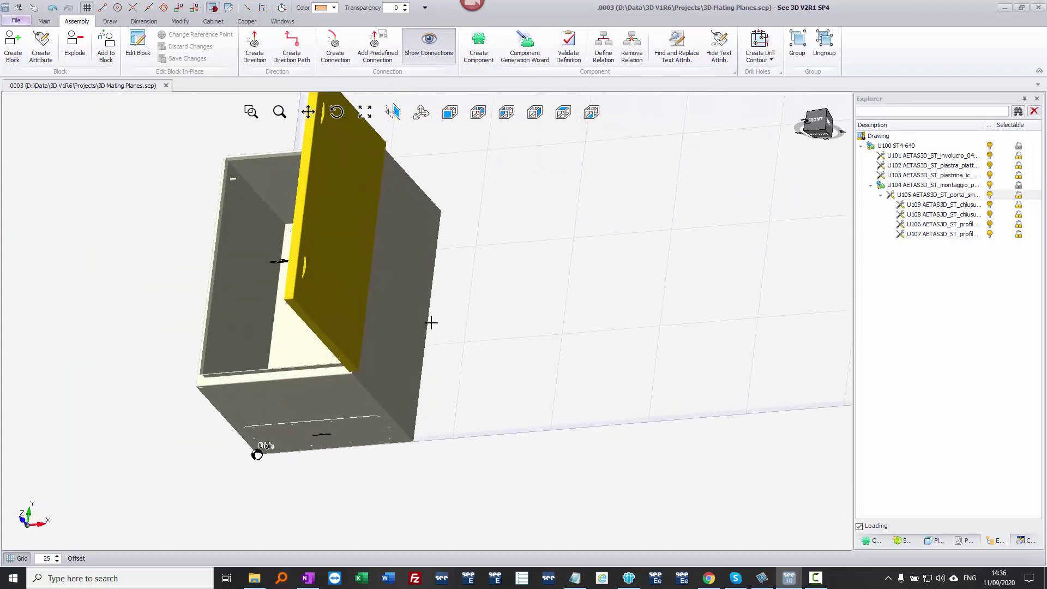
{"action": "left_click", "coordinate": [324, 299]}
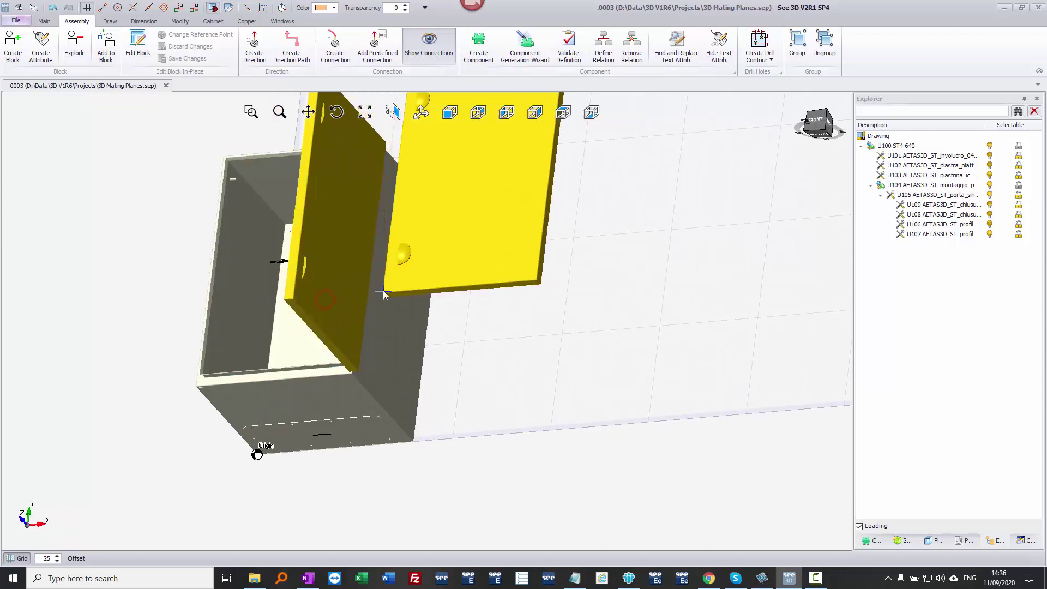
{"action": "left_click", "coordinate": [249, 299]}
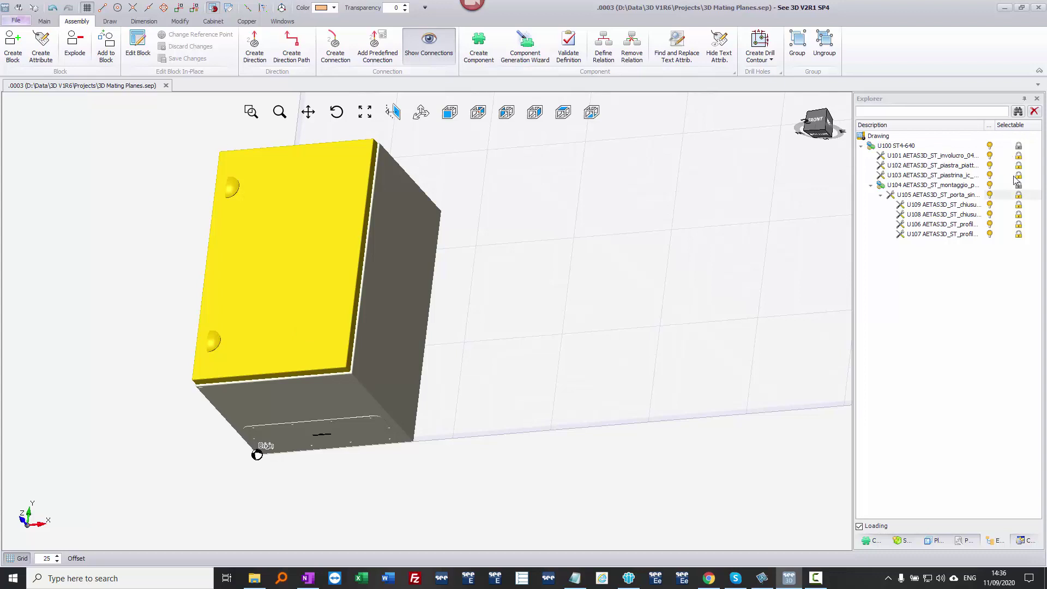
Hide the door together with all its child components.
{"action": "left_click", "coordinate": [949, 196]}
{"action": "right_click", "coordinate": [948, 196]}
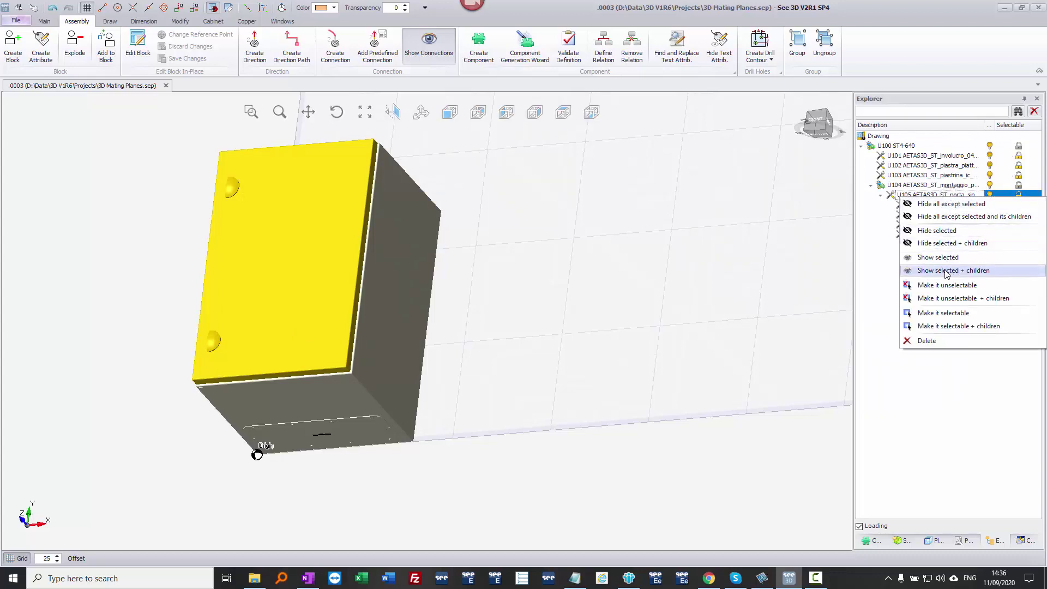
{"action": "left_click", "coordinate": [955, 244]}
Open the block planes of the enclosure body.
{"action": "middle_click_drag", "start_coordinate": [336, 230], "coordinate": [337, 267]}
{"action": "left_click", "coordinate": [337, 267]}
{"action": "middle_click_drag", "start_coordinate": [343, 346], "coordinate": [333, 381]}
{"action": "scroll", "coordinate": [273, 270], "scroll_direction": "up", "scroll_amount": 3}
{"action": "left_click", "coordinate": [202, 351]}
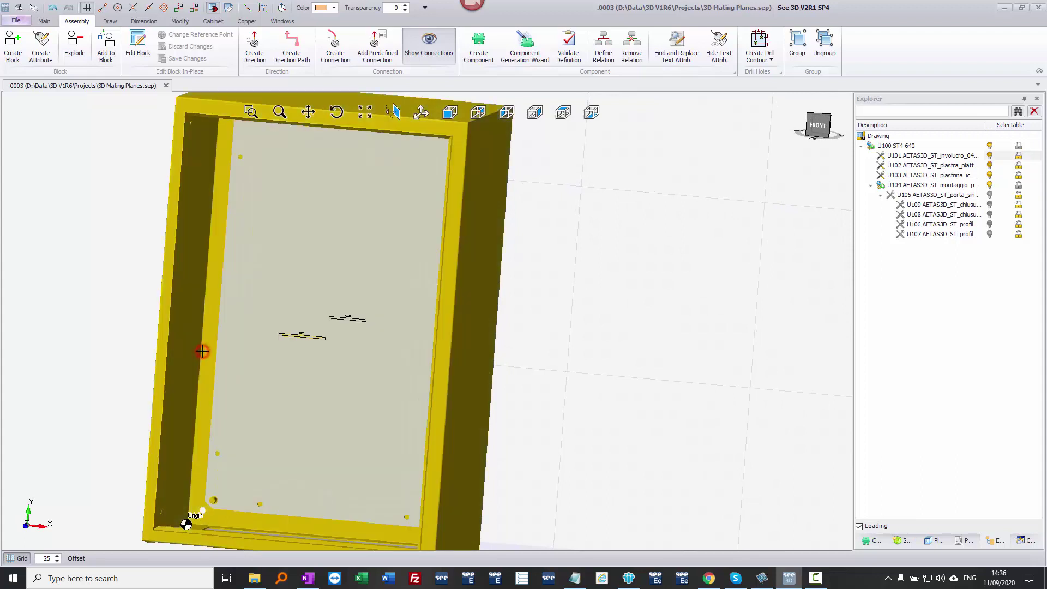
{"action": "right_click", "coordinate": [202, 351]}
{"action": "left_click", "coordinate": [246, 242]}
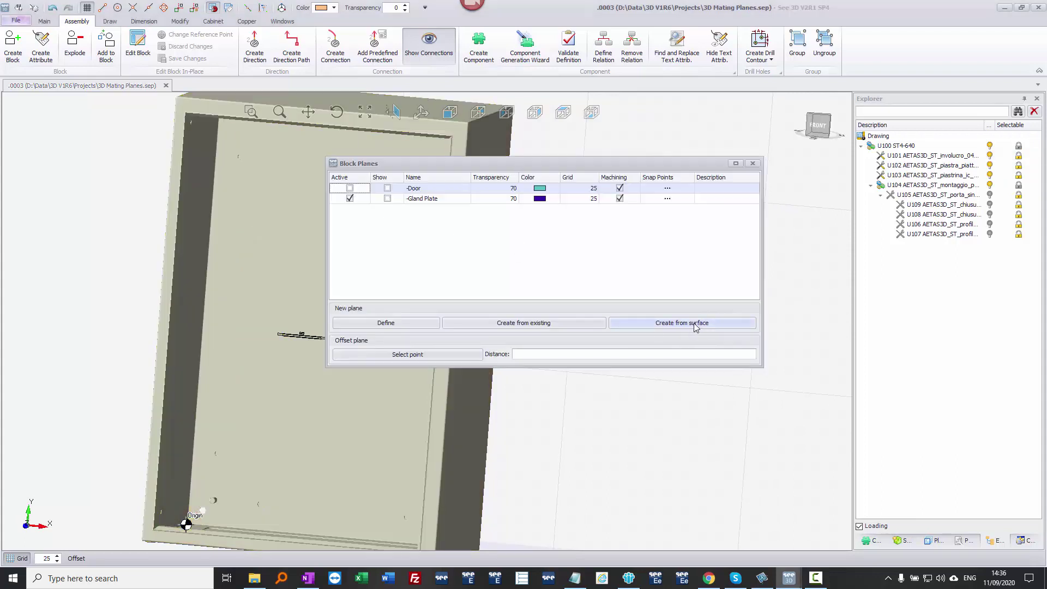
Create a body plane named -GearPlate from the mounting plate's surface, with its origin at the surface's lower-left corner and X to the right.
{"action": "left_click", "coordinate": [694, 323]}
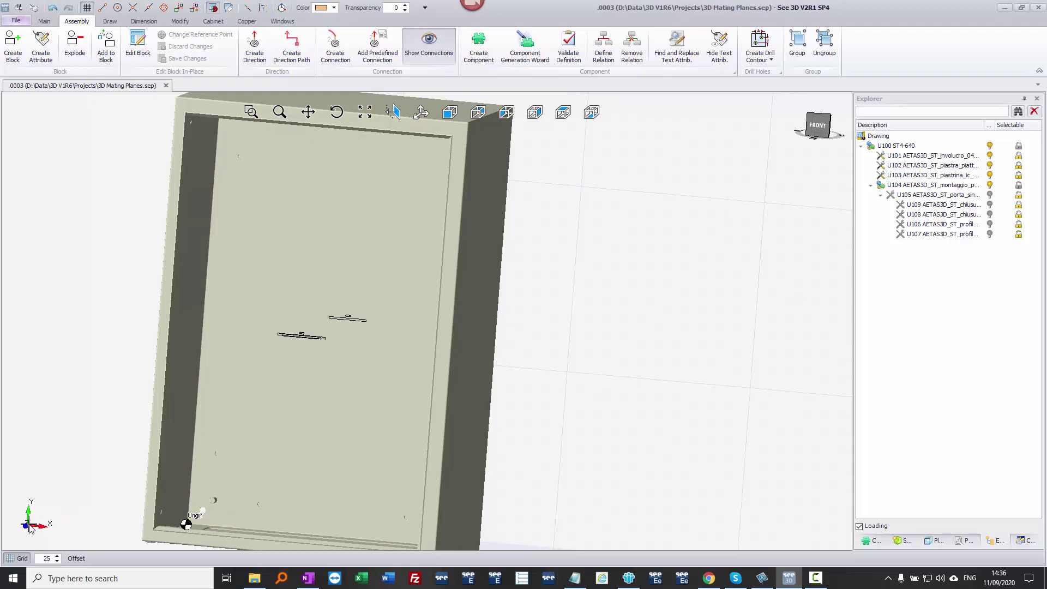
{"action": "key", "text": "space"}
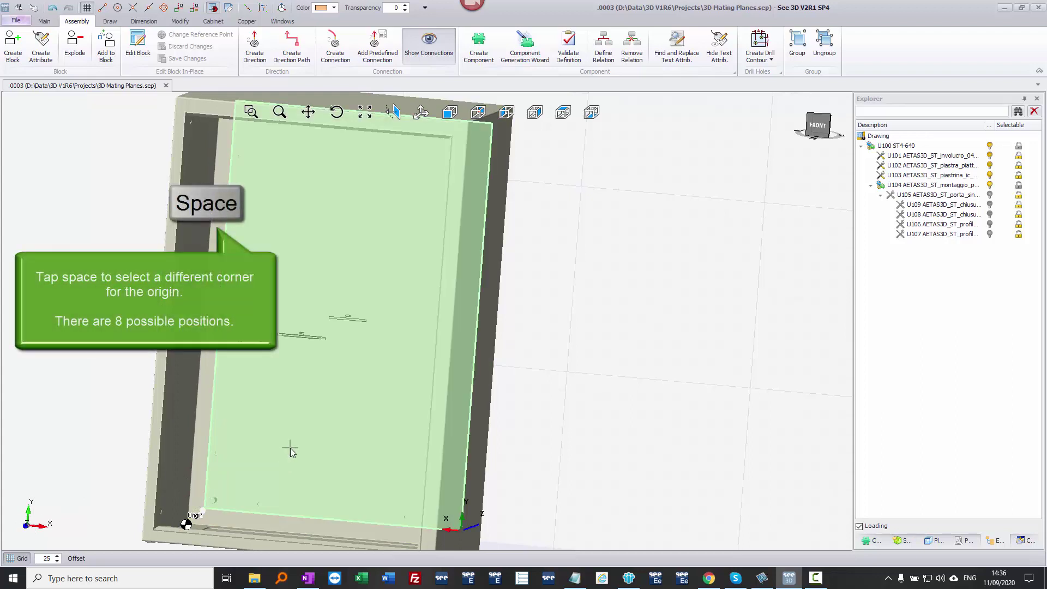
{"action": "key", "text": "space"}
{"action": "key", "text": "space"}
{"action": "key", "text": "space"}
{"action": "key", "text": "space"}
{"action": "key", "text": "space"}
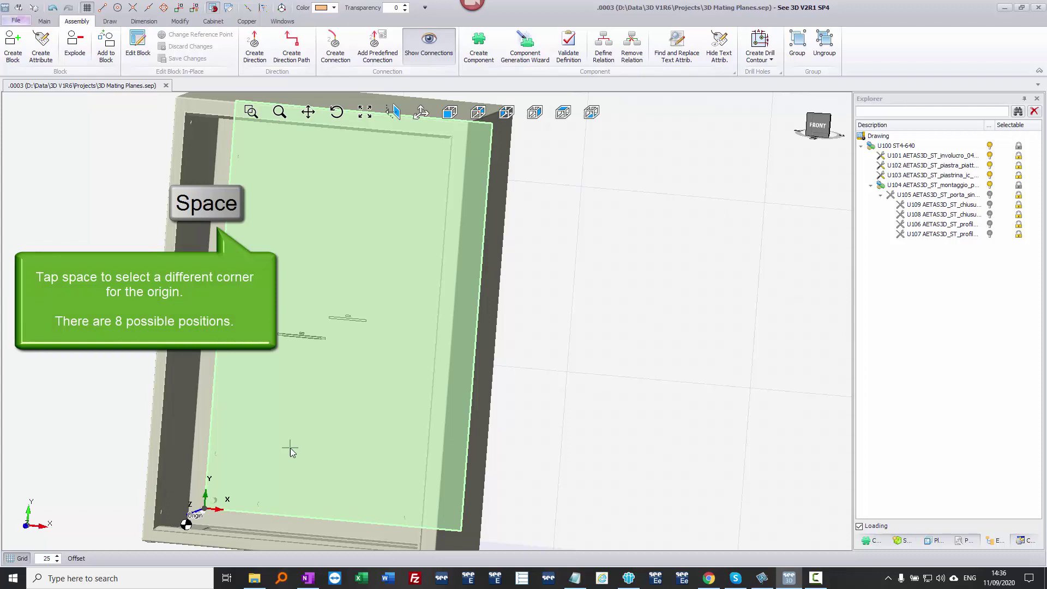
{"action": "left_click", "coordinate": [290, 447]}
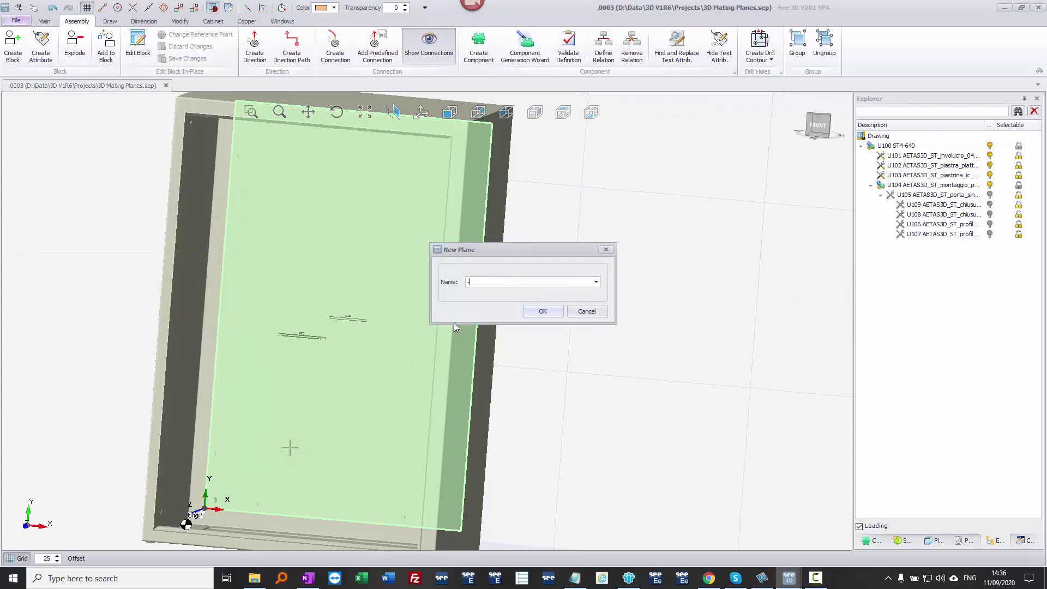
{"action": "type", "text": "GearPlate"}
{"action": "left_click", "coordinate": [542, 311]}
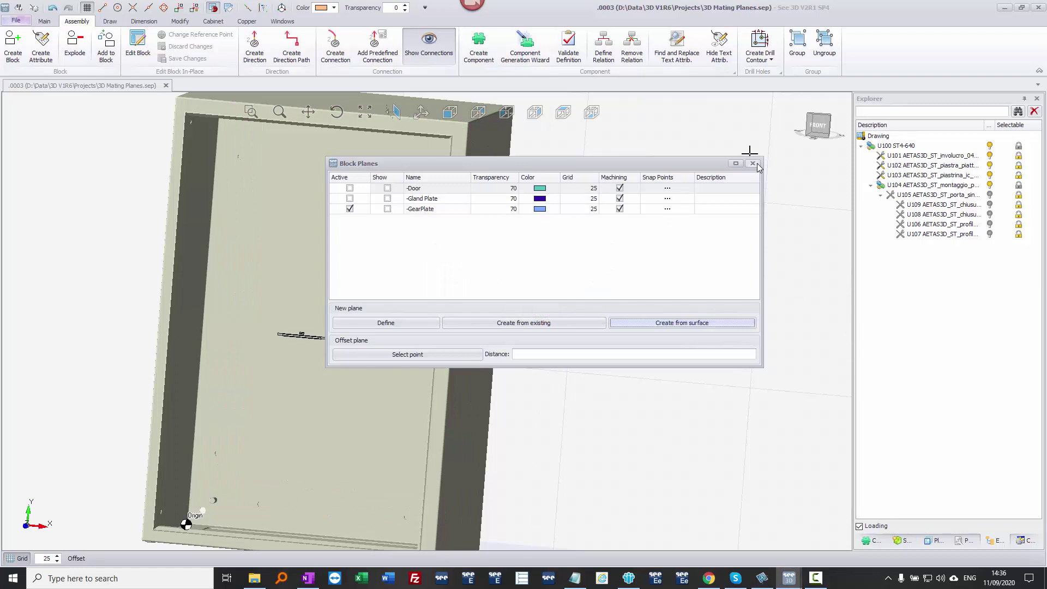
{"action": "left_click", "coordinate": [754, 163]}
Create a block plane named +GearPlate on the mounting plate from its surface, with the origin at the lower-left corner.
{"action": "left_click", "coordinate": [272, 395]}
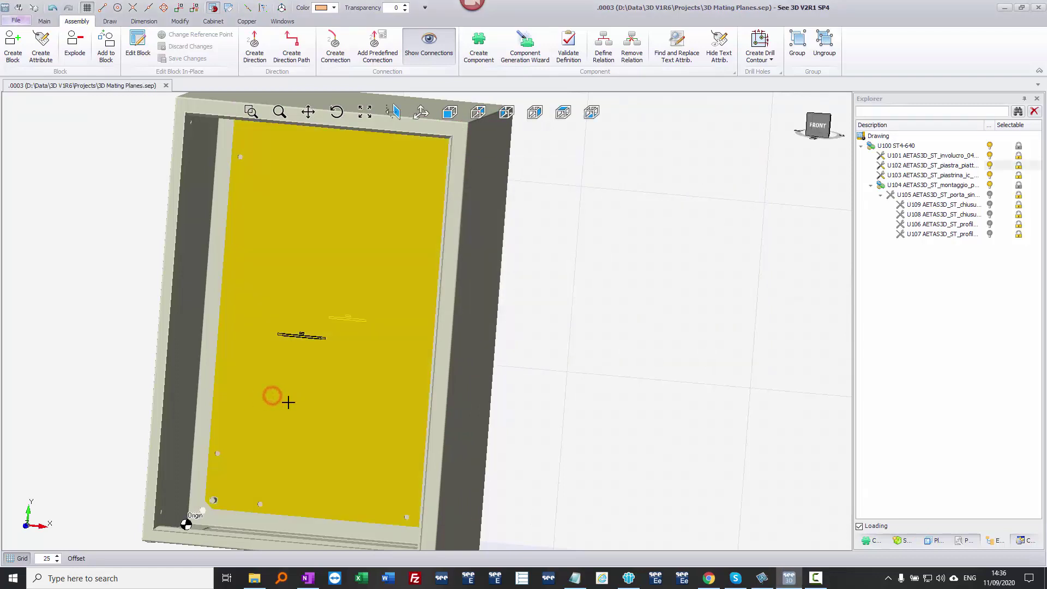
{"action": "right_click", "coordinate": [281, 400]}
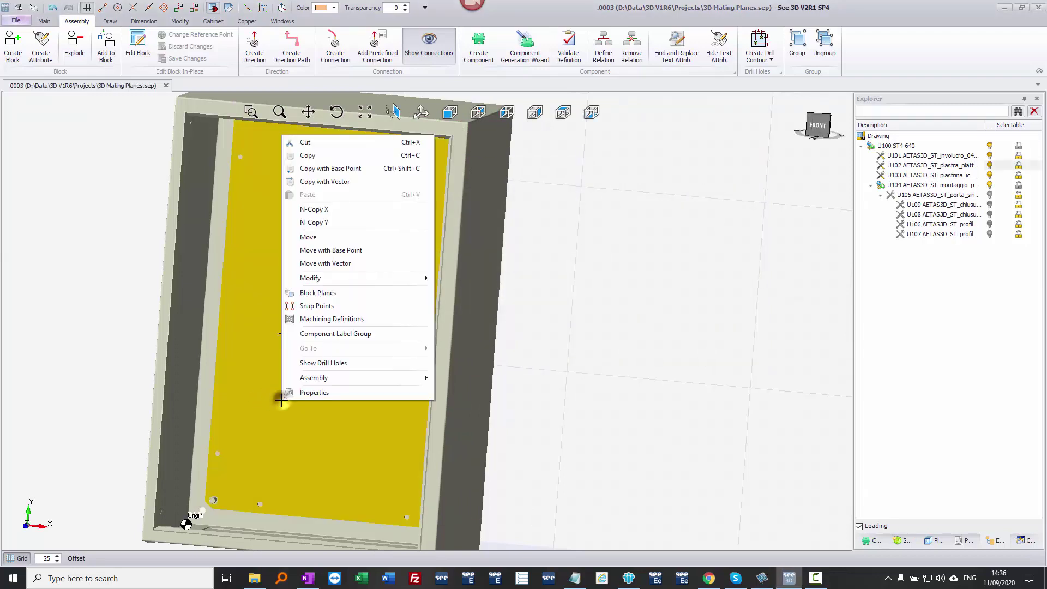
{"action": "left_click", "coordinate": [321, 294]}
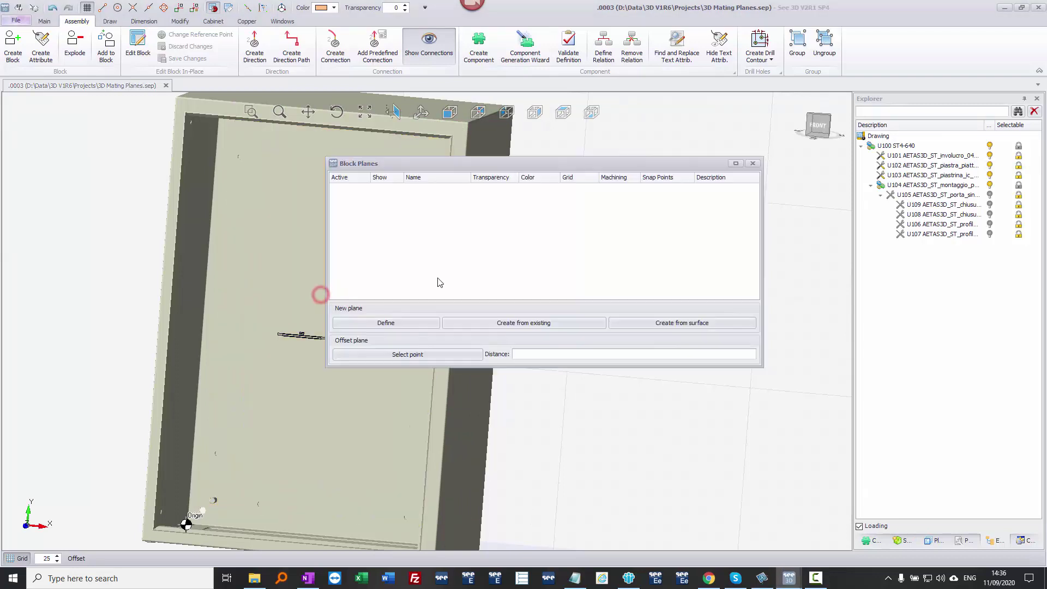
{"action": "left_click", "coordinate": [692, 324]}
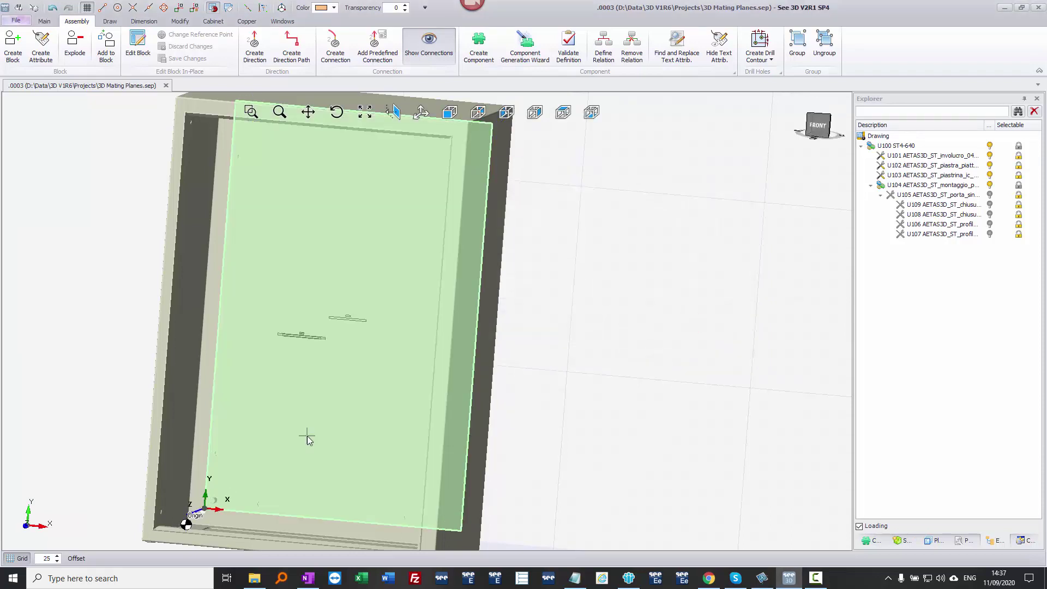
{"action": "left_click", "coordinate": [306, 436]}
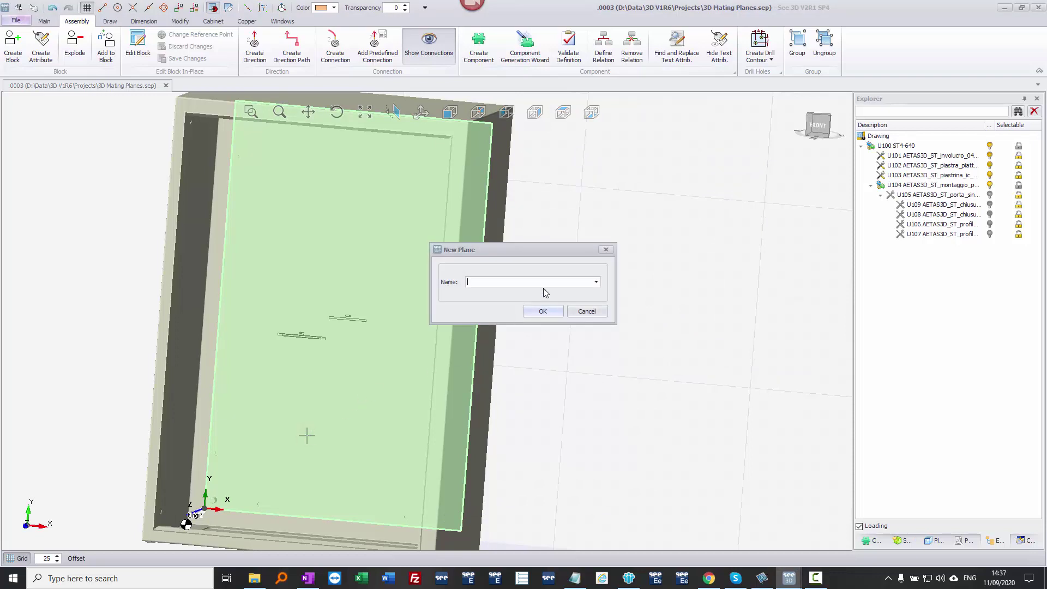
{"action": "type", "text": "+GearPlate"}
{"action": "left_click", "coordinate": [548, 312]}
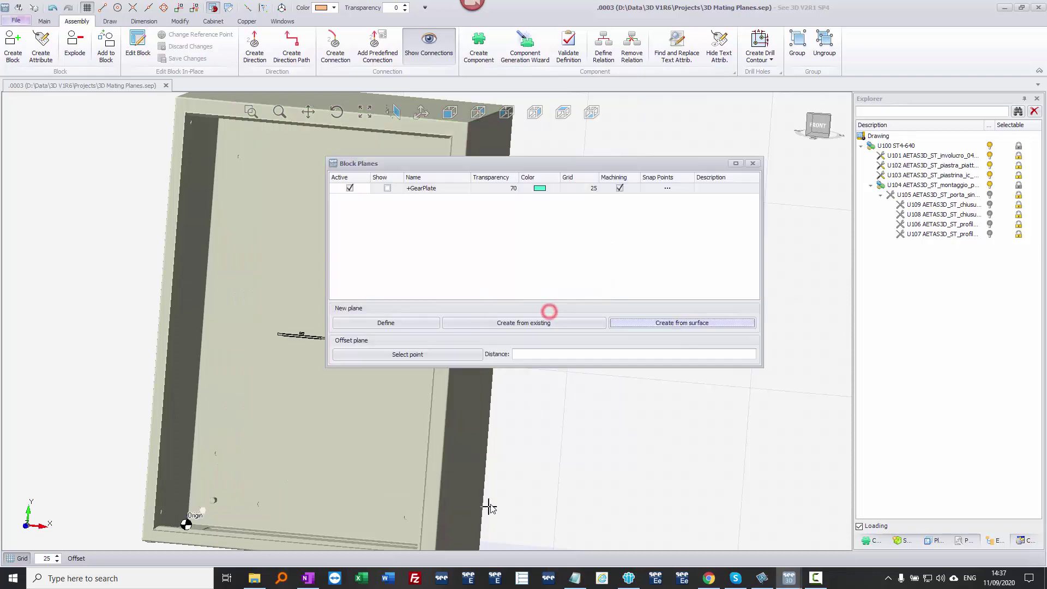
{"action": "left_click", "coordinate": [754, 165]}
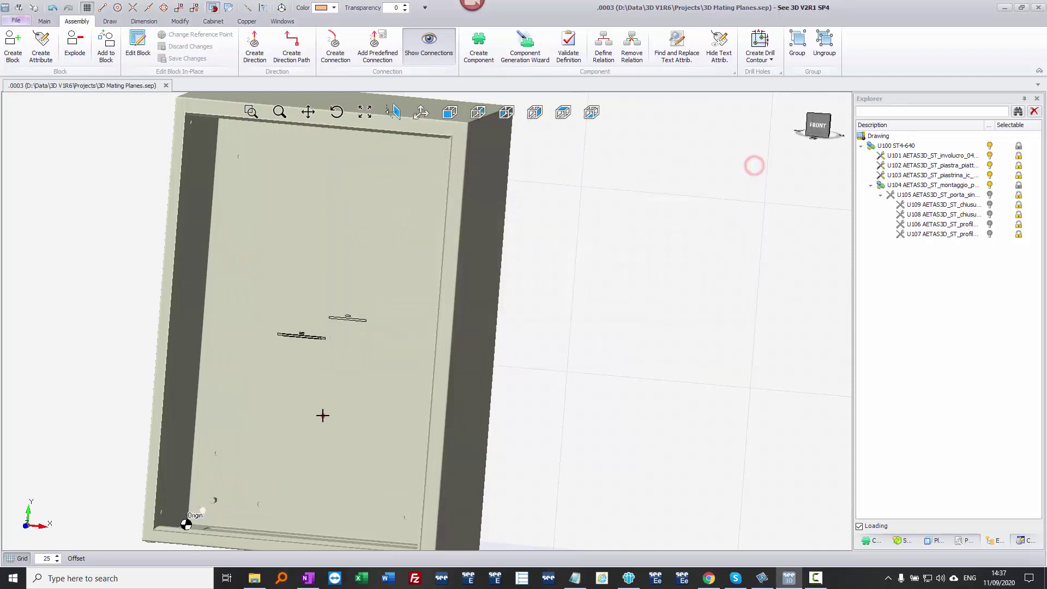
Try to assign a new color directly to the mounting plate.
{"action": "left_click_drag", "start_coordinate": [324, 416], "coordinate": [353, 352]}
{"action": "left_click", "coordinate": [241, 484]}
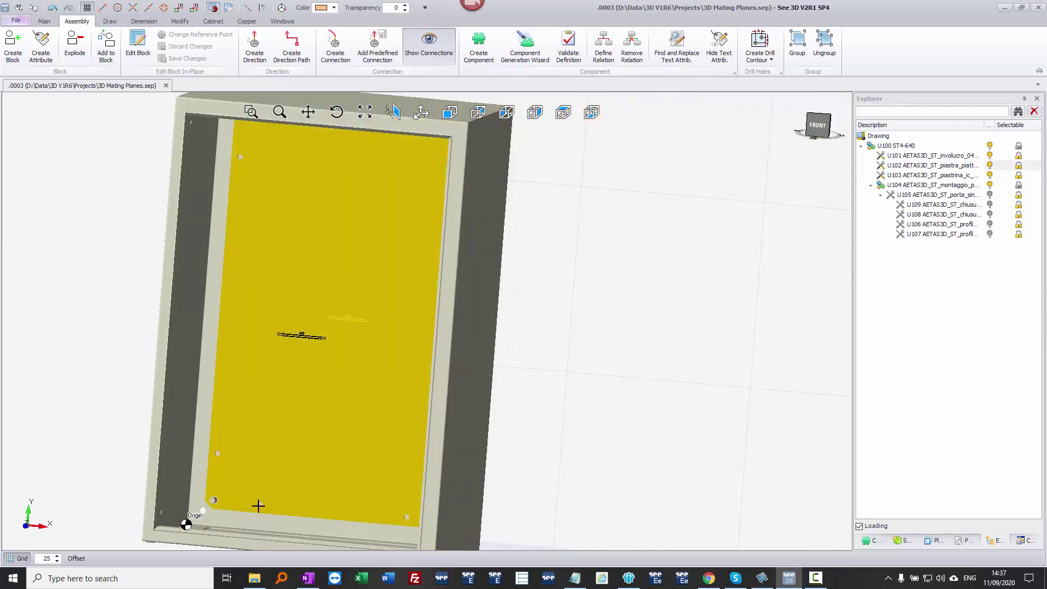
{"action": "middle_click_drag", "start_coordinate": [258, 506], "coordinate": [10, 395]}
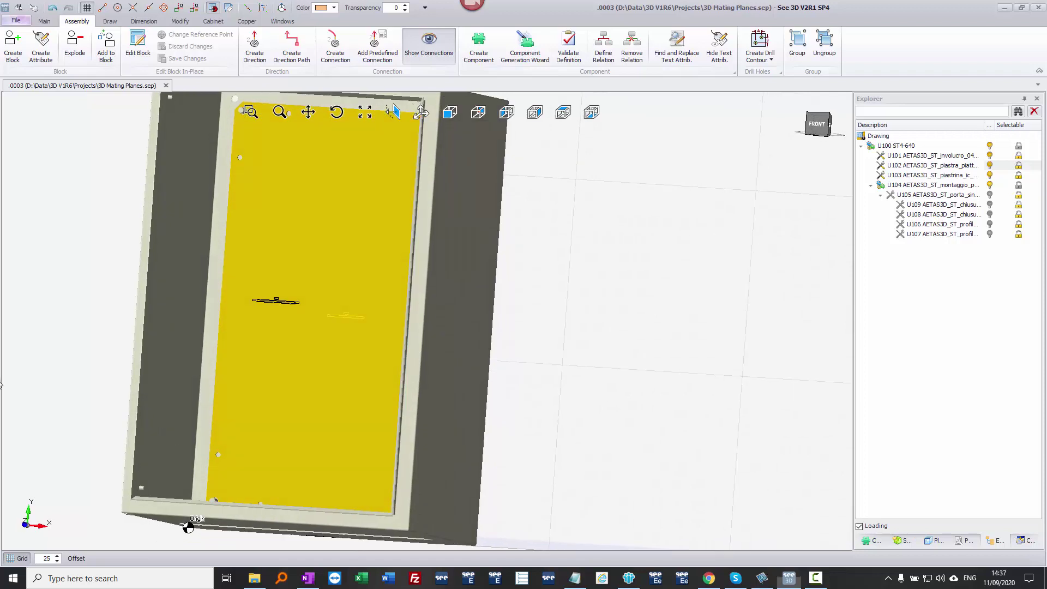
{"action": "left_click", "coordinate": [60, 345]}
{"action": "left_click", "coordinate": [237, 343]}
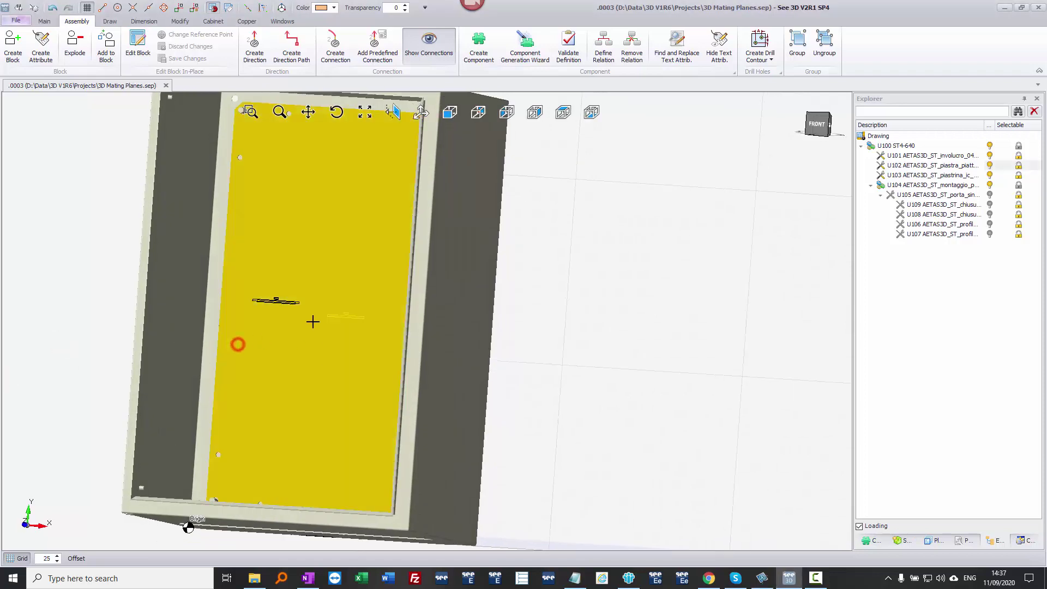
{"action": "left_click", "coordinate": [330, 12]}
{"action": "left_click", "coordinate": [347, 31]}
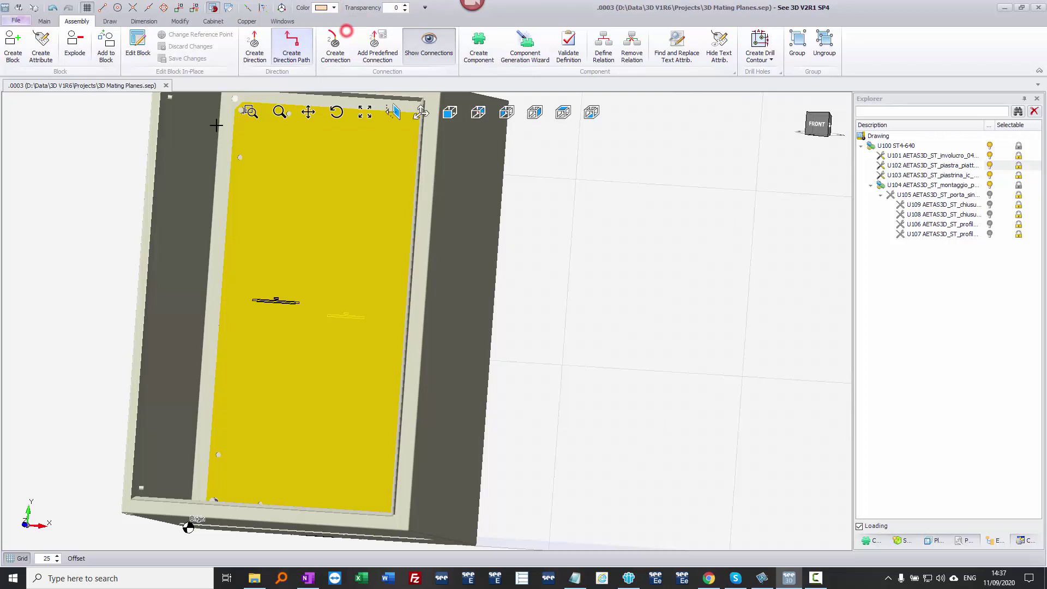
{"action": "left_click", "coordinate": [118, 196]}
{"action": "left_click", "coordinate": [267, 234]}
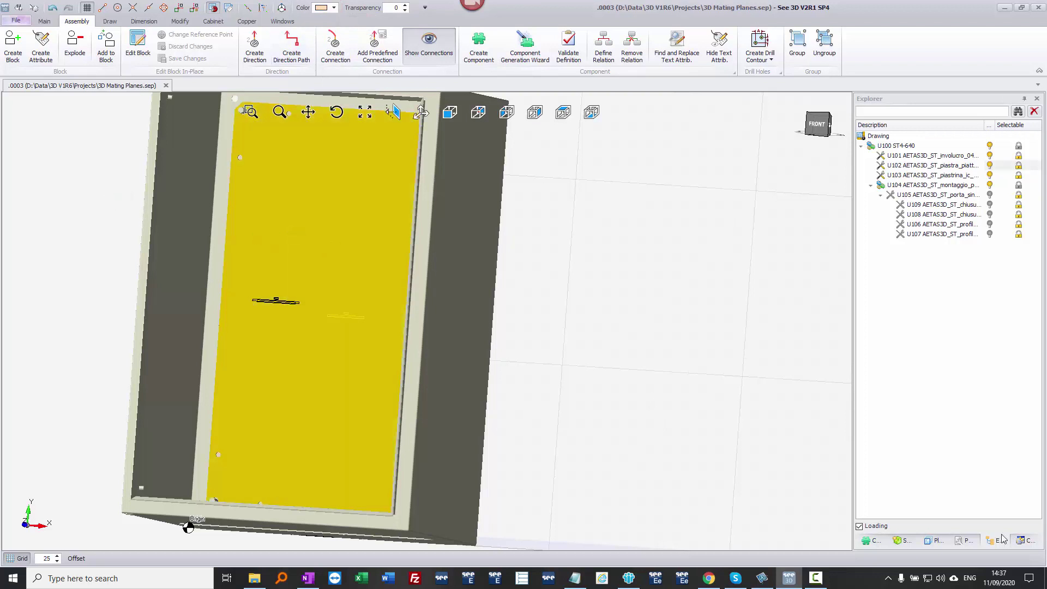
Run the command that sets color by parent on the selected mounting plate.
{"action": "left_click", "coordinate": [1025, 541]}
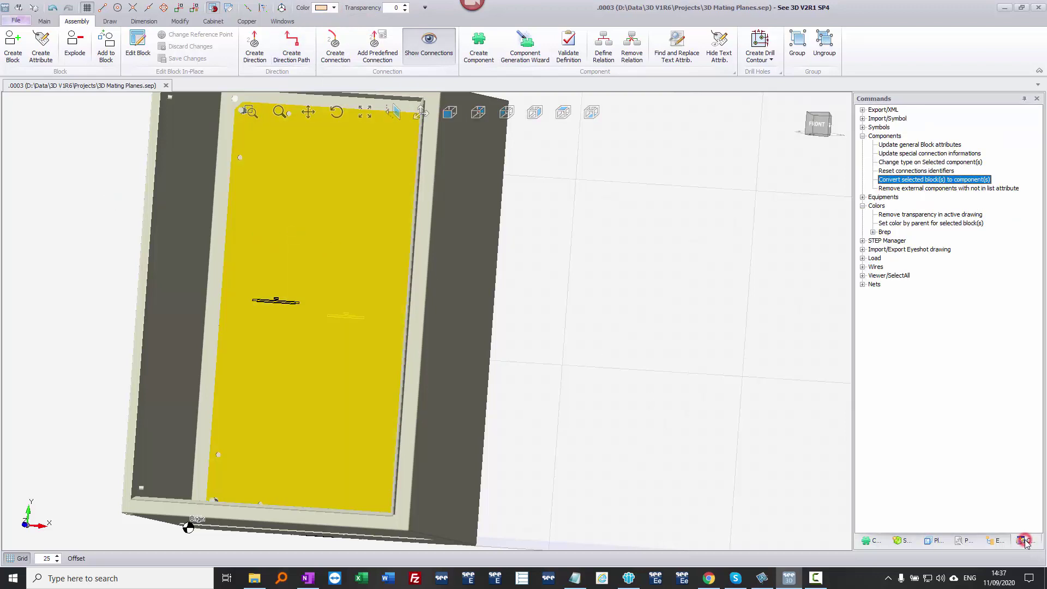
{"action": "left_click", "coordinate": [874, 206]}
{"action": "left_click", "coordinate": [916, 224]}
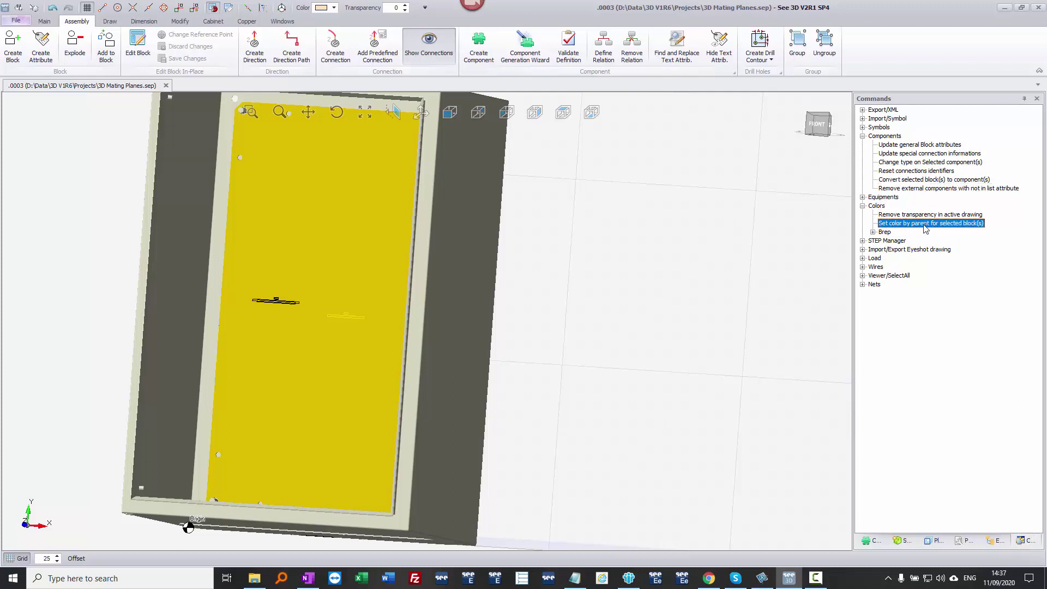
{"action": "double_click", "coordinate": [926, 228]}
Color the mounting plate light orange (#FFFFC080) and deselect it.
{"action": "left_click", "coordinate": [323, 259]}
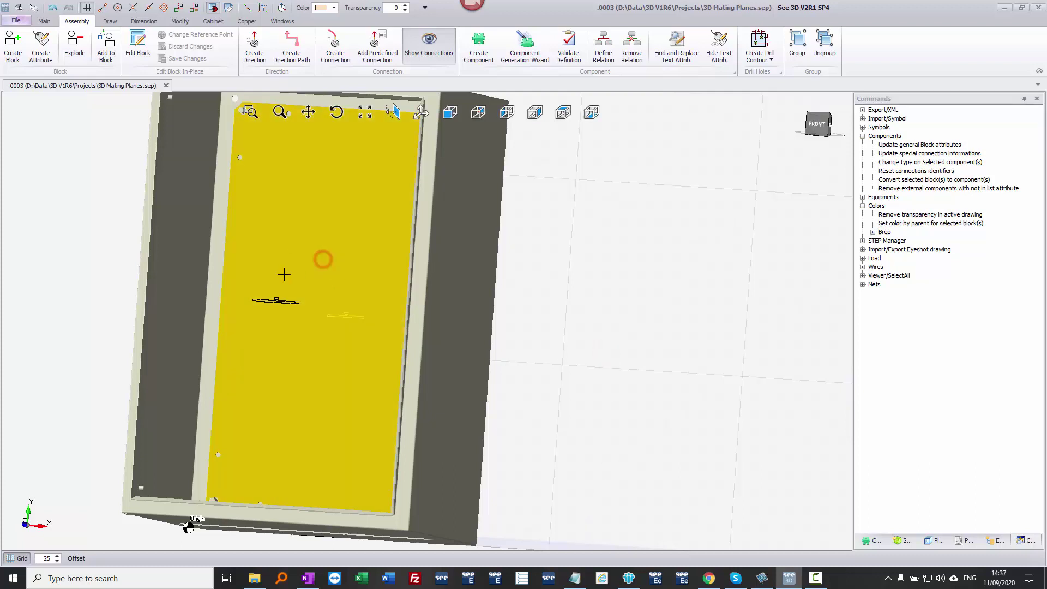
{"action": "left_click", "coordinate": [334, 9]}
{"action": "left_click", "coordinate": [342, 41]}
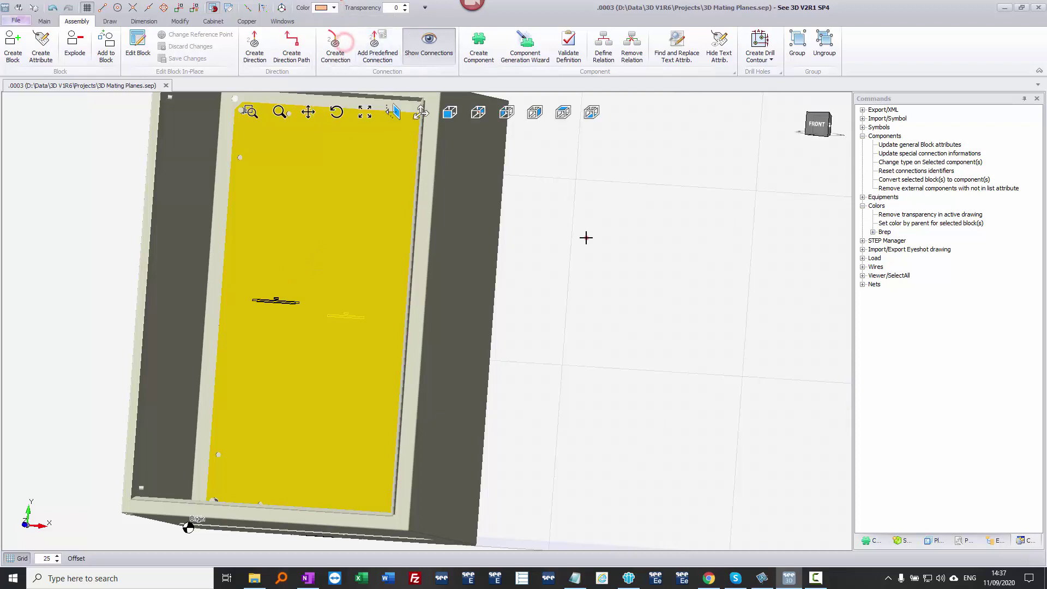
{"action": "left_click", "coordinate": [586, 237]}
{"action": "mouse_move", "coordinate": [587, 238]}
{"action": "middle_mouse_down"}
{"action": "mouse_move", "coordinate": [320, 347]}
{"action": "mouse_move", "coordinate": [323, 367]}
{"action": "mouse_move", "coordinate": [357, 293]}
{"action": "mouse_move", "coordinate": [335, 330]}
{"action": "middle_mouse_up"}
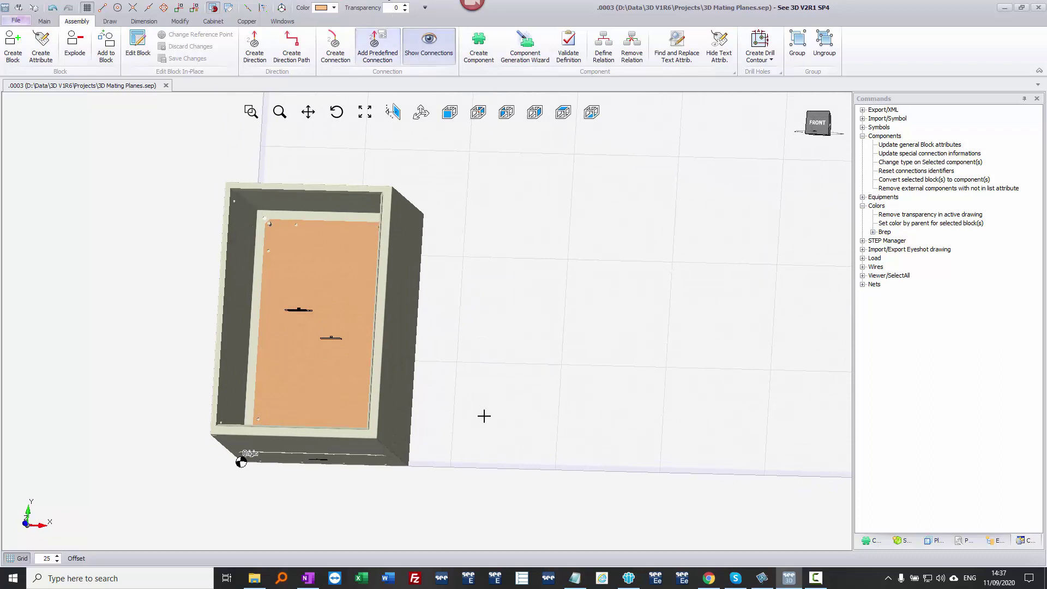
{"action": "scroll", "coordinate": [326, 341], "scroll_direction": "up", "scroll_amount": 2}
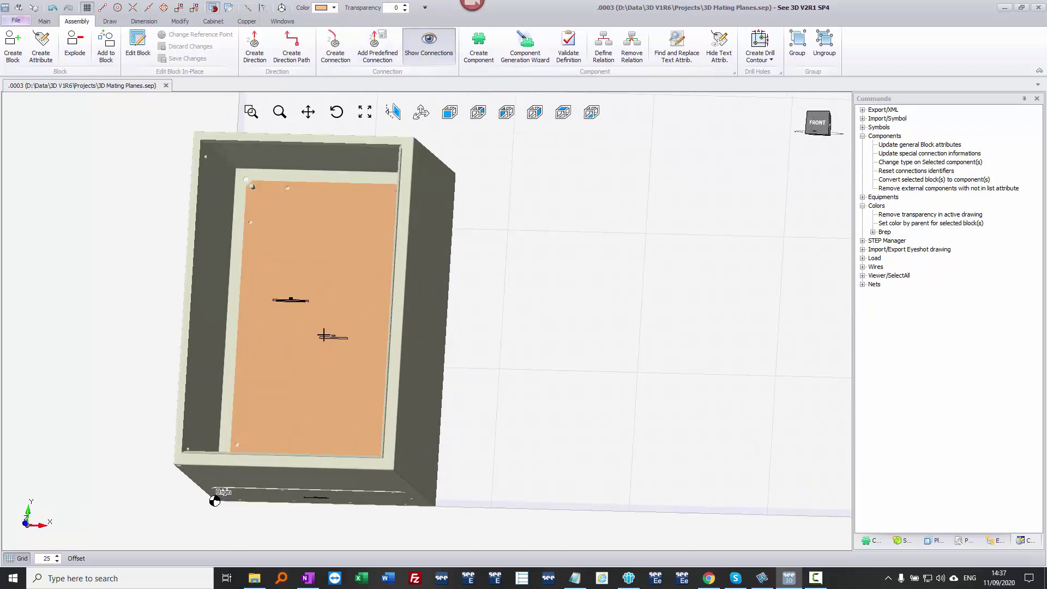
Inspect the attributes and dimensions of the mounting plate in its properties.
{"action": "left_click", "coordinate": [994, 540]}
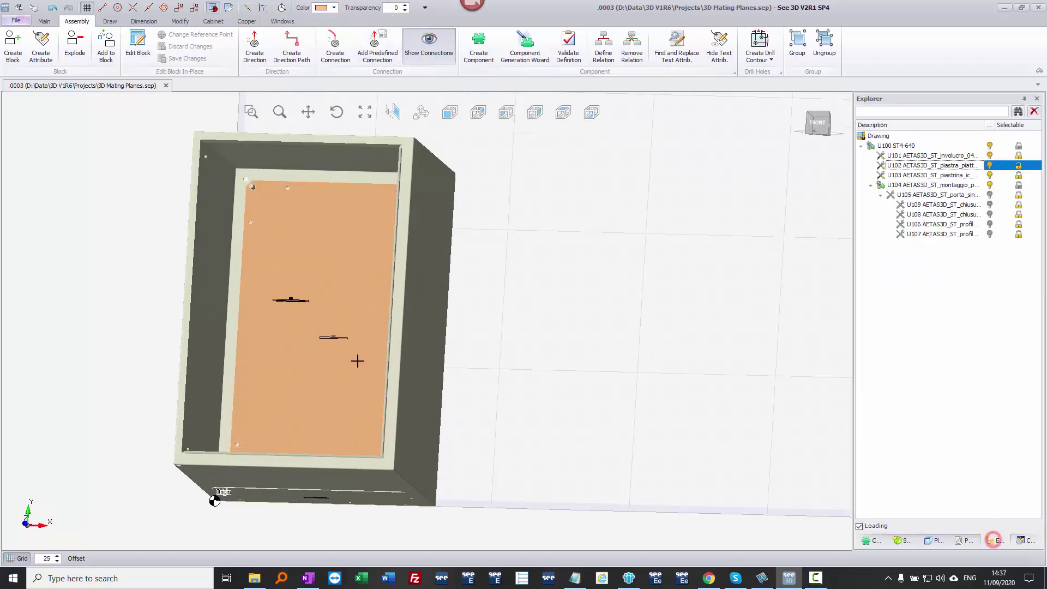
{"action": "left_click", "coordinate": [291, 306]}
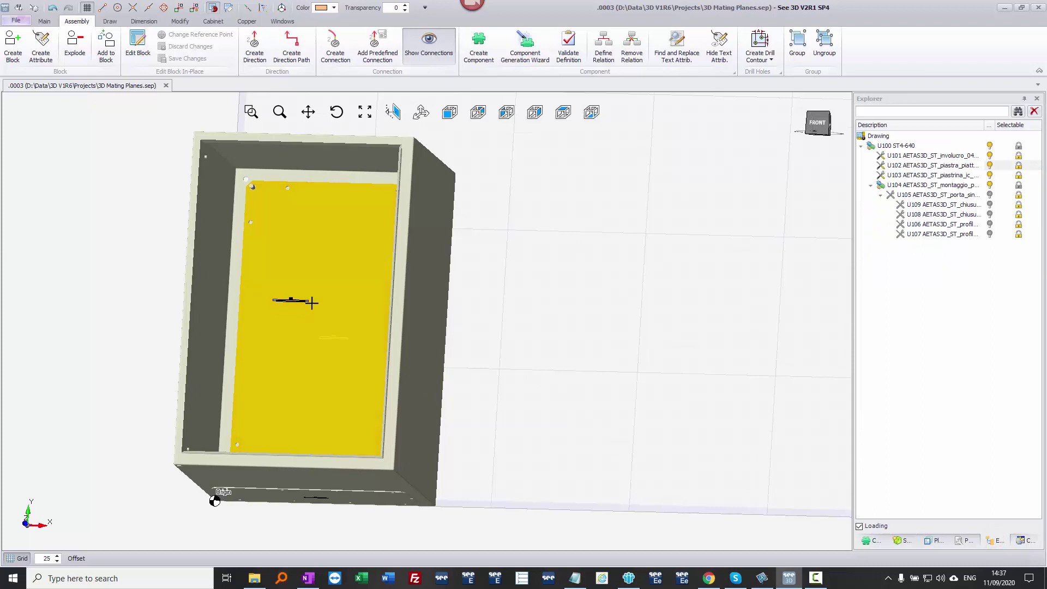
{"action": "left_click", "coordinate": [961, 543]}
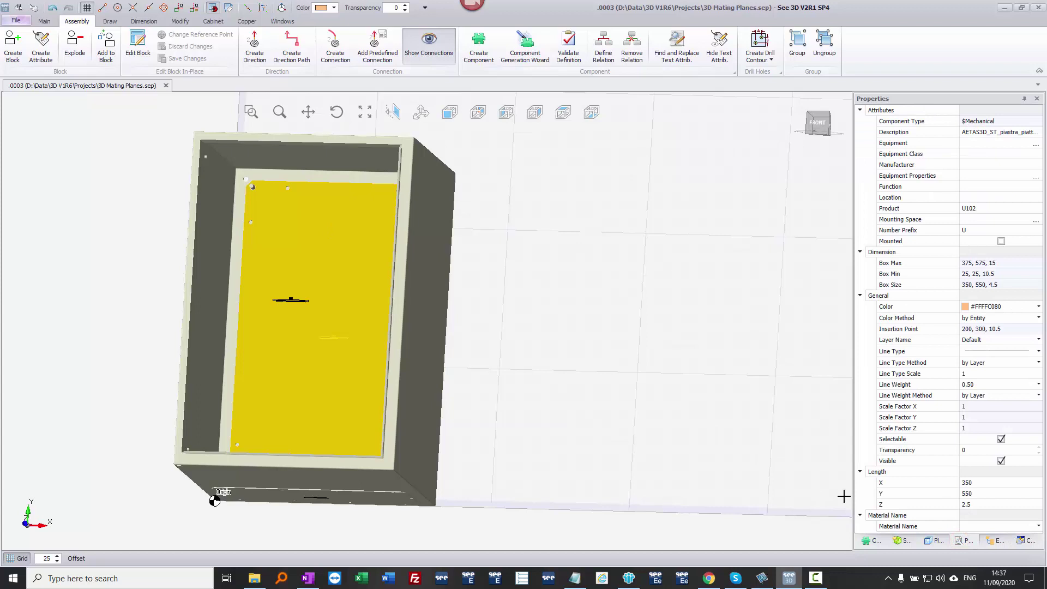
{"action": "middle_click_drag", "start_coordinate": [321, 382], "coordinate": [268, 321]}
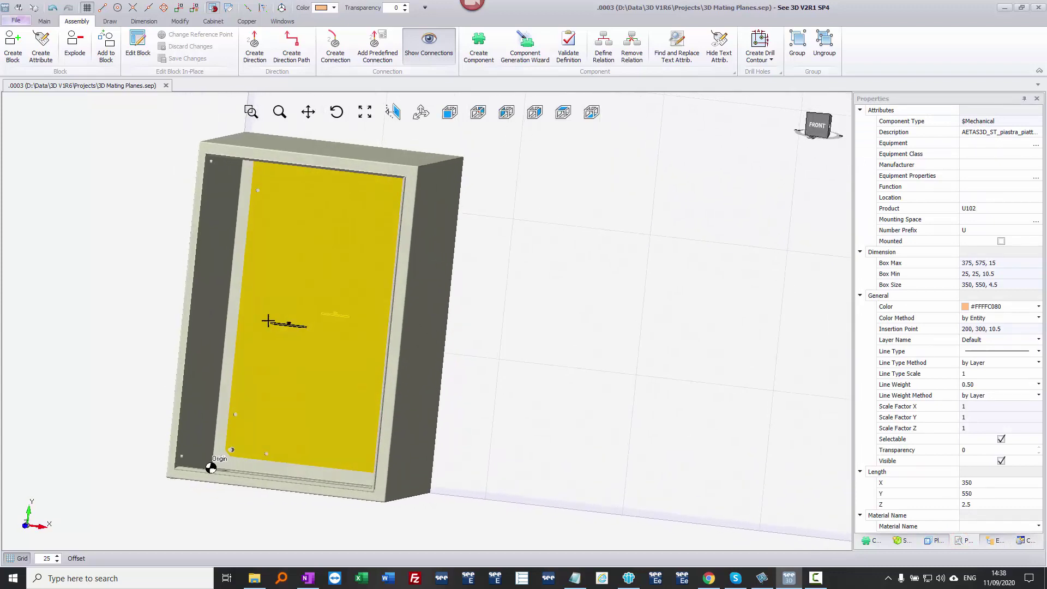
Try to create a cabinet mounting plate from the surface of the existing plate.
{"action": "left_click", "coordinate": [213, 21]}
{"action": "left_click", "coordinate": [134, 48]}
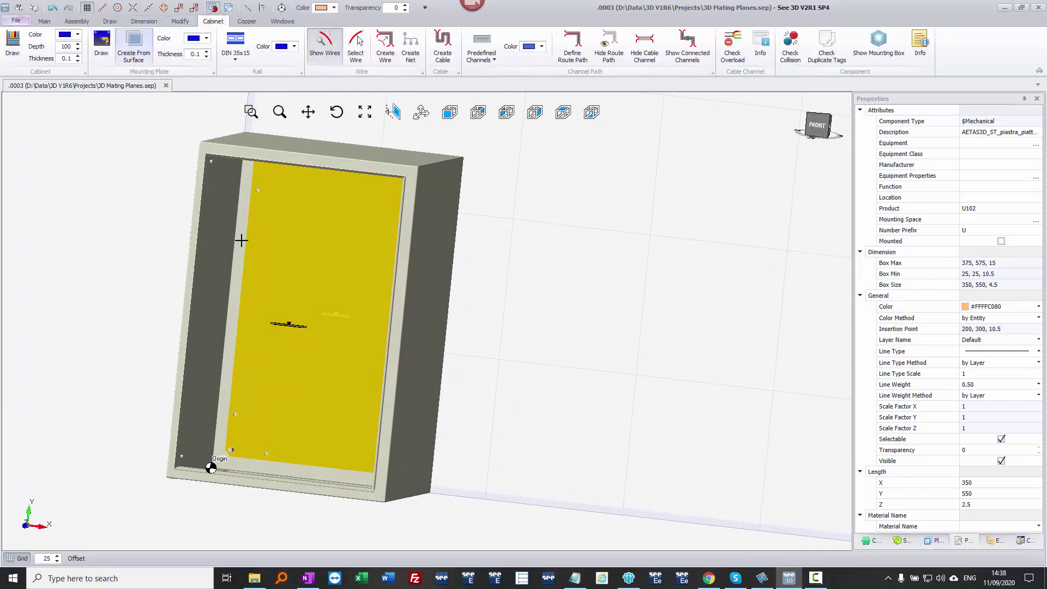
{"action": "left_click", "coordinate": [289, 252]}
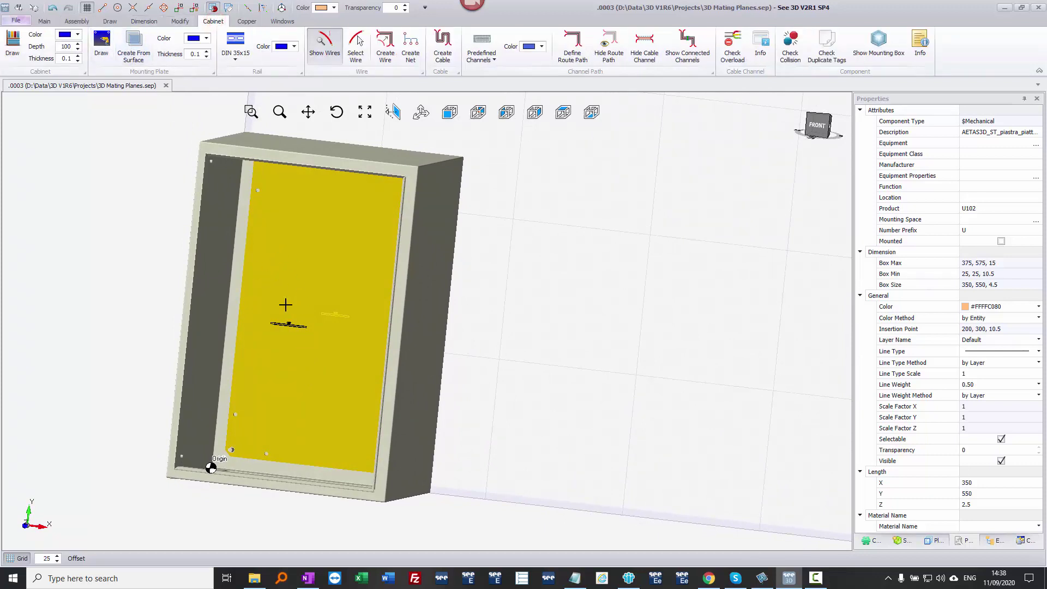
Add a machining definition named GearPlate to the enclosure's mounting plate.
{"action": "middle_click_drag", "start_coordinate": [288, 322], "coordinate": [305, 334]}
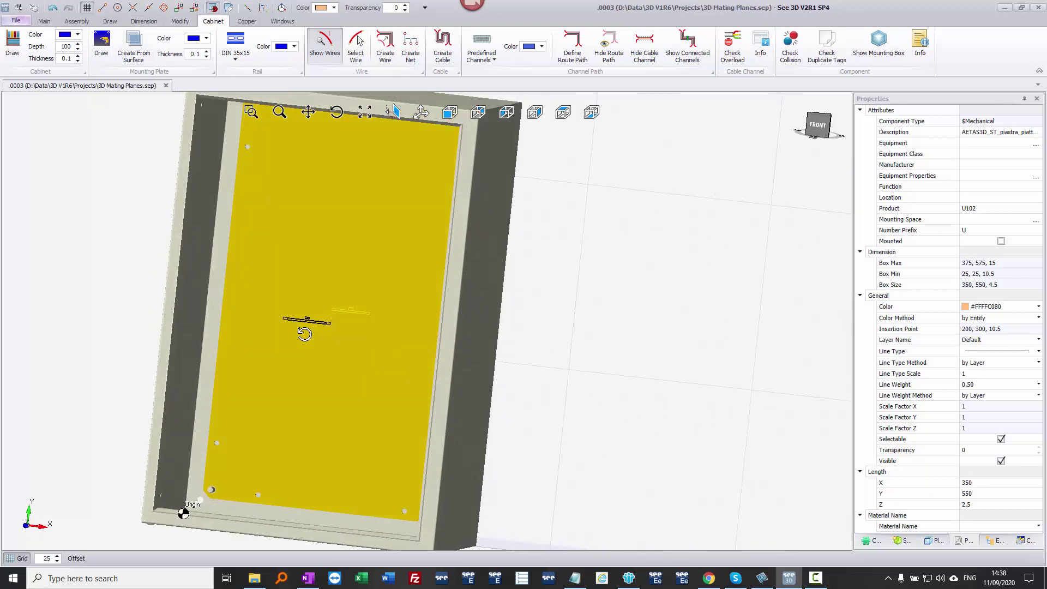
{"action": "right_click", "coordinate": [308, 267]}
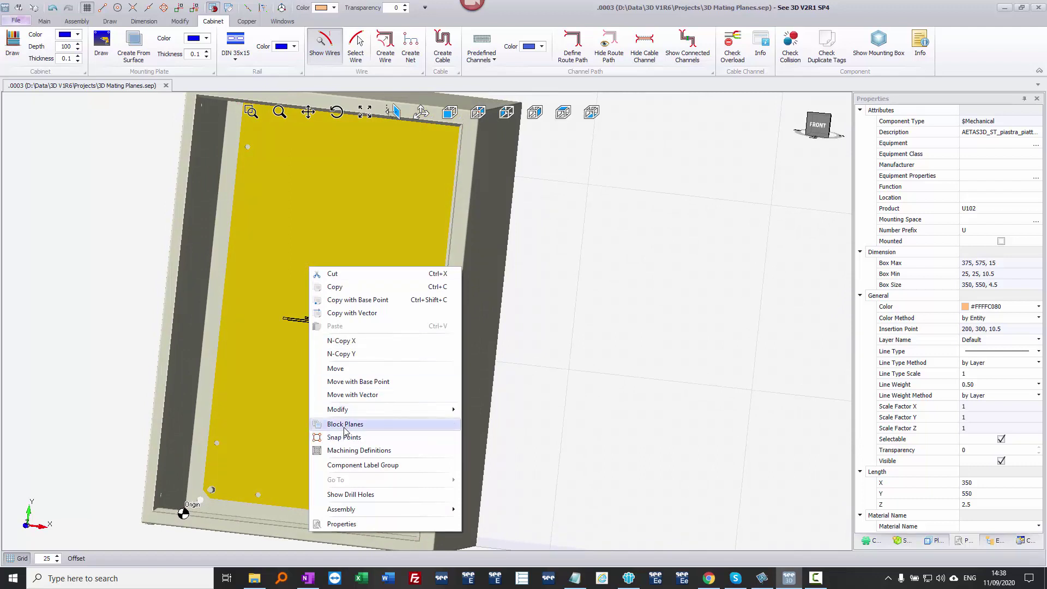
{"action": "left_click", "coordinate": [353, 450]}
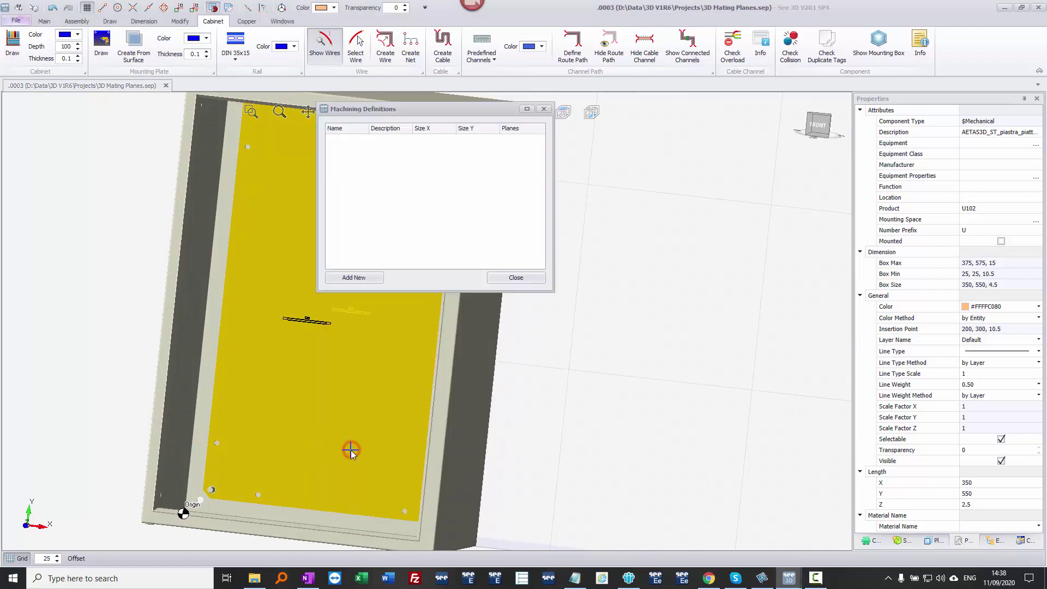
{"action": "left_click", "coordinate": [359, 278]}
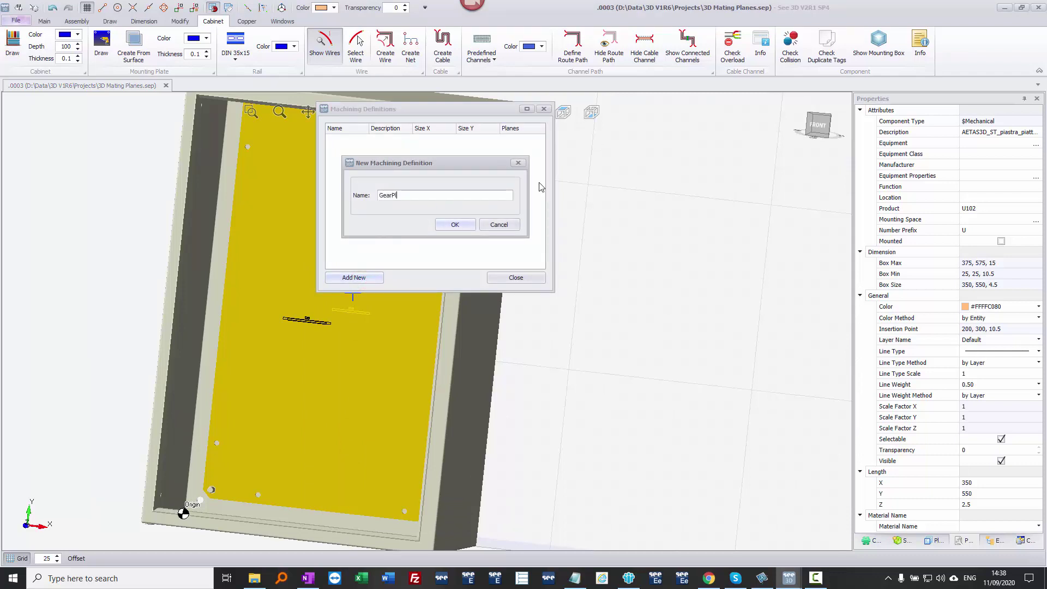
{"action": "left_click", "coordinate": [456, 224]}
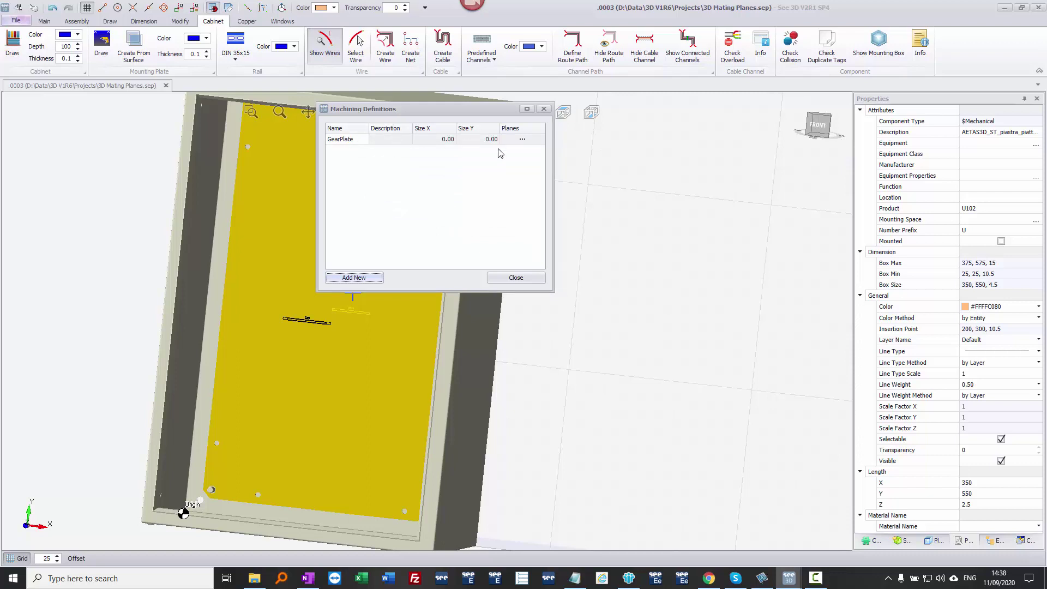
Create the plane -FlushMounting from the mounting plate's front surface in the GearPlate definition and finish the definition.
{"action": "left_click", "coordinate": [525, 140]}
{"action": "left_click", "coordinate": [524, 140]}
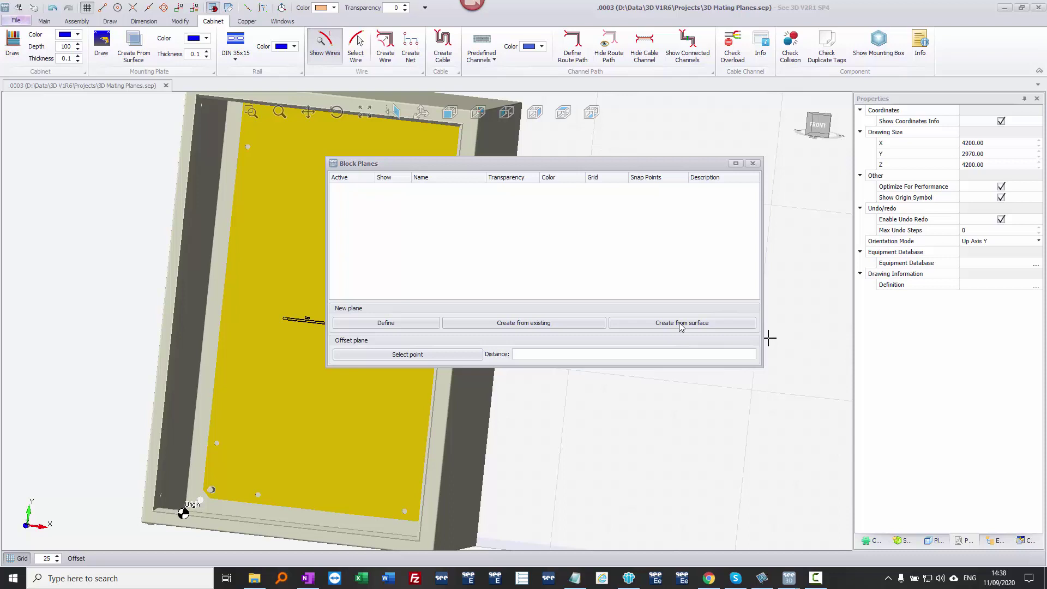
{"action": "left_click", "coordinate": [691, 326]}
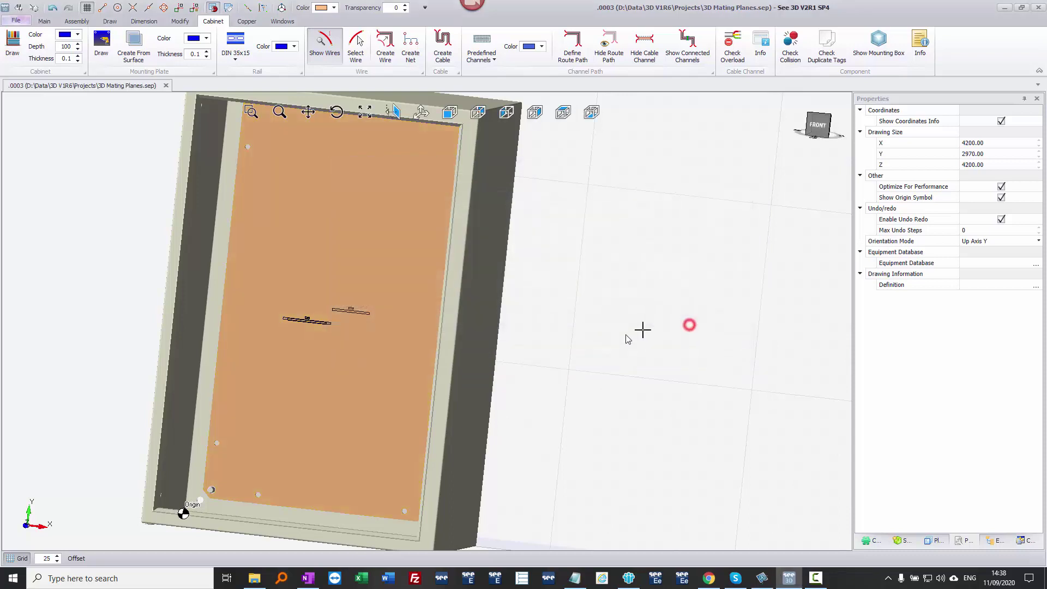
{"action": "left_click", "coordinate": [273, 419]}
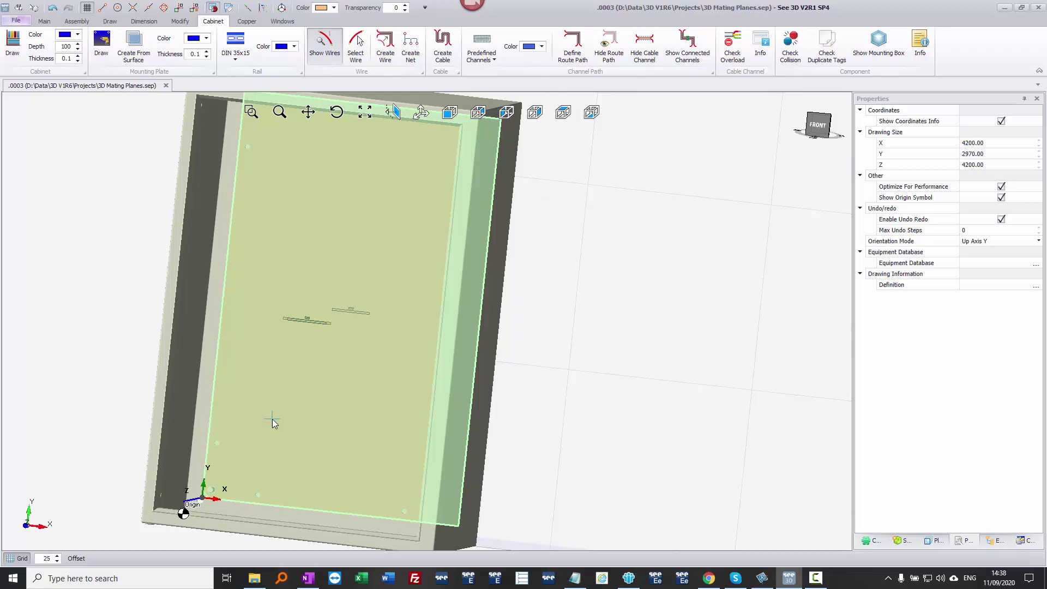
{"action": "left_click", "coordinate": [272, 419]}
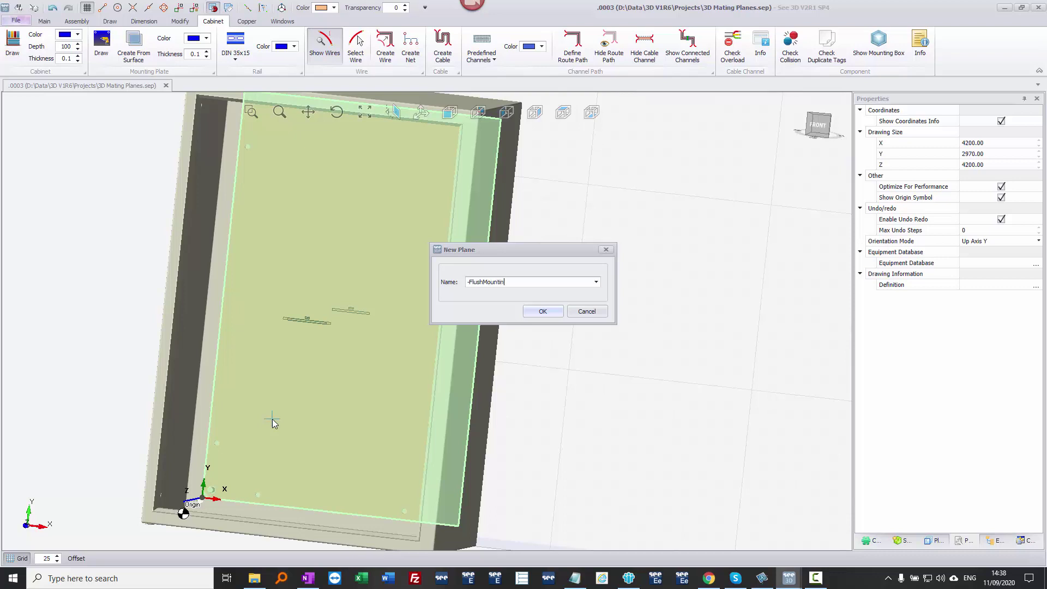
{"action": "left_click", "coordinate": [541, 312]}
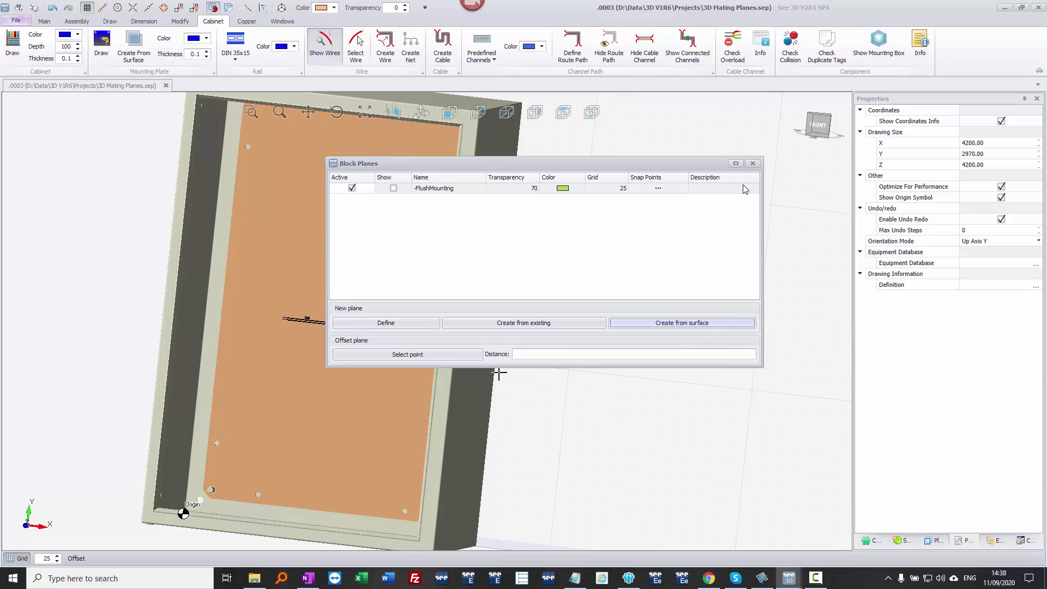
{"action": "left_click", "coordinate": [753, 164]}
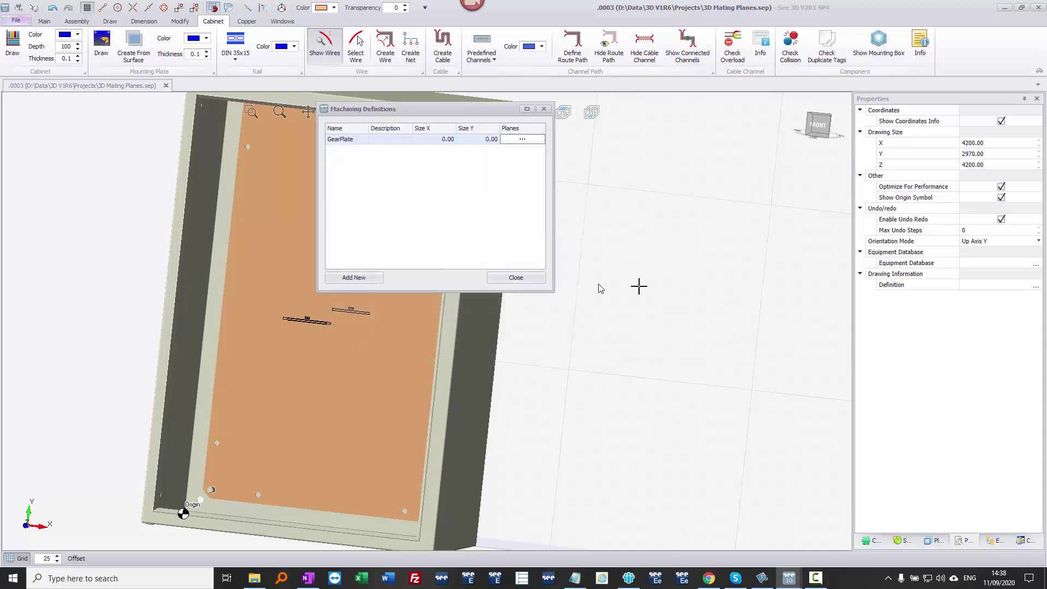
{"action": "left_click", "coordinate": [537, 275]}
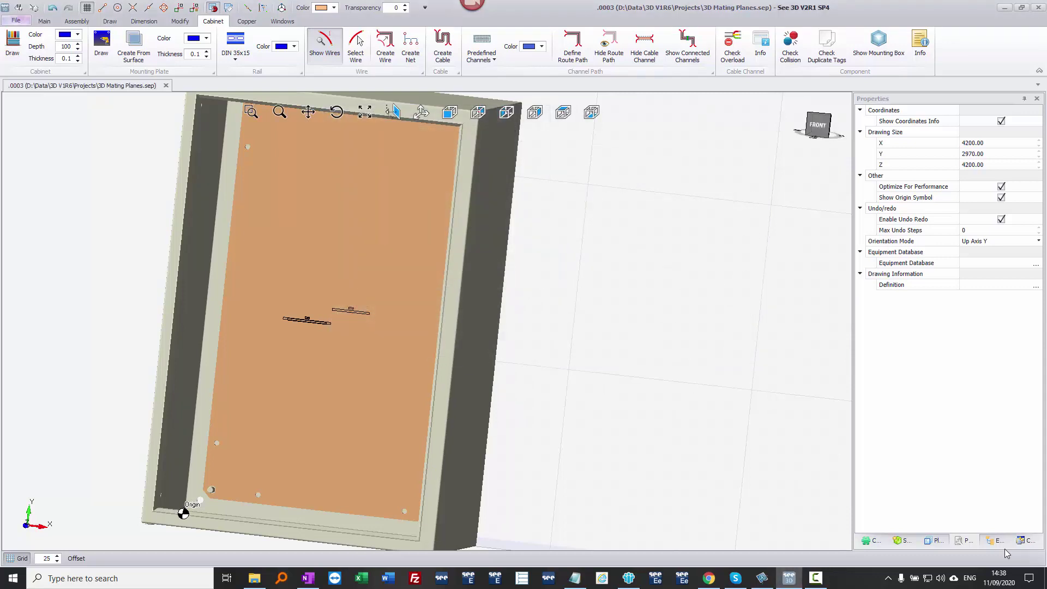
Set the -FlushMounting plane under the mounting plate's GearPlate definition as the working plane.
{"action": "left_click", "coordinate": [994, 541]}
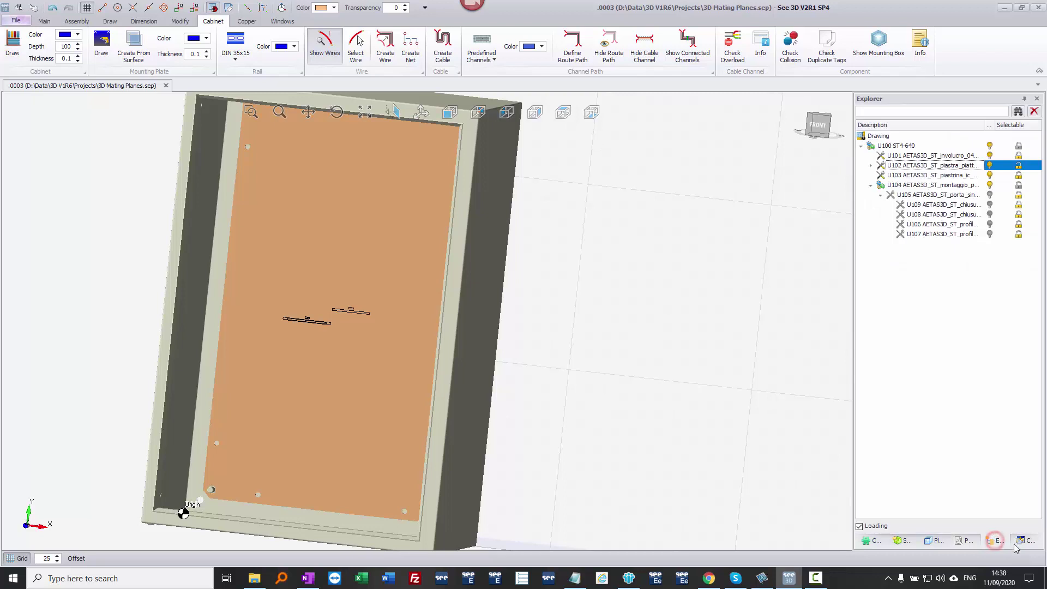
{"action": "left_click", "coordinate": [872, 166]}
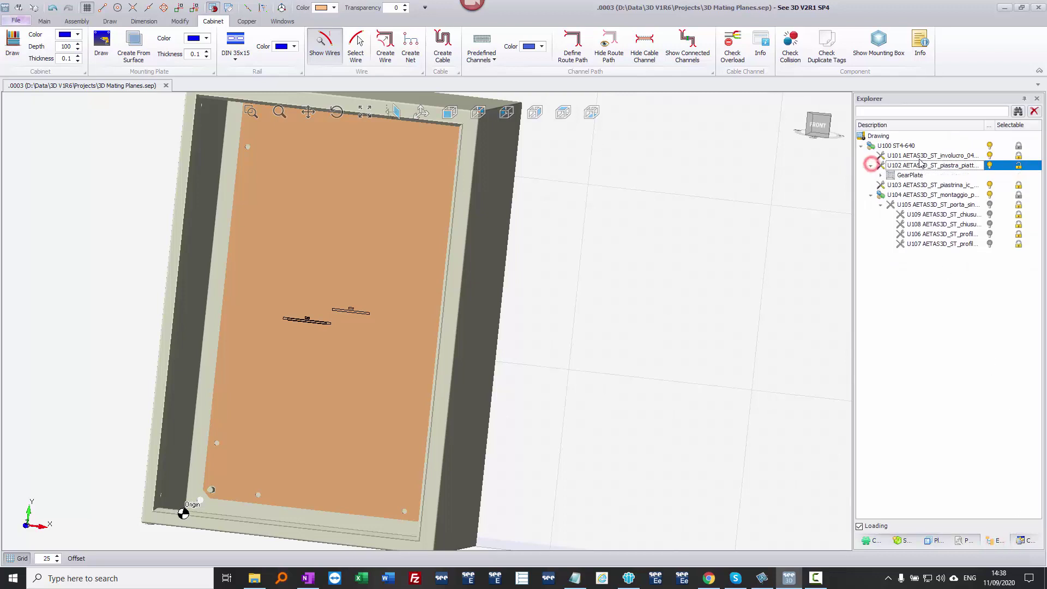
{"action": "left_click", "coordinate": [880, 175]}
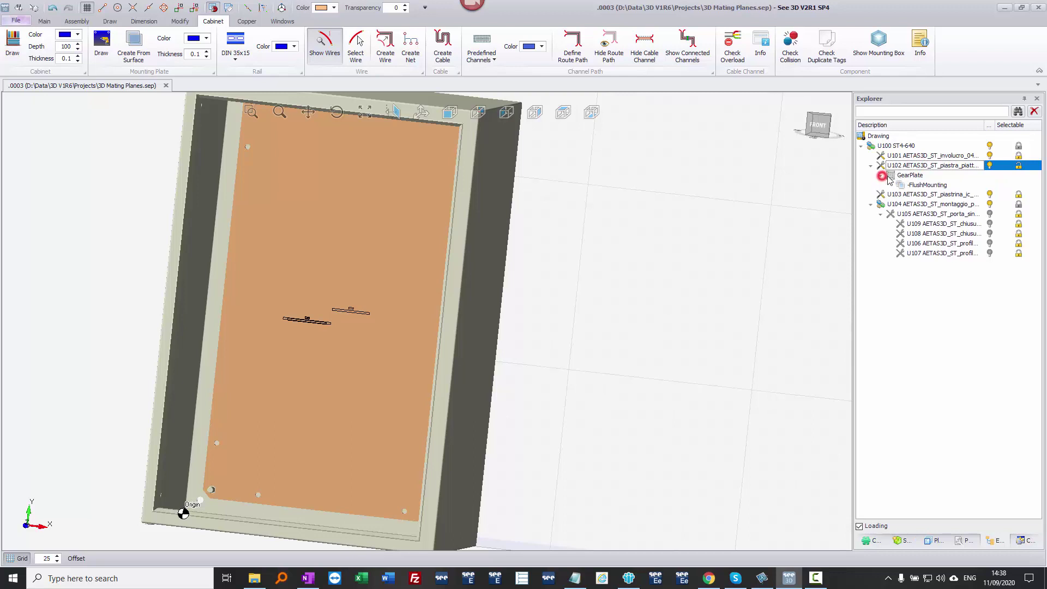
{"action": "left_click", "coordinate": [923, 185]}
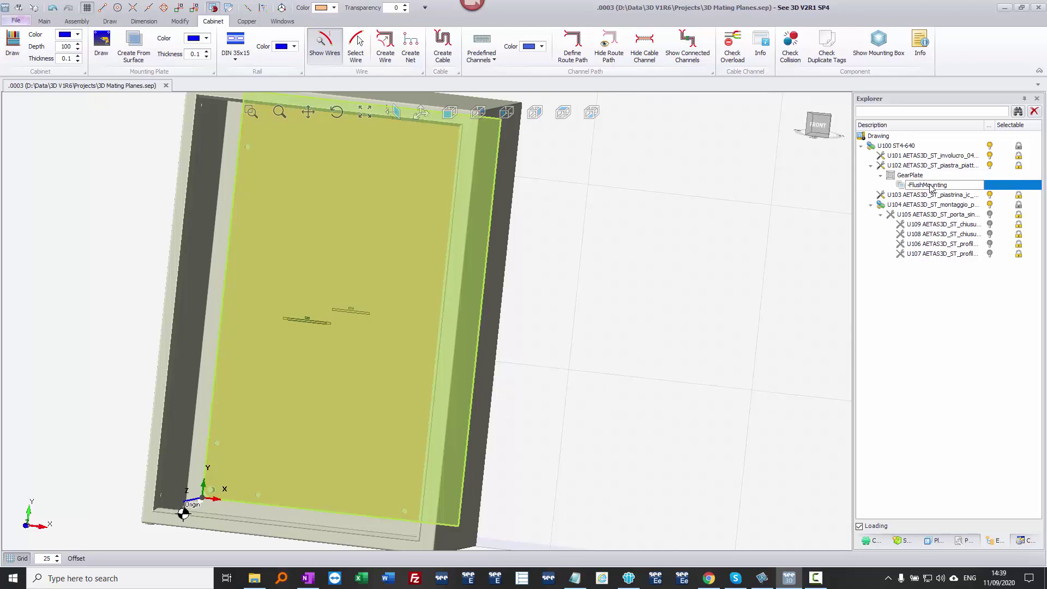
{"action": "right_click", "coordinate": [930, 187]}
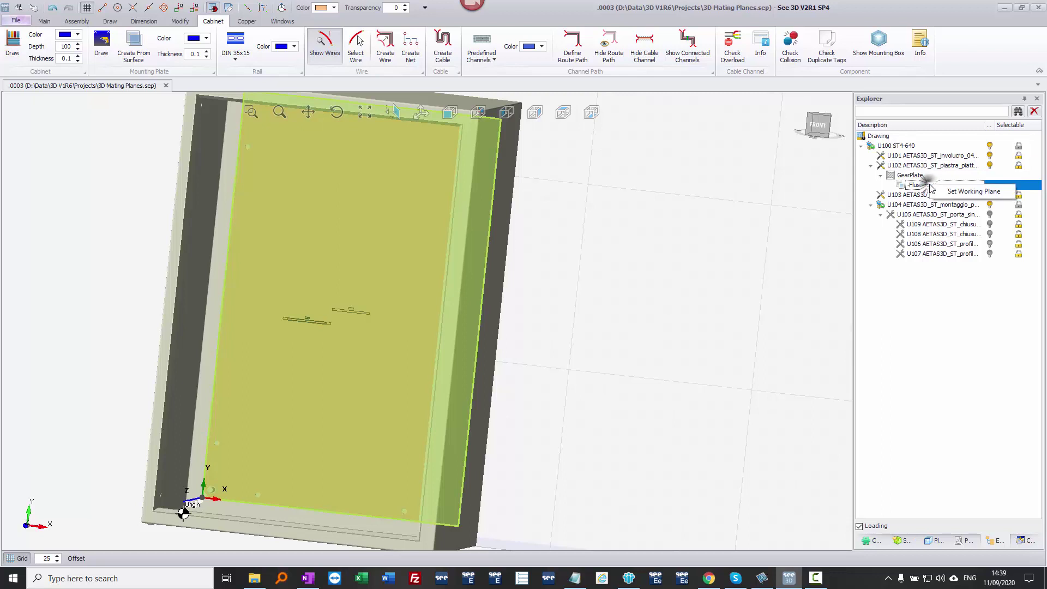
{"action": "left_click", "coordinate": [969, 192]}
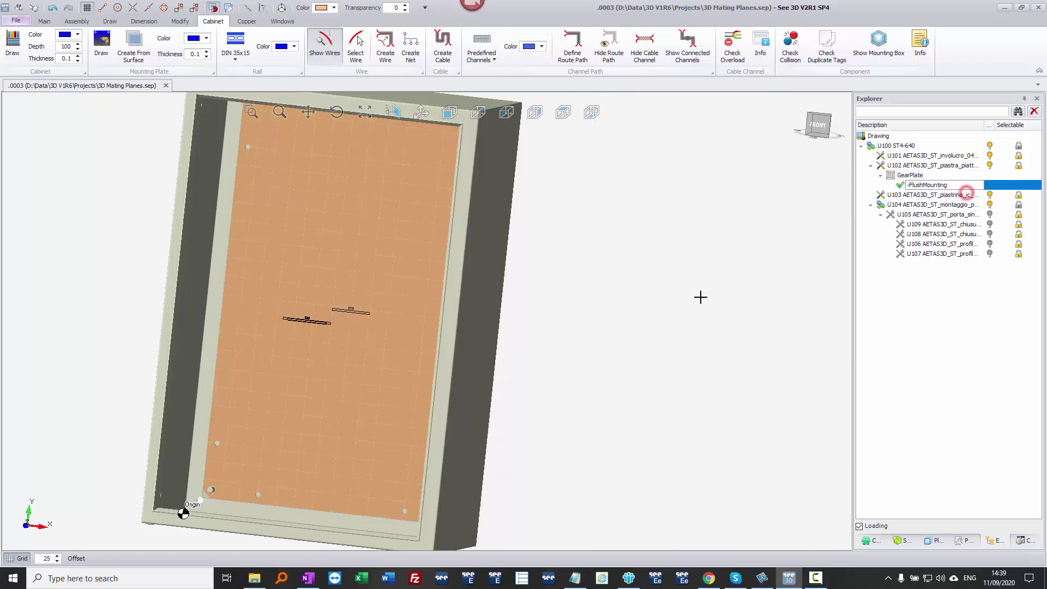
Draw a horizontal DIN 35x15 rail 225 mm long across the upper part of the mounting plate.
{"action": "left_click", "coordinate": [244, 46]}
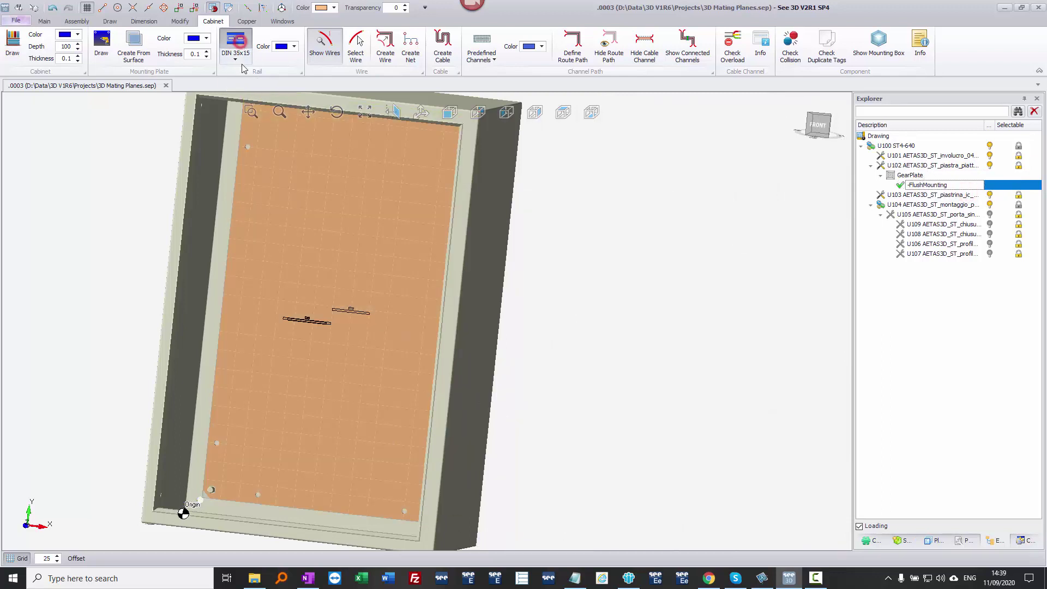
{"action": "left_click", "coordinate": [270, 190]}
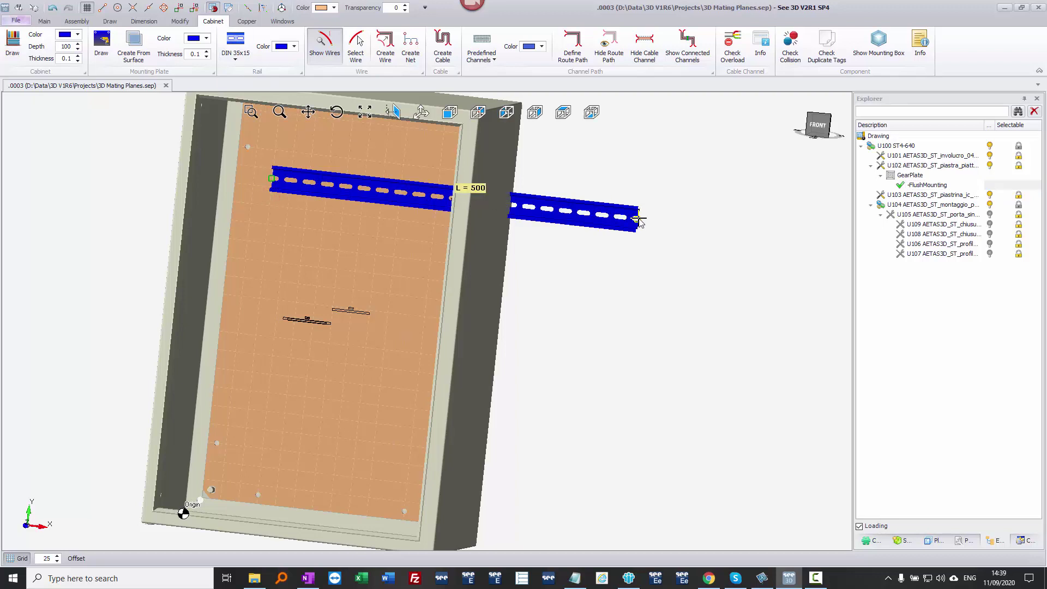
{"action": "left_click", "coordinate": [395, 232]}
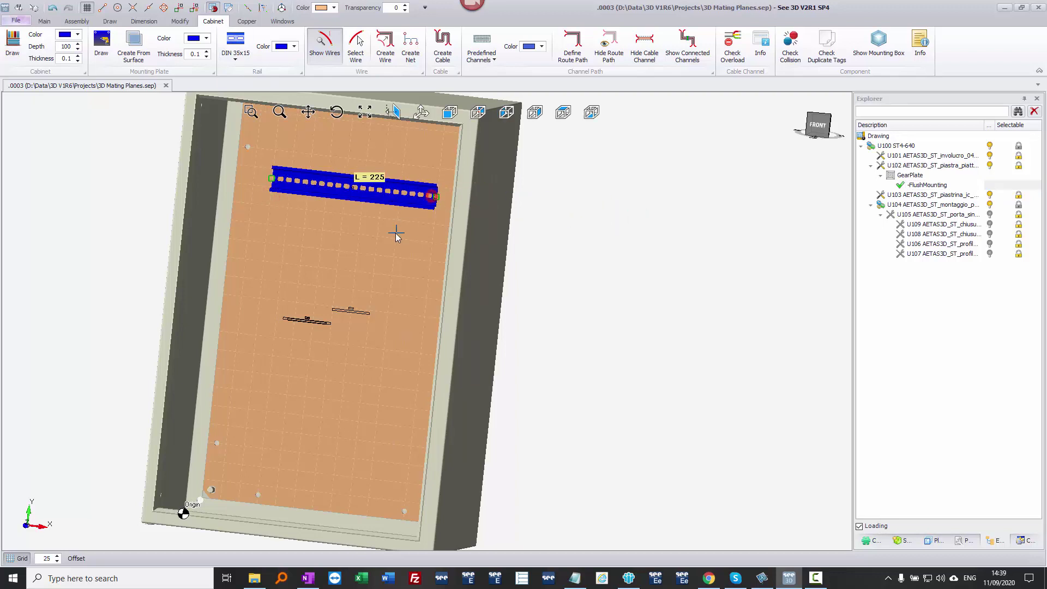
{"action": "right_click", "coordinate": [361, 265]}
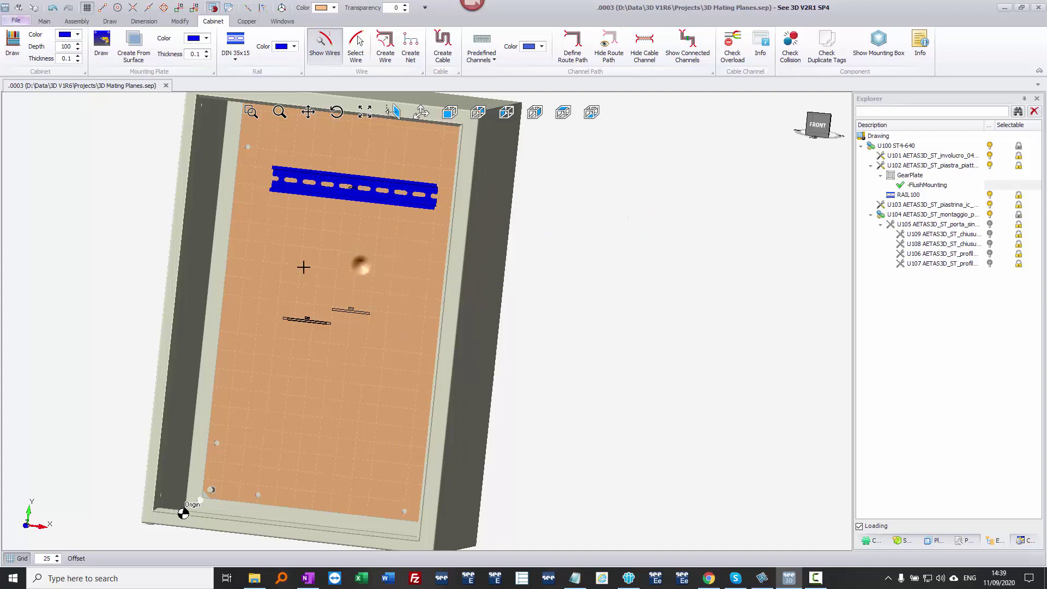
Show the drill holes on the mounting plate and deselect it.
{"action": "right_click", "coordinate": [339, 299]}
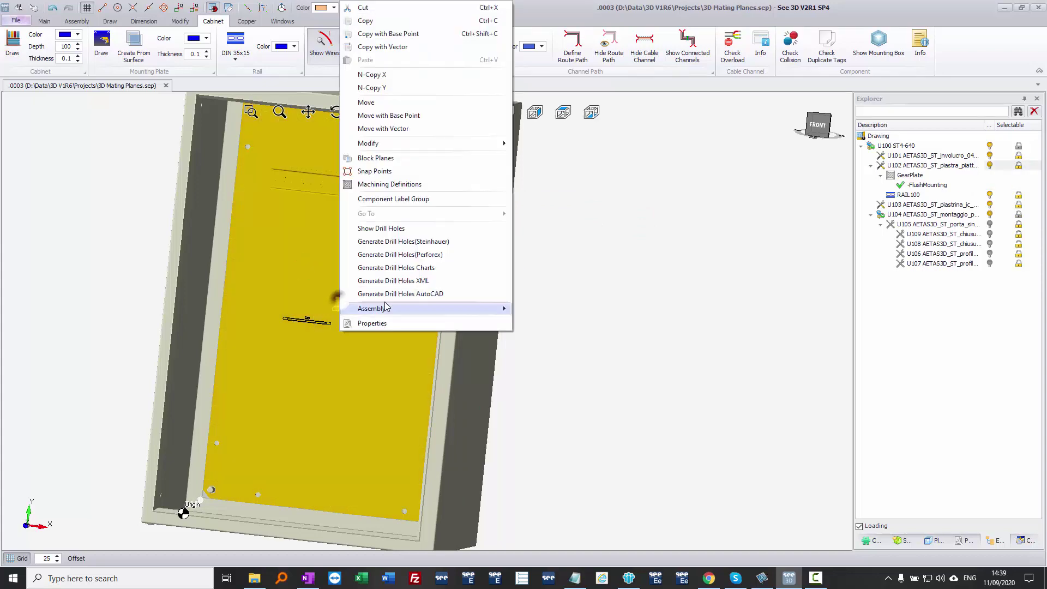
{"action": "left_click", "coordinate": [399, 228]}
{"action": "scroll", "coordinate": [322, 187], "scroll_direction": "up", "scroll_amount": 5}
{"action": "left_click", "coordinate": [318, 386]}
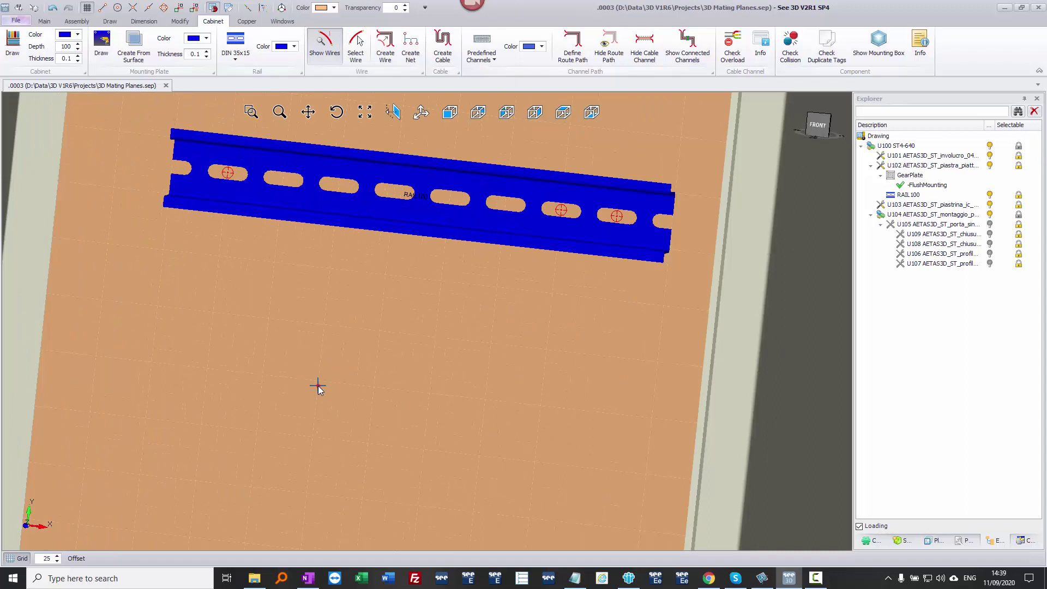
Generate the mounting plate's drill holes preview, examine the rail holes, and close it without saving.
{"action": "right_click", "coordinate": [322, 391]}
{"action": "left_click", "coordinate": [398, 318]}
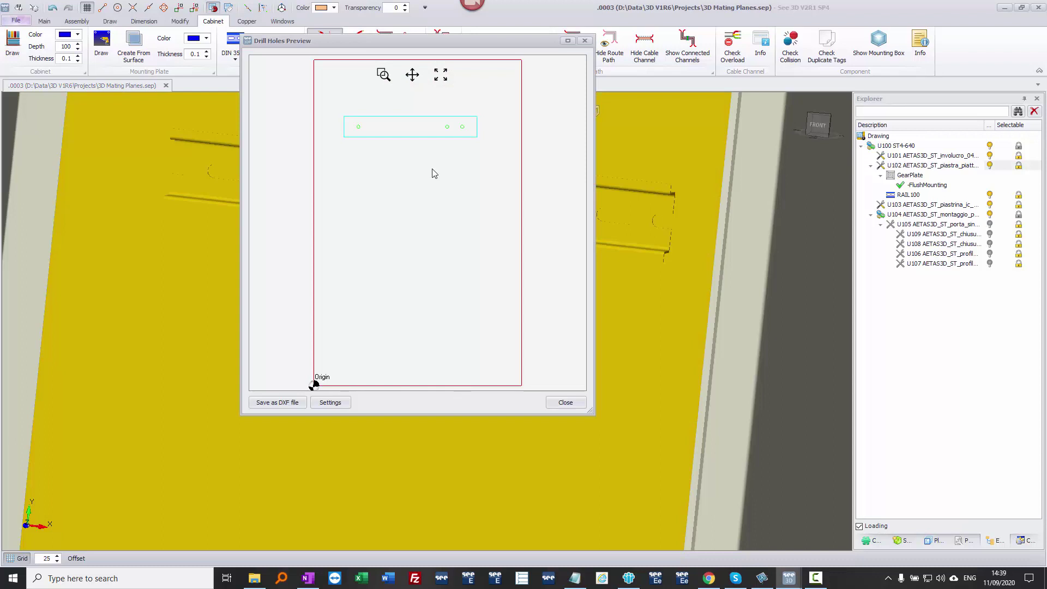
{"action": "scroll", "coordinate": [403, 134], "scroll_direction": "up", "scroll_amount": 3}
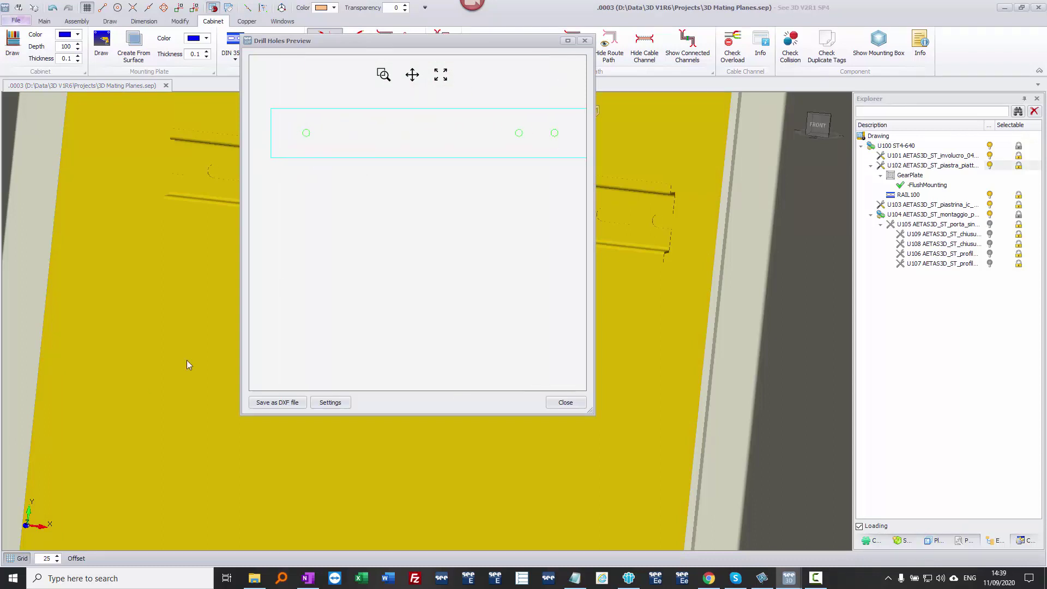
{"action": "left_click", "coordinate": [585, 41]}
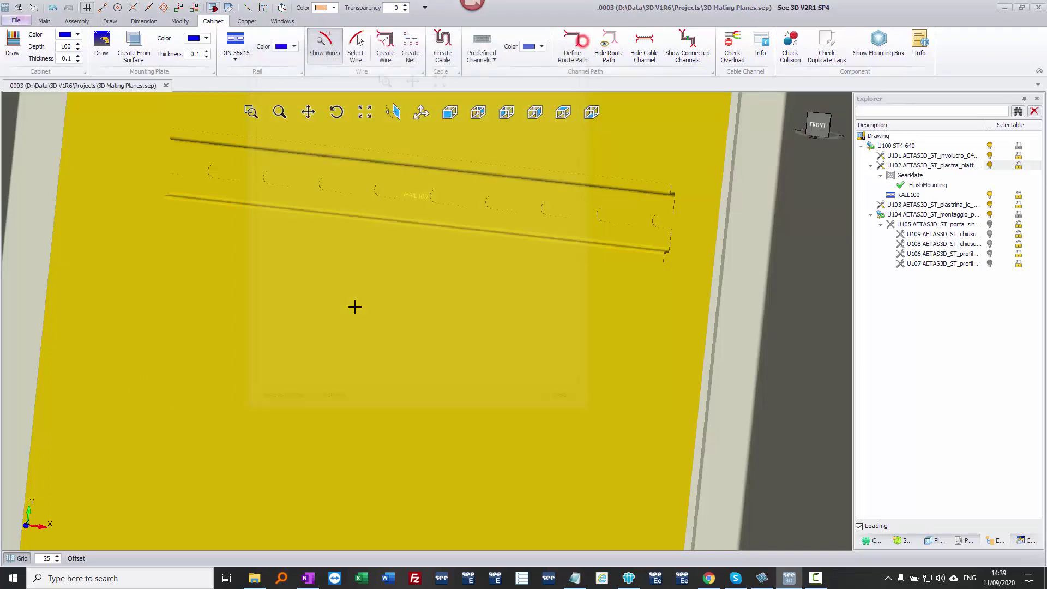
{"action": "scroll", "coordinate": [354, 307], "scroll_direction": "down", "scroll_amount": 5}
{"action": "left_click", "coordinate": [669, 328]}
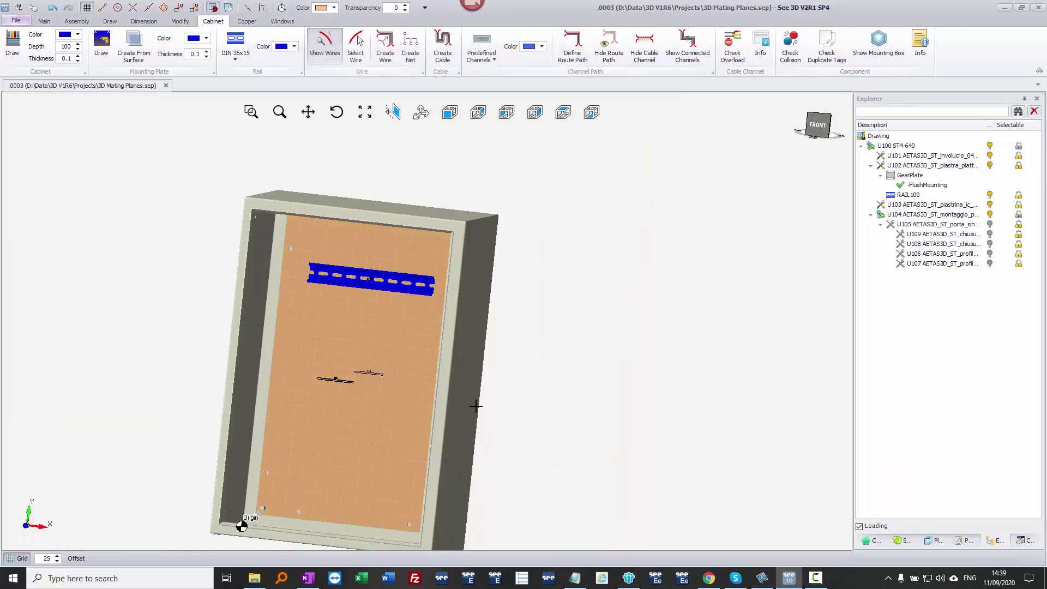
Add a machining definition named Sides to the enclosure body.
{"action": "middle_click_drag", "start_coordinate": [438, 425], "coordinate": [448, 357]}
{"action": "left_click", "coordinate": [449, 357]}
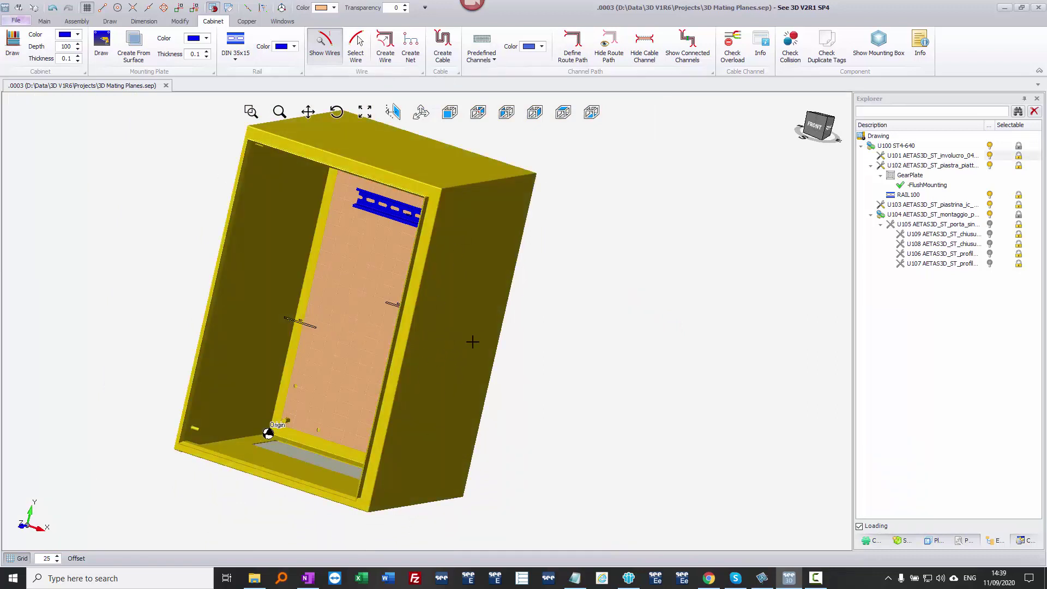
{"action": "right_click", "coordinate": [448, 339]}
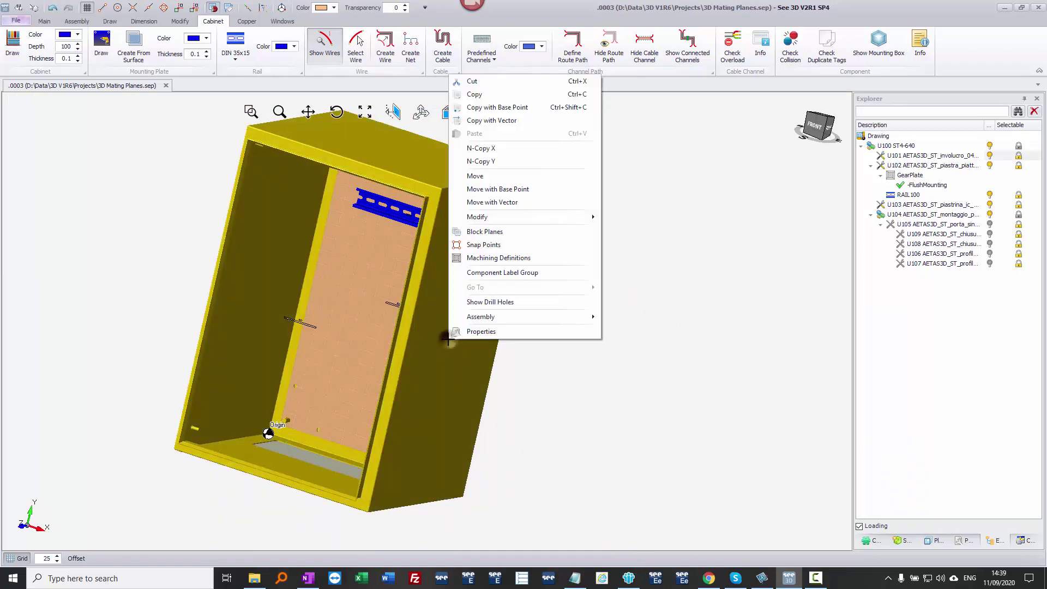
{"action": "left_click", "coordinate": [510, 260]}
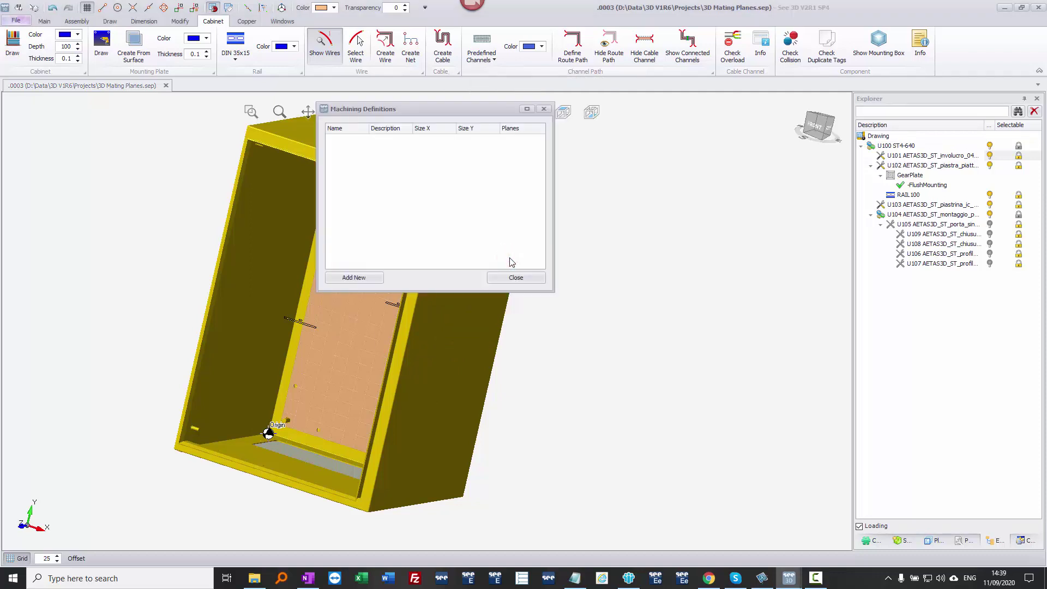
{"action": "left_click", "coordinate": [362, 277]}
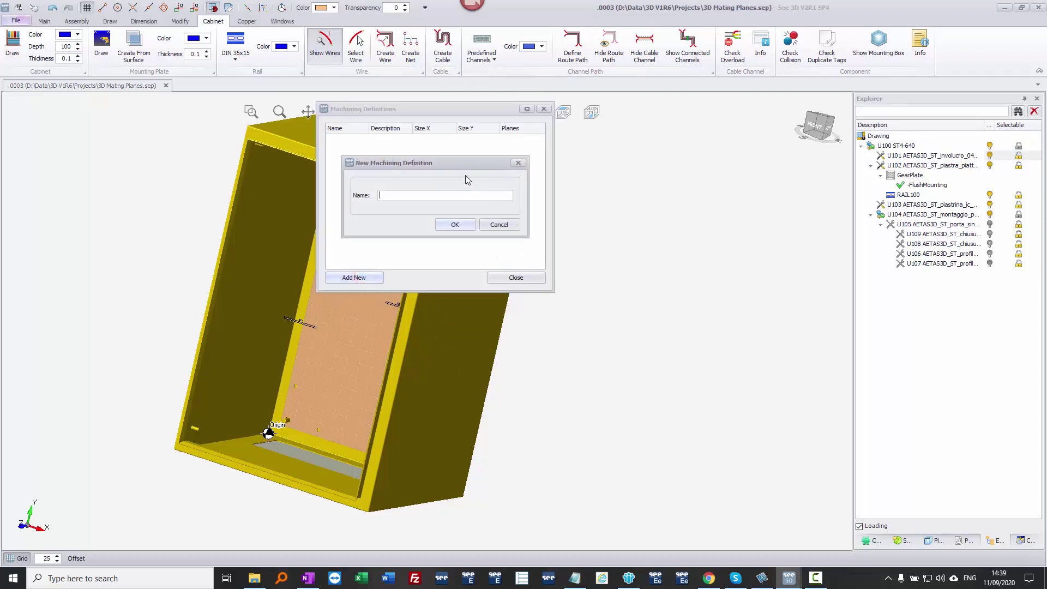
{"action": "type", "text": "Sides"}
{"action": "left_click", "coordinate": [456, 229]}
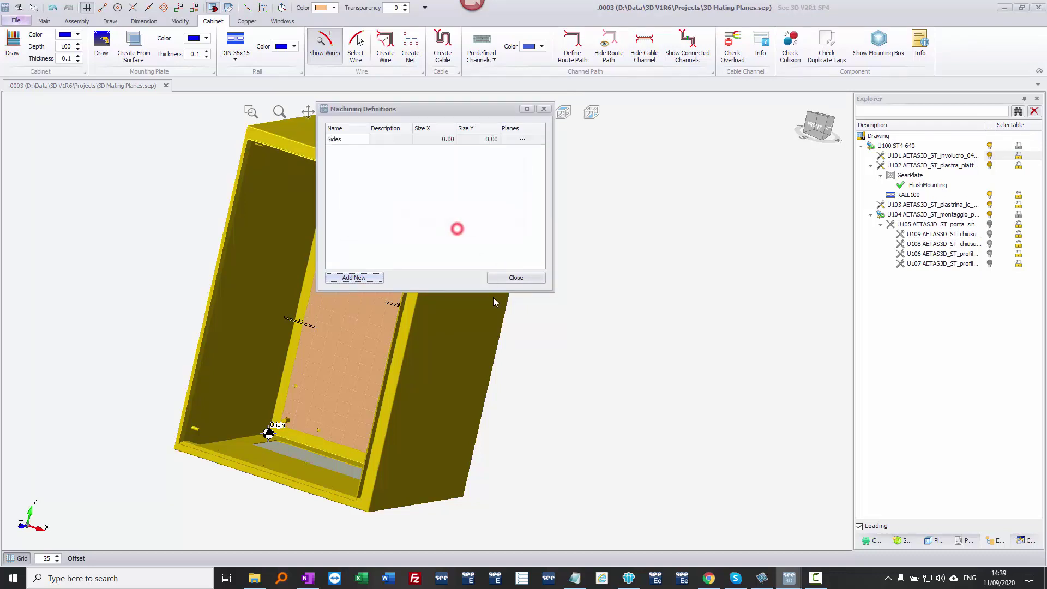
Create the block plane -FlushMounting#RightOutside for the Sides definition from the enclosure body's outer right surface.
{"action": "left_click", "coordinate": [522, 140]}
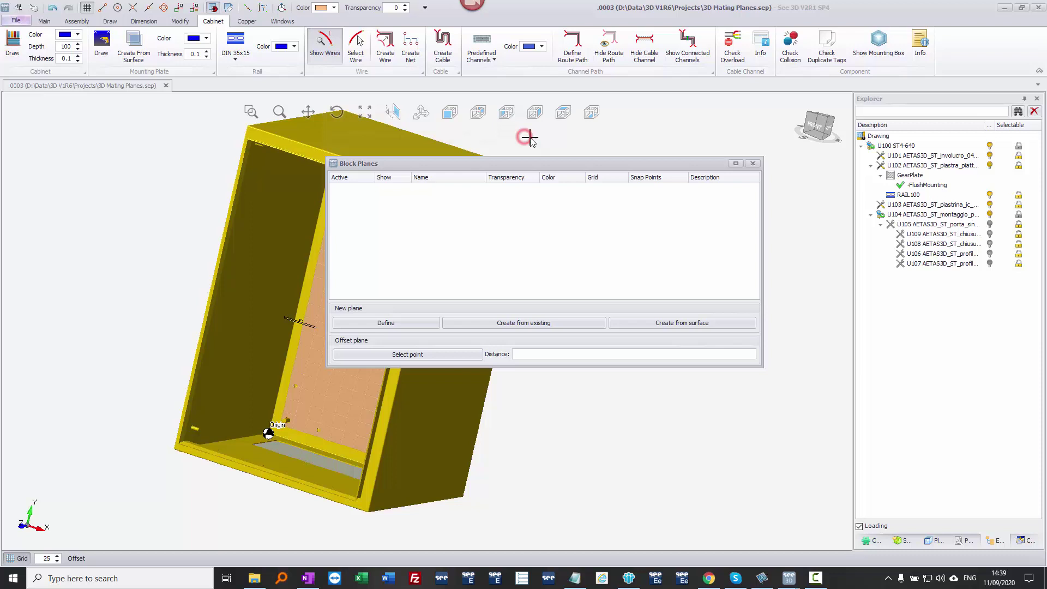
{"action": "left_click", "coordinate": [686, 323]}
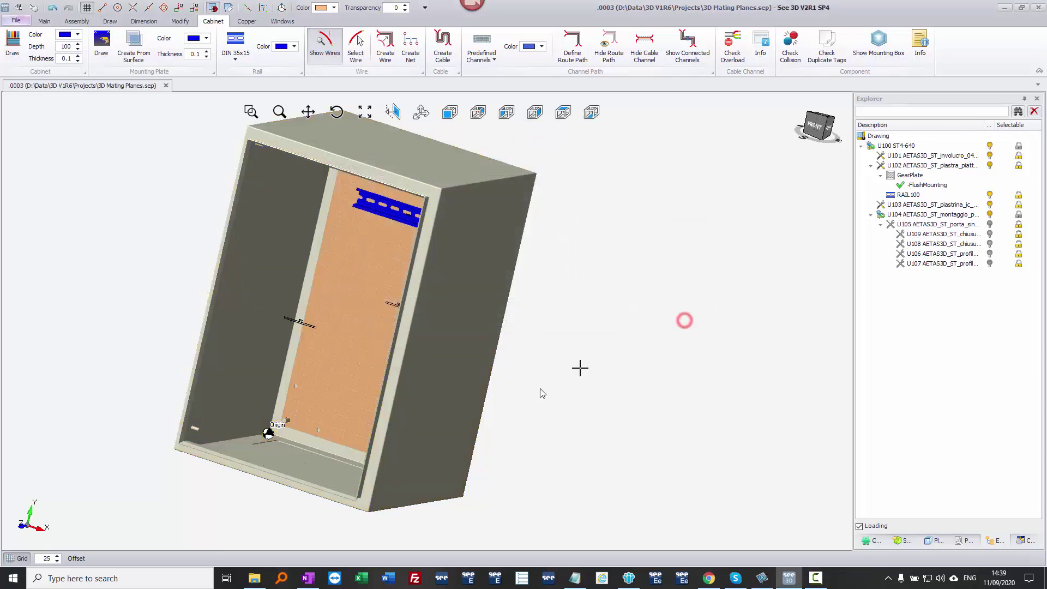
{"action": "left_click", "coordinate": [439, 430]}
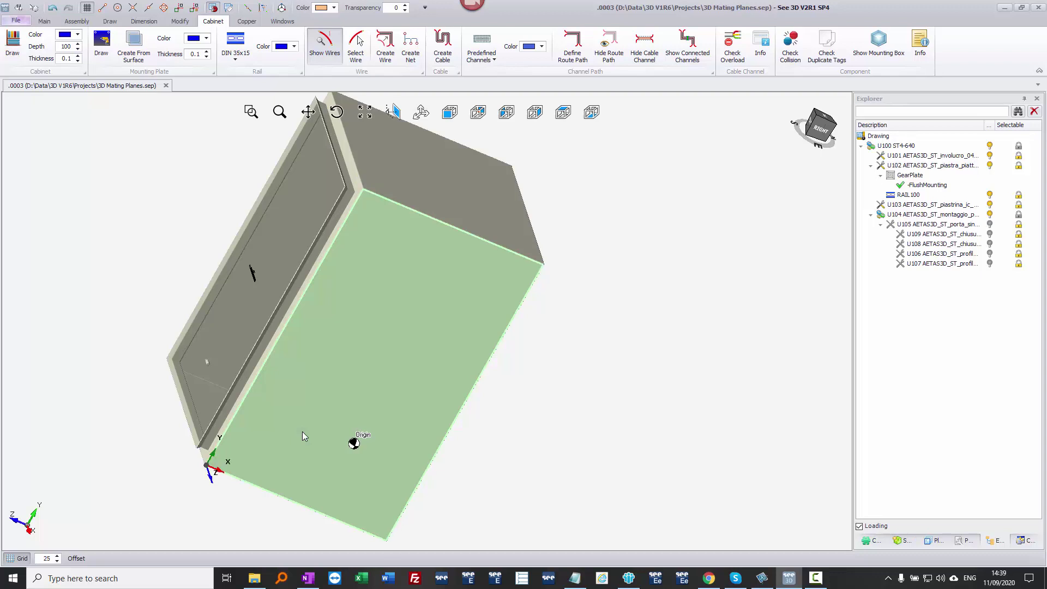
{"action": "left_click", "coordinate": [303, 432]}
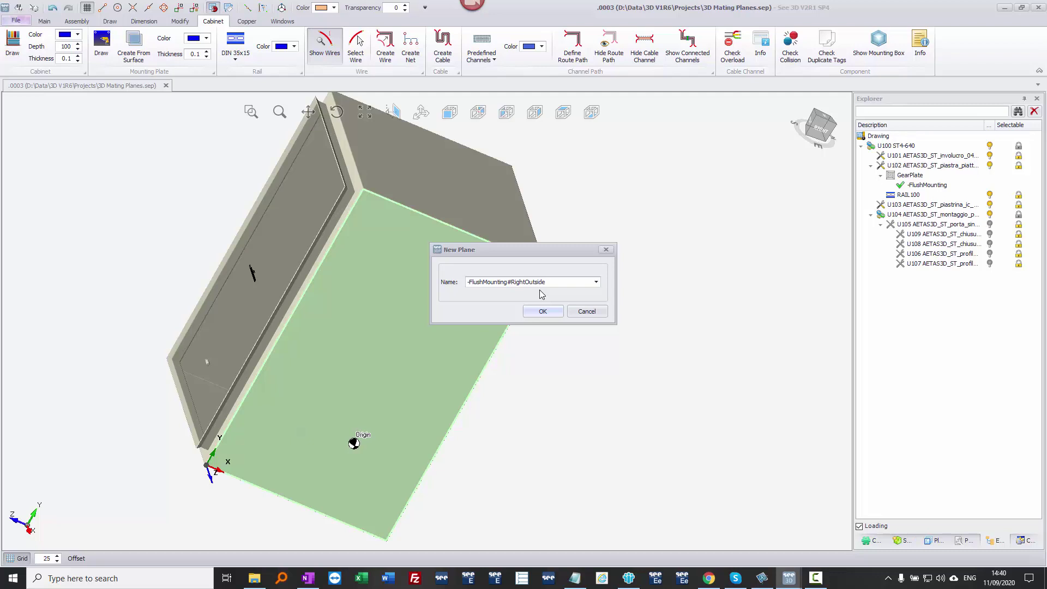
{"action": "left_click", "coordinate": [542, 311]}
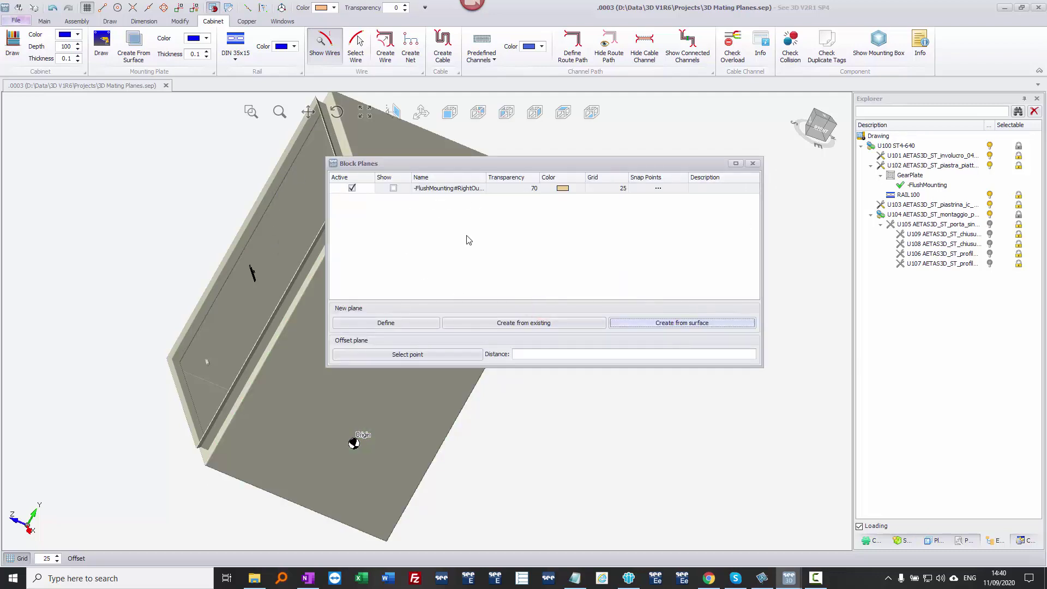
Create the block plane -FlushMounting#RightInside from the body's inner right surface and finish the machining definition.
{"action": "left_click", "coordinate": [682, 322]}
{"action": "middle_click_drag", "start_coordinate": [285, 295], "coordinate": [451, 425]}
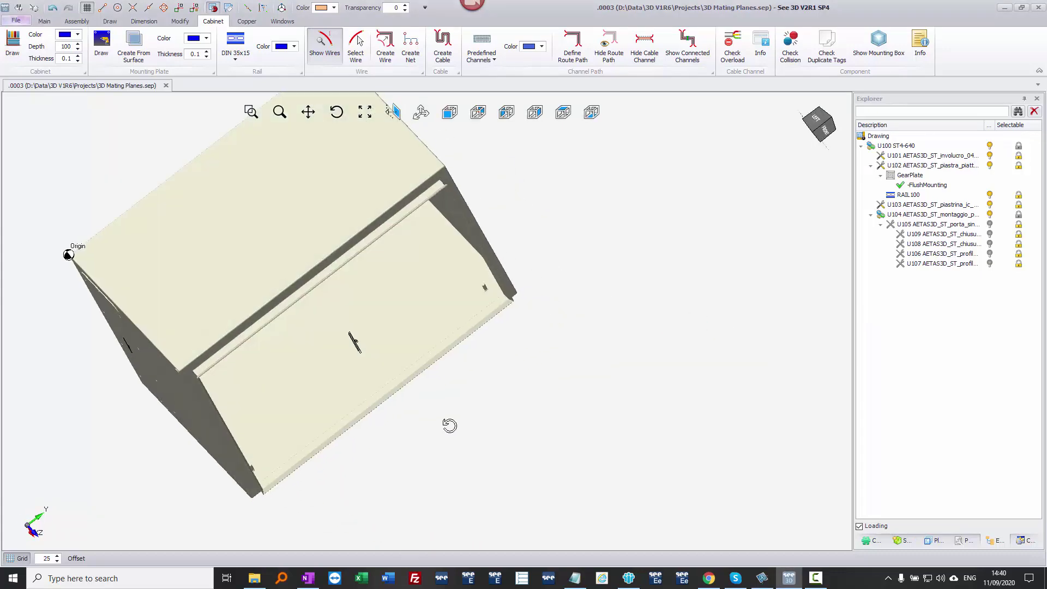
{"action": "left_click", "coordinate": [331, 364]}
{"action": "left_click", "coordinate": [331, 364]}
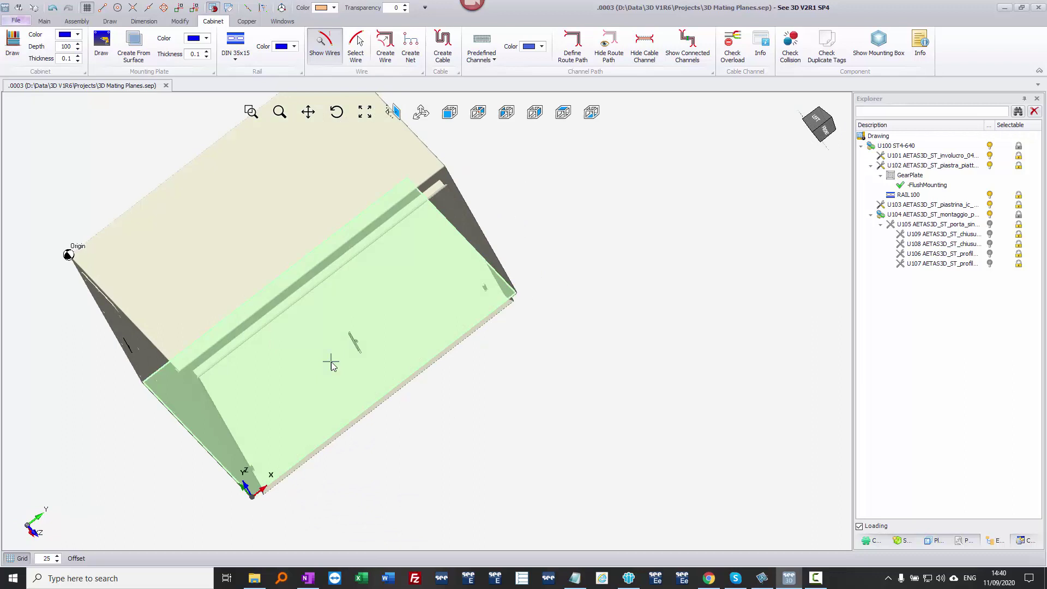
{"action": "scroll", "coordinate": [358, 350], "scroll_direction": "down", "scroll_amount": 2}
{"action": "scroll", "coordinate": [360, 350], "scroll_direction": "up", "scroll_amount": 5}
{"action": "scroll", "coordinate": [362, 350], "scroll_direction": "down", "scroll_amount": 3}
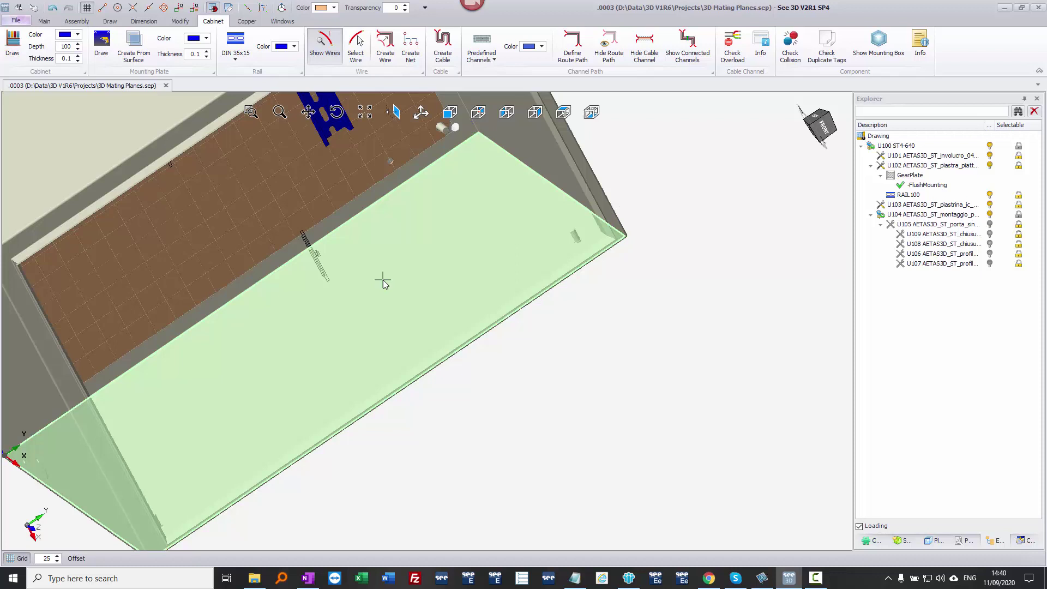
{"action": "middle_click_drag", "start_coordinate": [383, 282], "coordinate": [497, 258]}
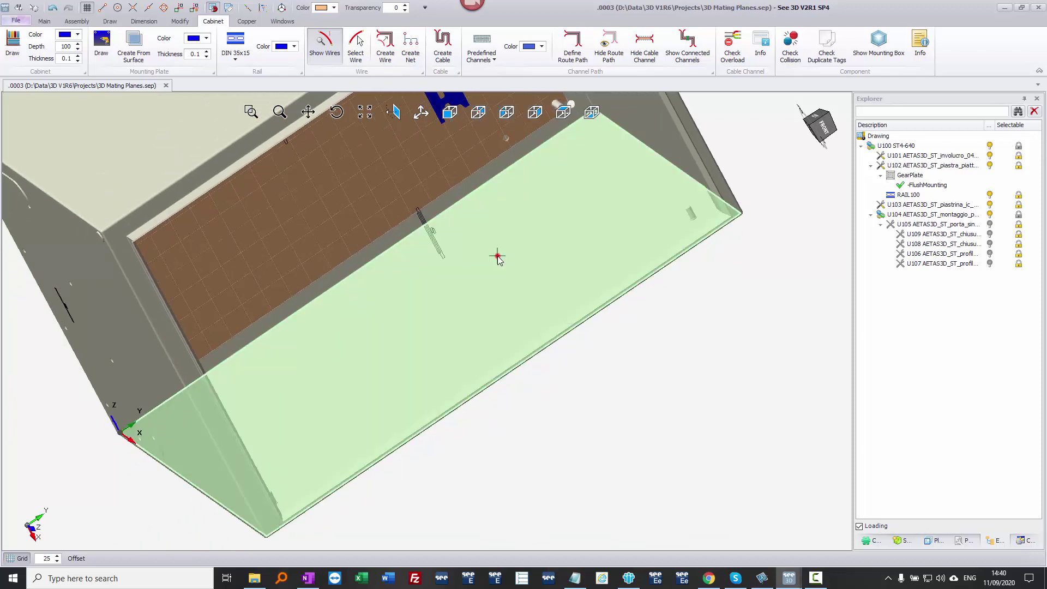
{"action": "left_click", "coordinate": [497, 257]}
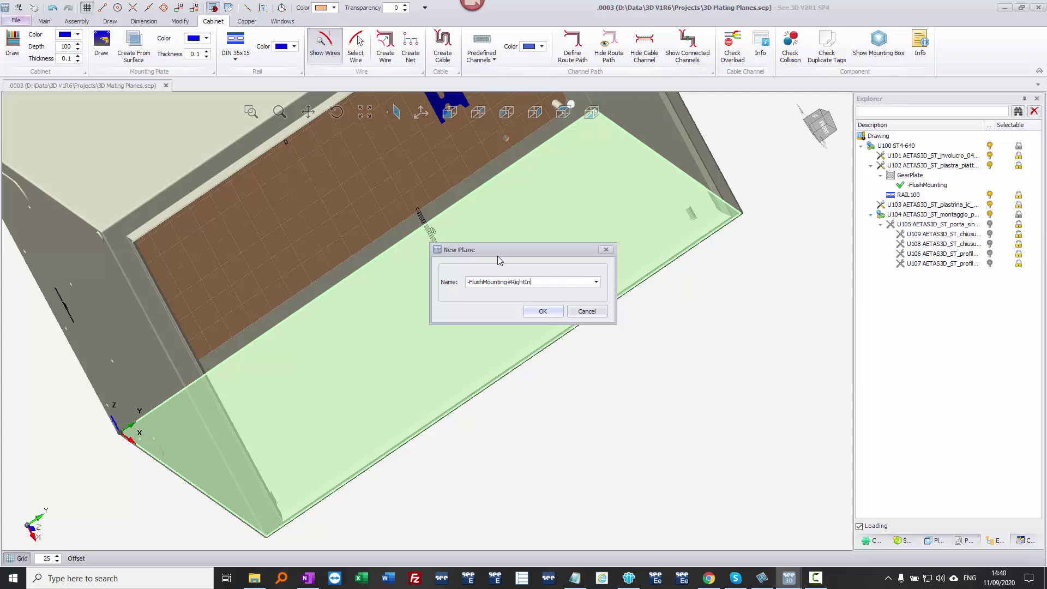
{"action": "type", "text": "Inside"}
{"action": "left_click", "coordinate": [542, 311]}
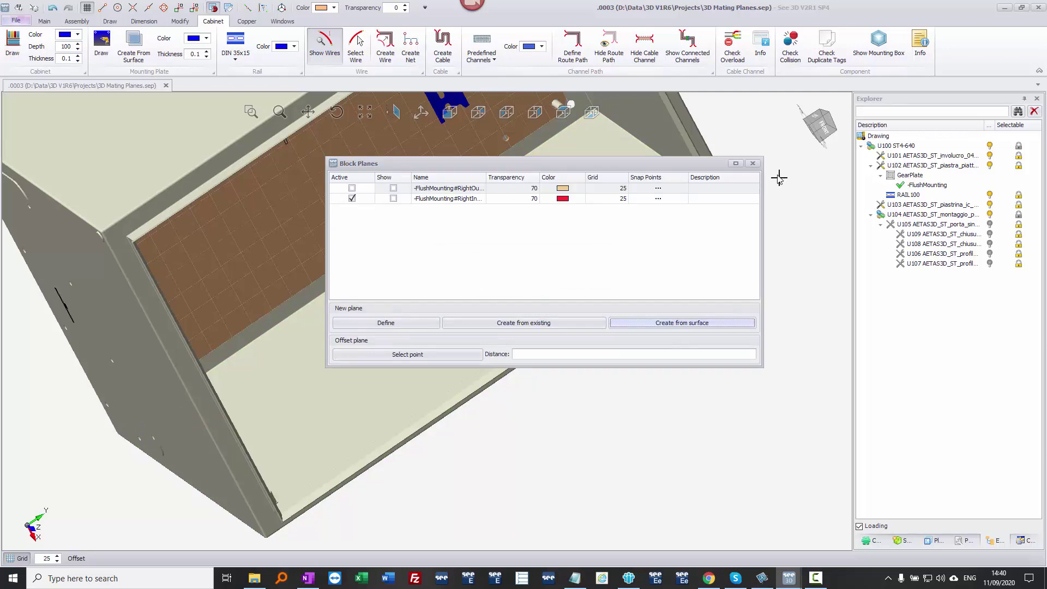
{"action": "left_click", "coordinate": [753, 163]}
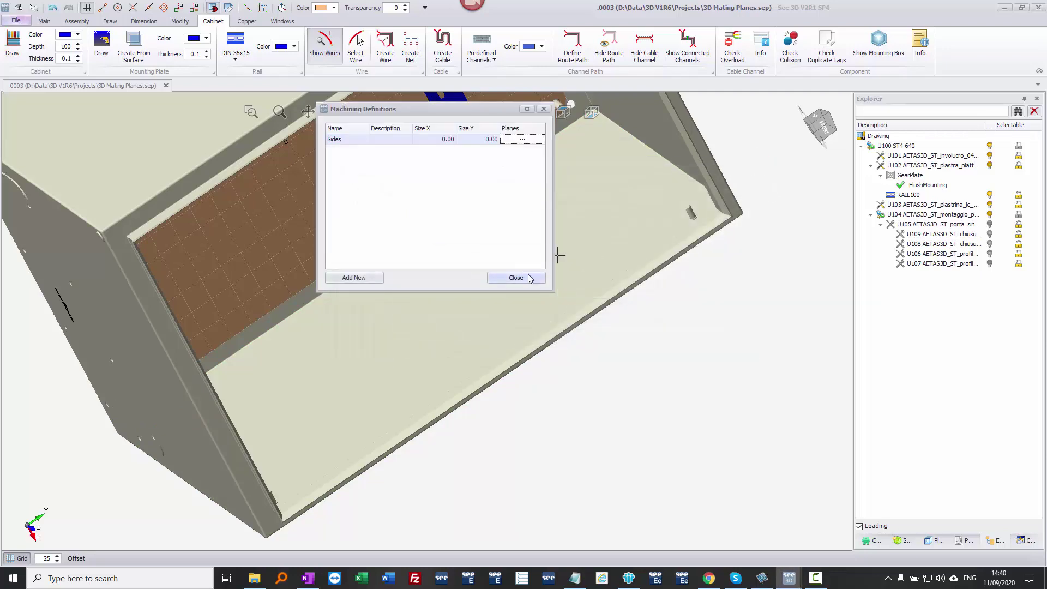
{"action": "left_click", "coordinate": [527, 277]}
Expand the body's Sides definition in the component tree and inspect its RightOutside and RightInside planes on the model.
{"action": "scroll", "coordinate": [414, 290], "scroll_direction": "down", "scroll_amount": 5}
{"action": "middle_click_drag", "start_coordinate": [480, 187], "coordinate": [311, 175]}
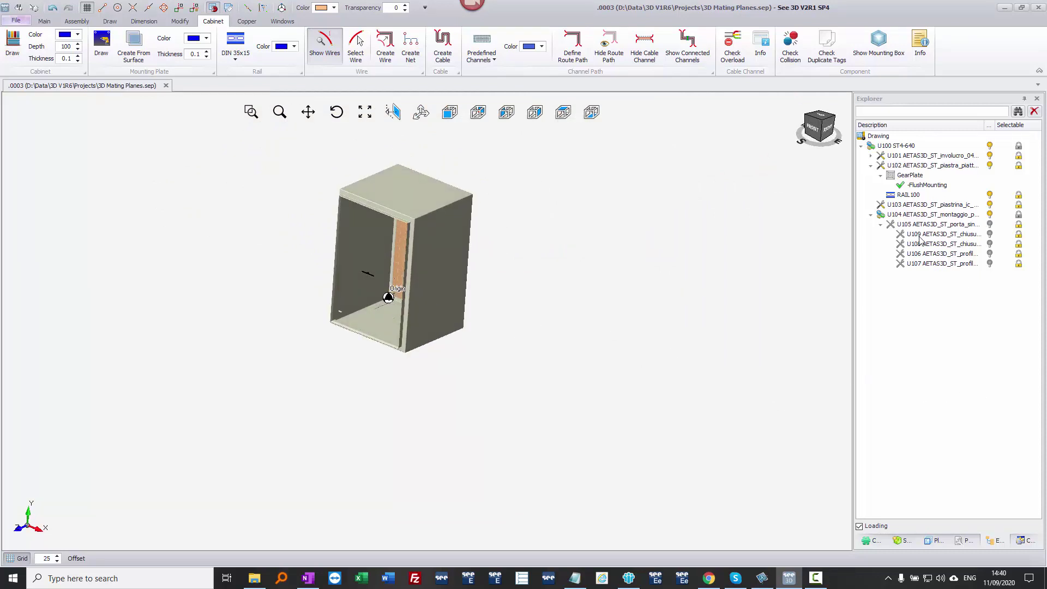
{"action": "left_click", "coordinate": [871, 156]}
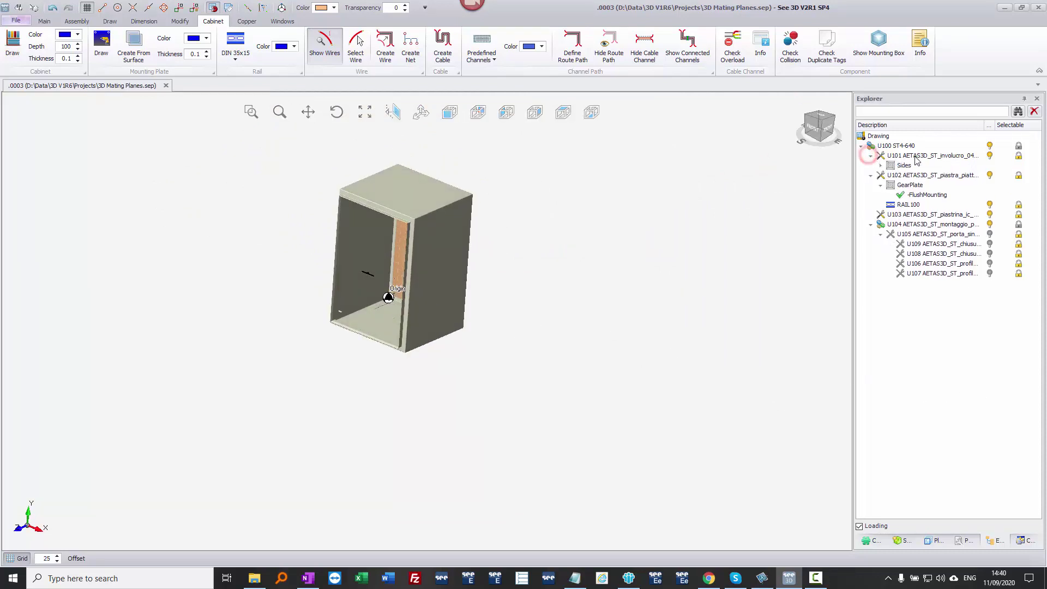
{"action": "left_click", "coordinate": [881, 165]}
{"action": "left_click", "coordinate": [935, 175]}
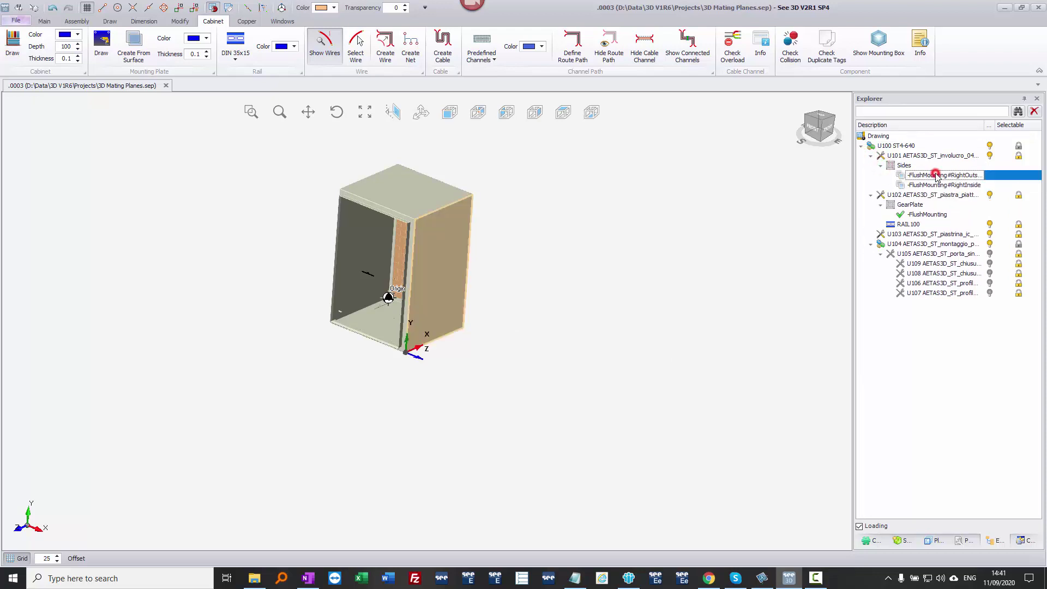
{"action": "left_click", "coordinate": [936, 186]}
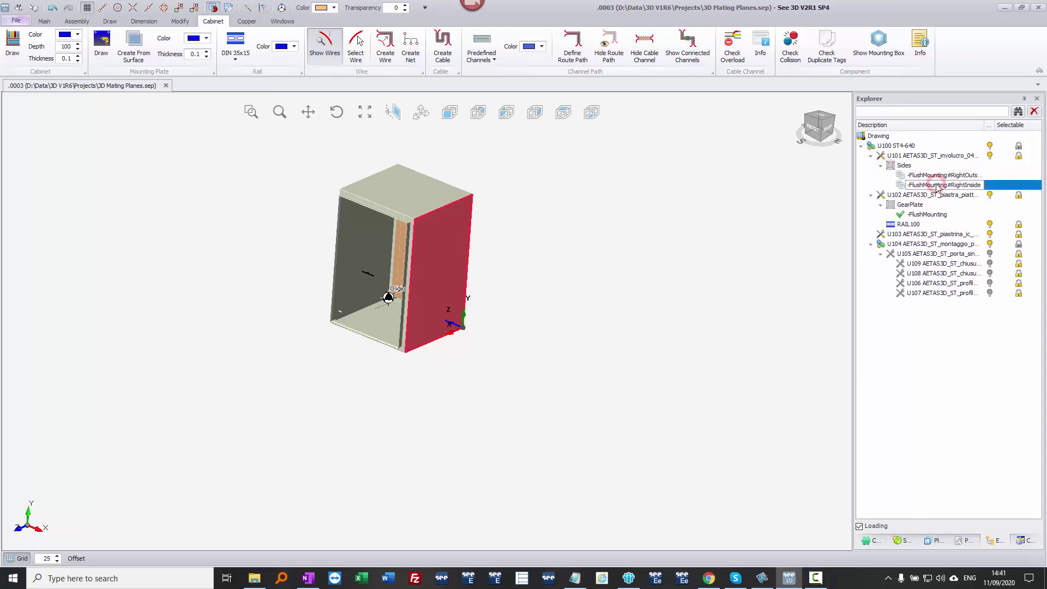
Make -FlushMounting#RightOutside the active plane.
{"action": "left_click", "coordinate": [939, 176]}
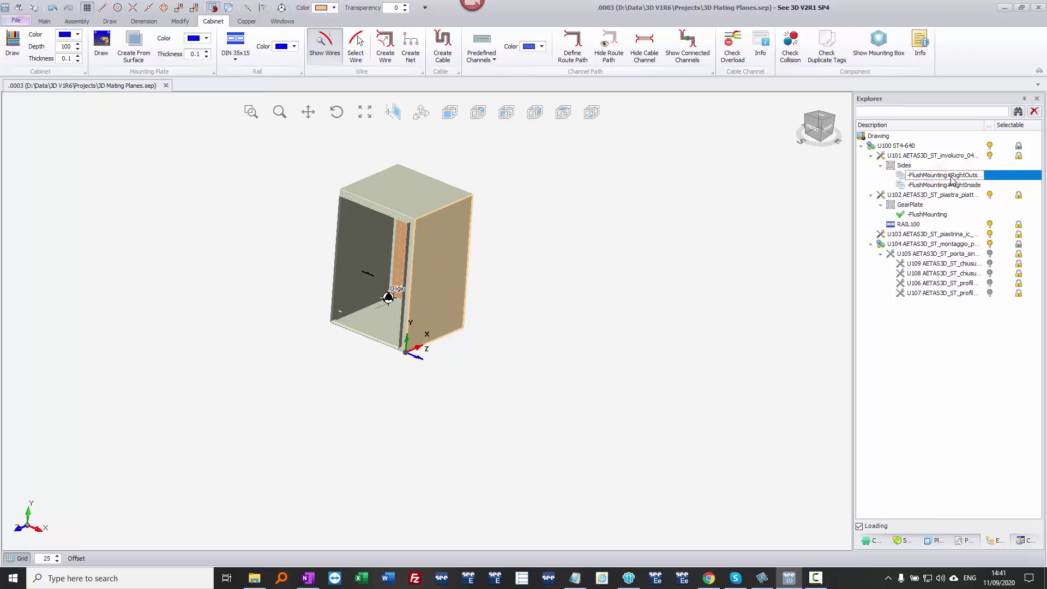
{"action": "right_click", "coordinate": [951, 179]}
{"action": "left_click", "coordinate": [991, 184]}
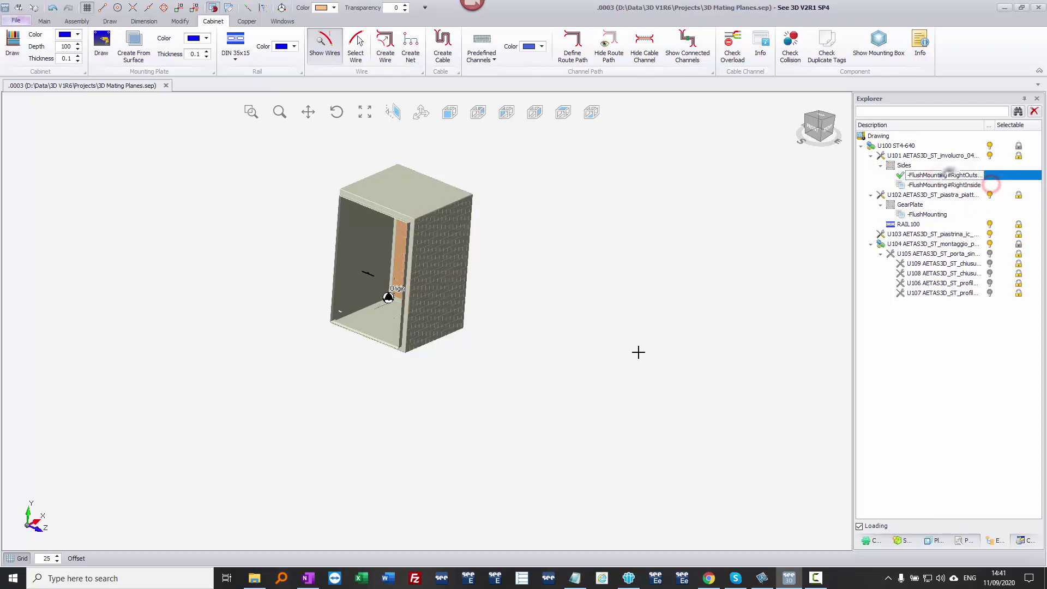
Browse the symbol library to the CLIMASYS CV STD FANS folder under Schneider Electric Universal Enclosures, ClimaSys Thermal Mgmt.
{"action": "left_click", "coordinate": [901, 540]}
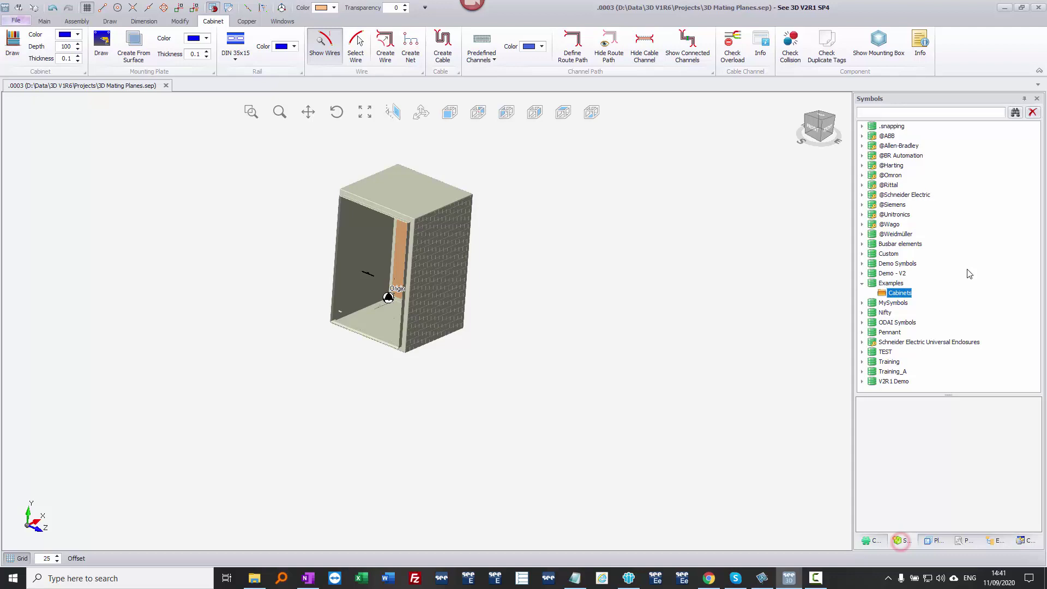
{"action": "left_click", "coordinate": [862, 195]}
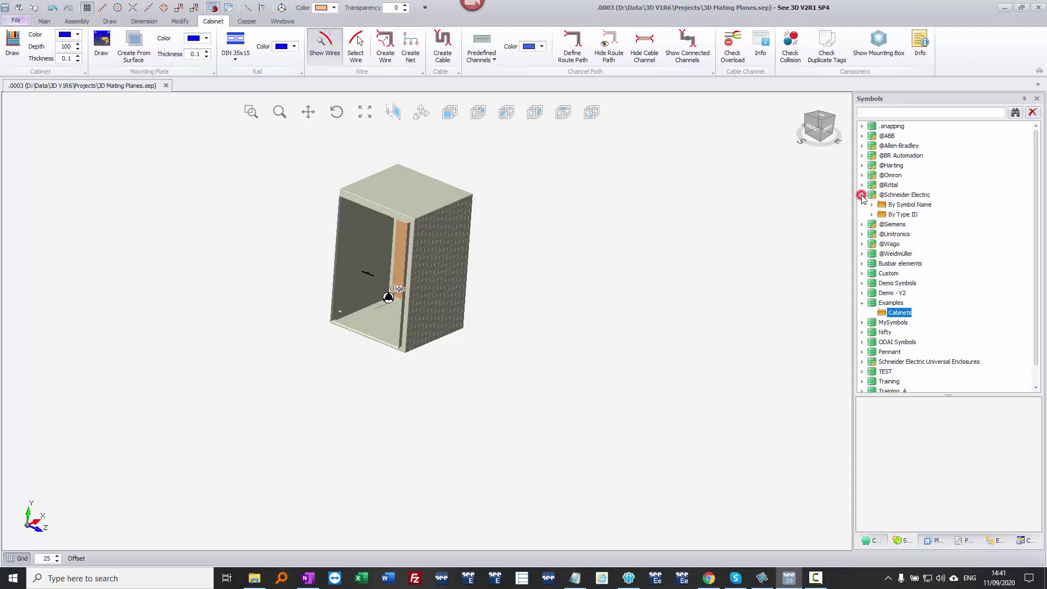
{"action": "left_click", "coordinate": [862, 195]}
{"action": "left_click", "coordinate": [863, 341]}
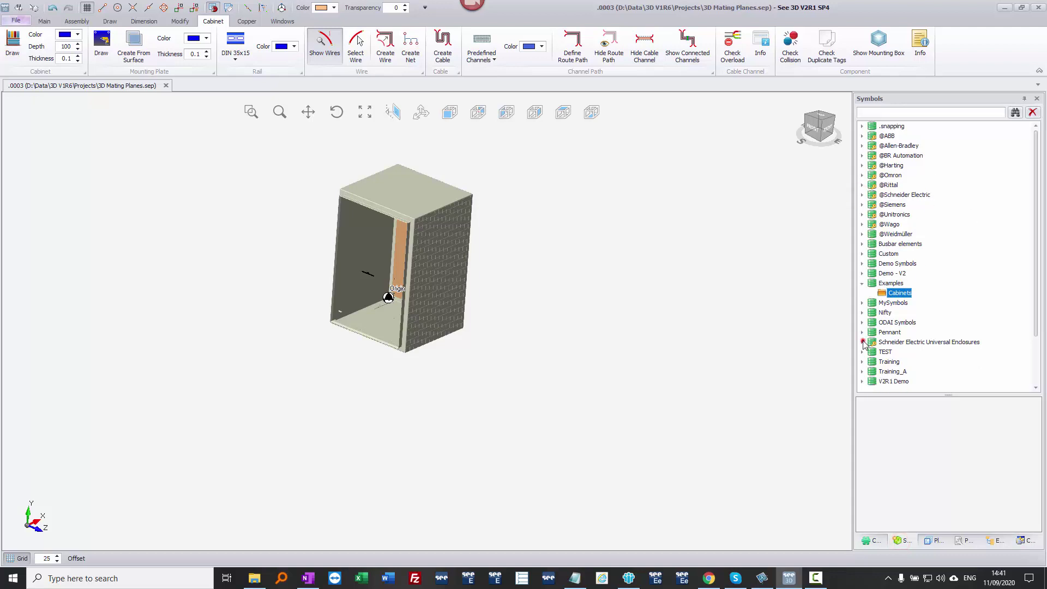
{"action": "scroll", "coordinate": [889, 349], "scroll_direction": "down", "scroll_amount": 2}
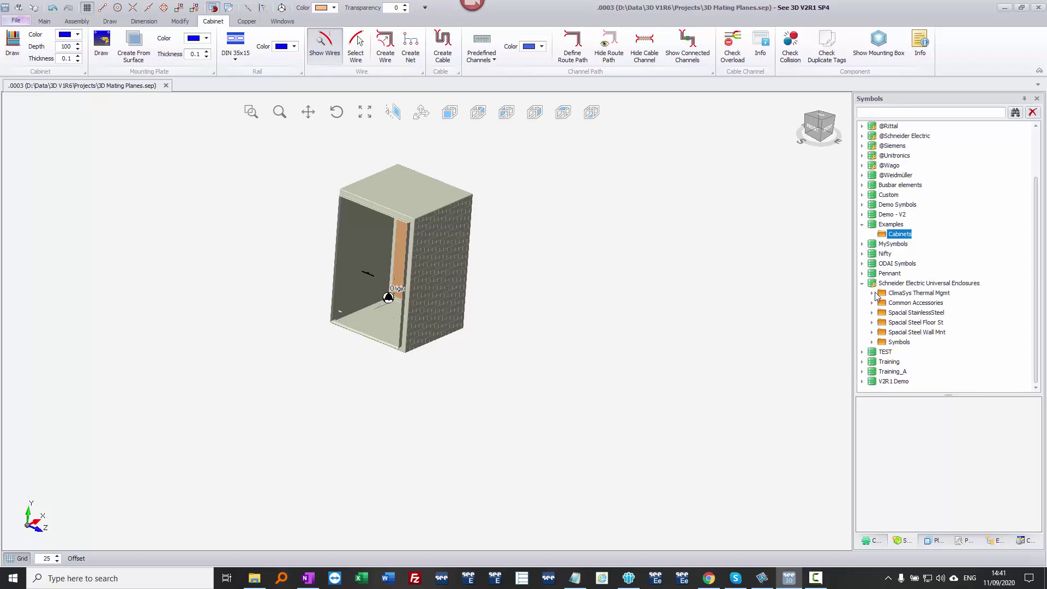
{"action": "left_click", "coordinate": [873, 293]}
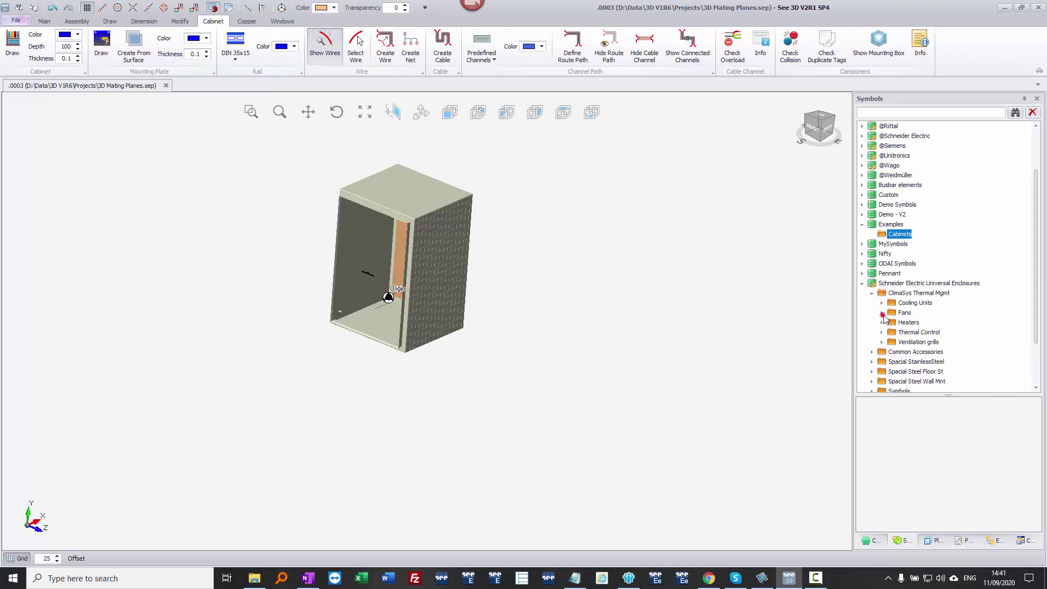
{"action": "left_click", "coordinate": [881, 312]}
{"action": "left_click", "coordinate": [891, 322]}
{"action": "scroll", "coordinate": [944, 354], "scroll_direction": "down", "scroll_amount": 4}
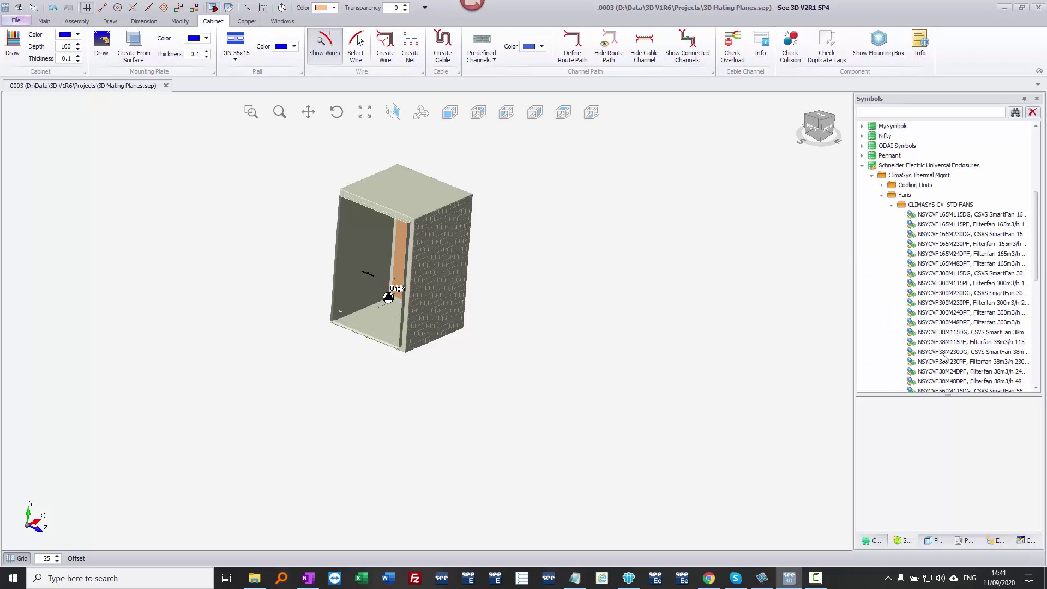
Place the filter fan NSYCVF300M24DPF around the middle of the enclosure body's outer right side.
{"action": "mouse_move", "coordinate": [990, 315]}
{"action": "left_mouse_down"}
{"action": "mouse_move", "coordinate": [711, 315]}
{"action": "mouse_move", "coordinate": [420, 296]}
{"action": "mouse_move", "coordinate": [439, 316]}
{"action": "mouse_move", "coordinate": [532, 306]}
{"action": "mouse_move", "coordinate": [442, 295]}
{"action": "left_mouse_up"}
{"action": "key", "text": "Escape"}
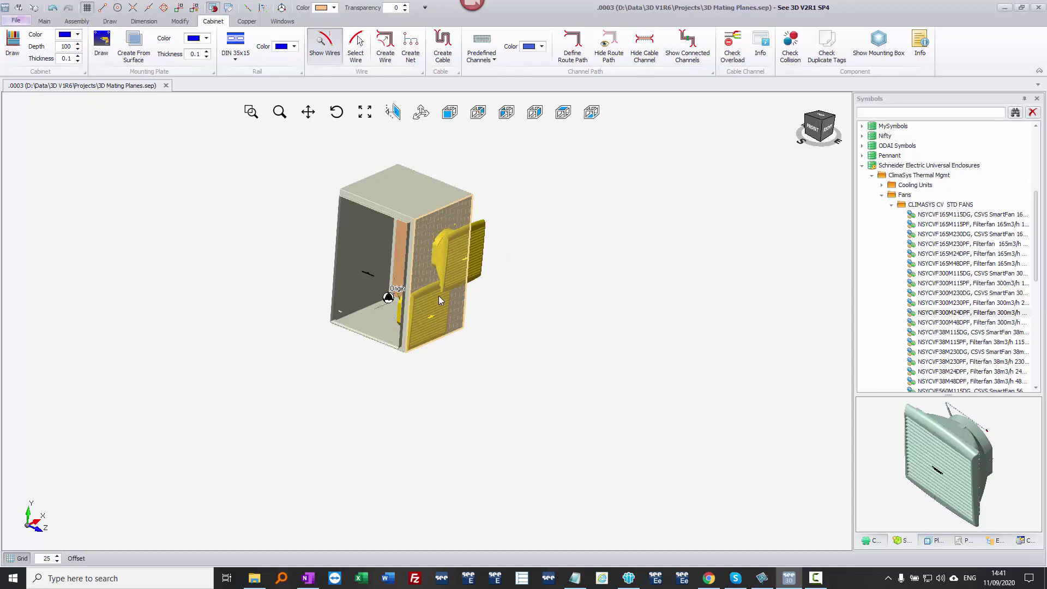
{"action": "left_click_drag", "start_coordinate": [438, 296], "coordinate": [438, 295]}
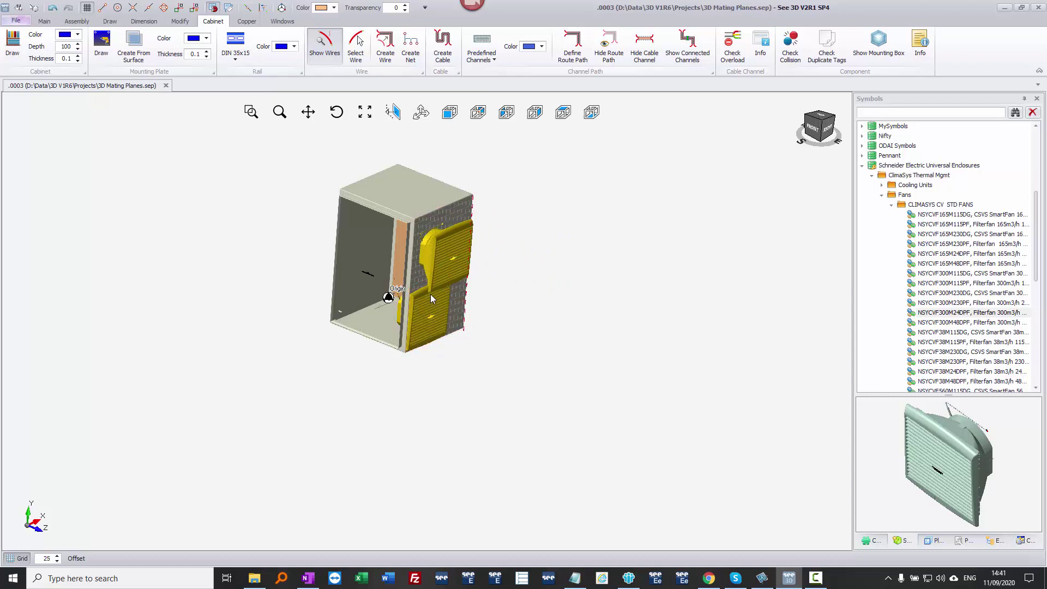
{"action": "middle_click_drag", "start_coordinate": [430, 293], "coordinate": [338, 289]}
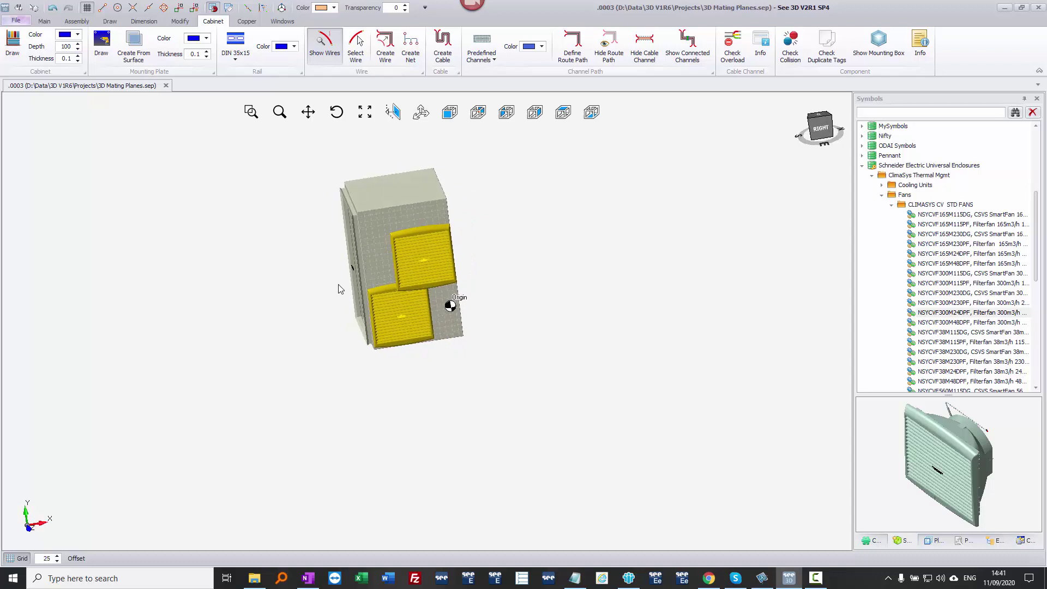
{"action": "left_click", "coordinate": [382, 299]}
{"action": "right_click", "coordinate": [431, 285]}
Generate the drill holes preview for the enclosure body, examine the fan cutout, and close the preview without saving.
{"action": "left_click", "coordinate": [423, 316]}
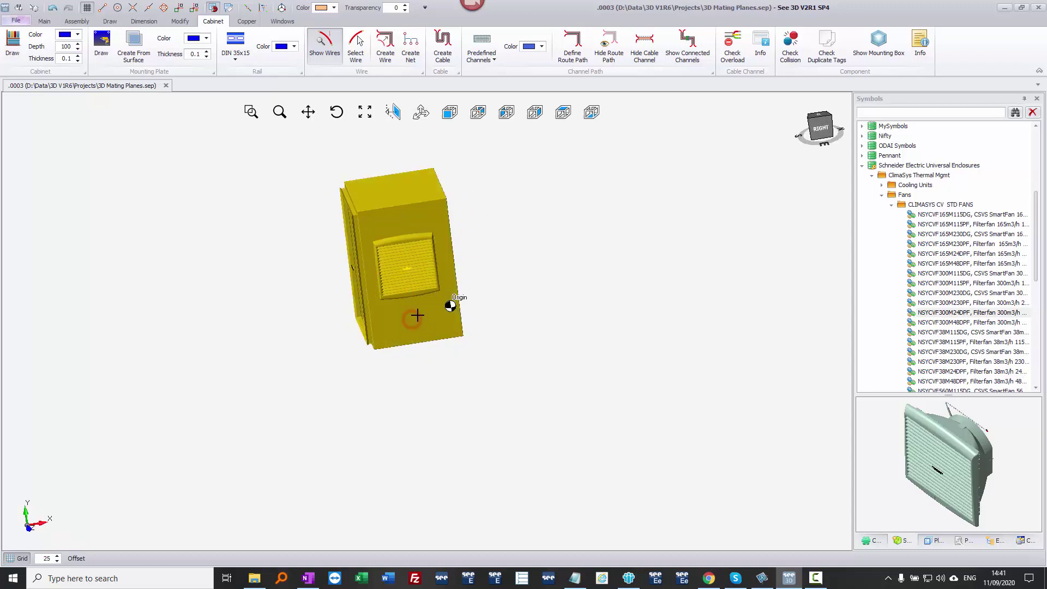
{"action": "right_click", "coordinate": [419, 321]}
{"action": "left_click", "coordinate": [504, 253]}
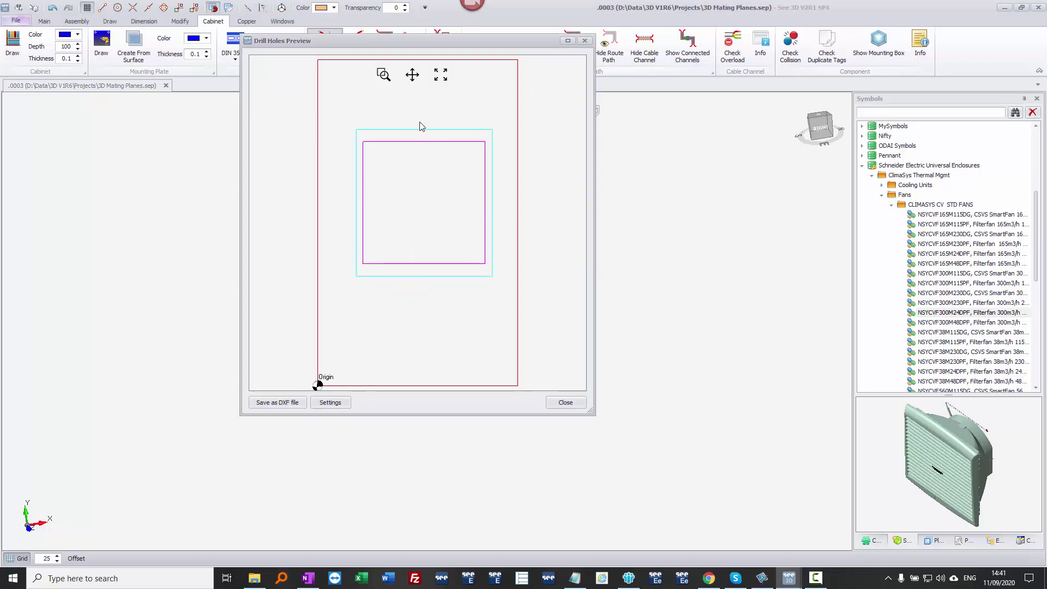
{"action": "left_click", "coordinate": [585, 40]}
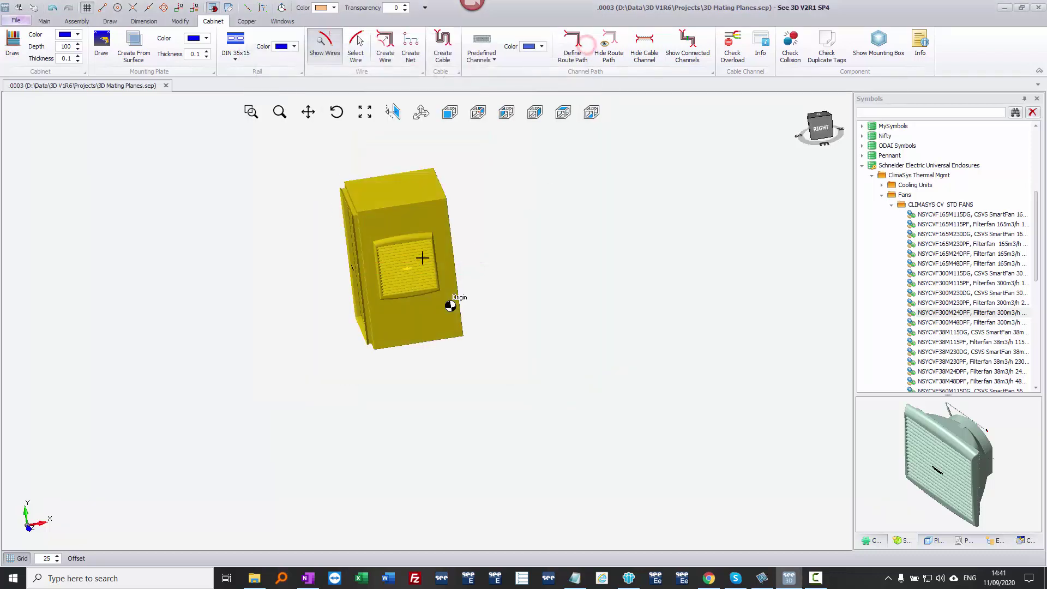
Deselect the enclosure body and delete the filter fan from its right side.
{"action": "left_click", "coordinate": [475, 257]}
{"action": "left_click", "coordinate": [416, 260]}
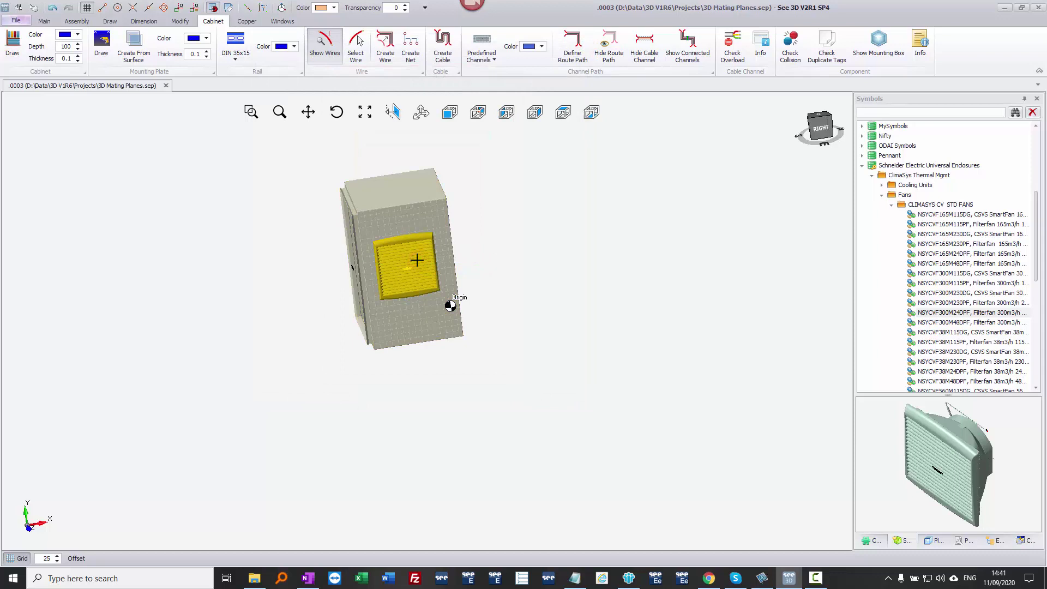
{"action": "key", "text": "Delete"}
Delete the DIN rail from the upper part of the mounting plate.
{"action": "middle_click_drag", "start_coordinate": [359, 268], "coordinate": [518, 234]}
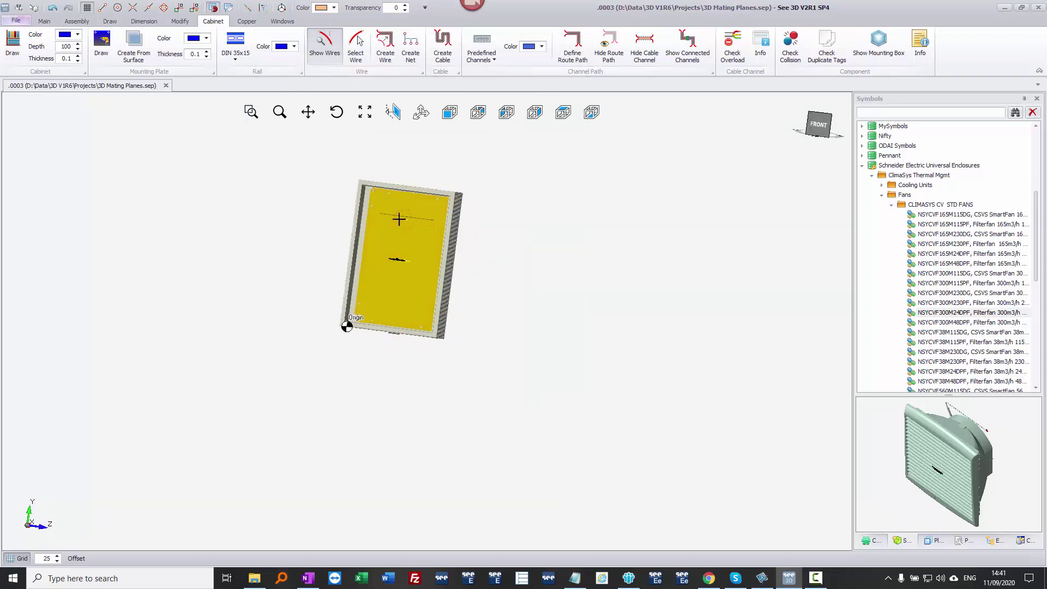
{"action": "left_click", "coordinate": [290, 206]}
{"action": "scroll", "coordinate": [375, 214], "scroll_direction": "up", "scroll_amount": 5}
{"action": "left_click", "coordinate": [433, 217]}
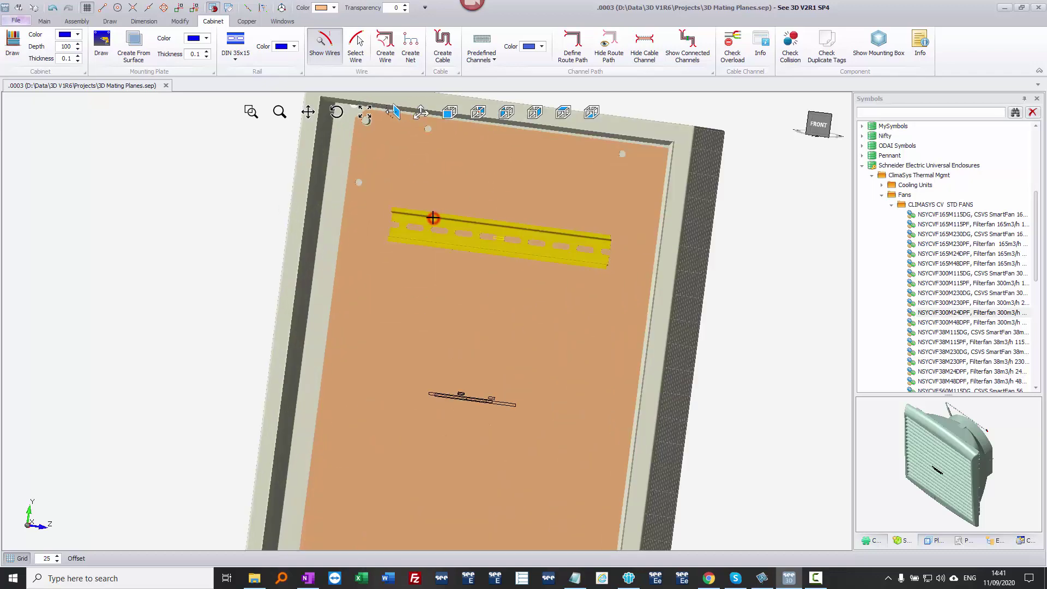
{"action": "key", "text": "Delete"}
{"action": "scroll", "coordinate": [444, 251], "scroll_direction": "down", "scroll_amount": 5}
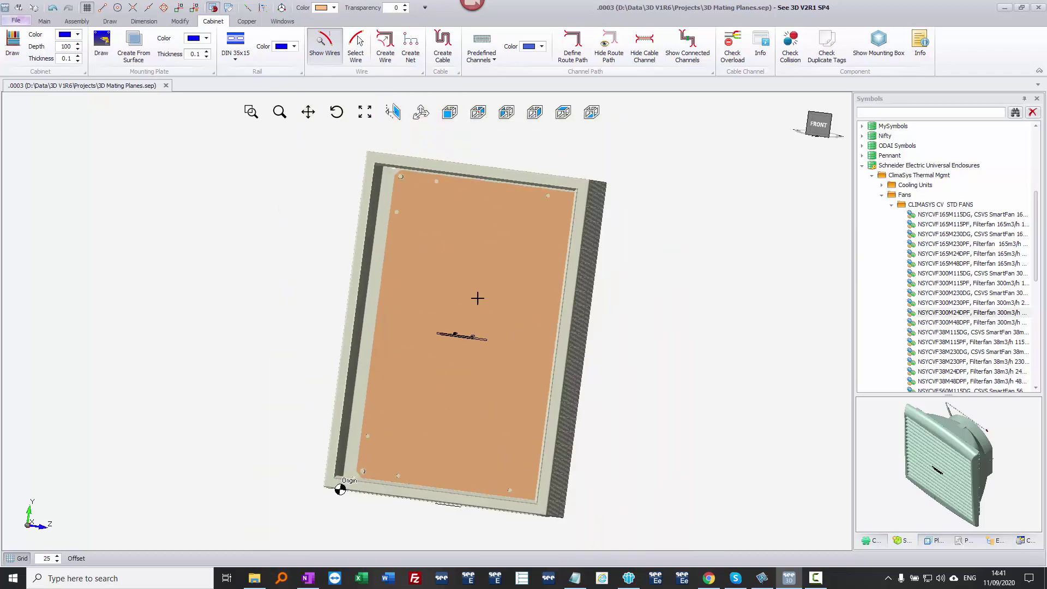
Show all hidden parts of the drawing so the enclosure door is displayed again.
{"action": "left_click", "coordinate": [991, 541]}
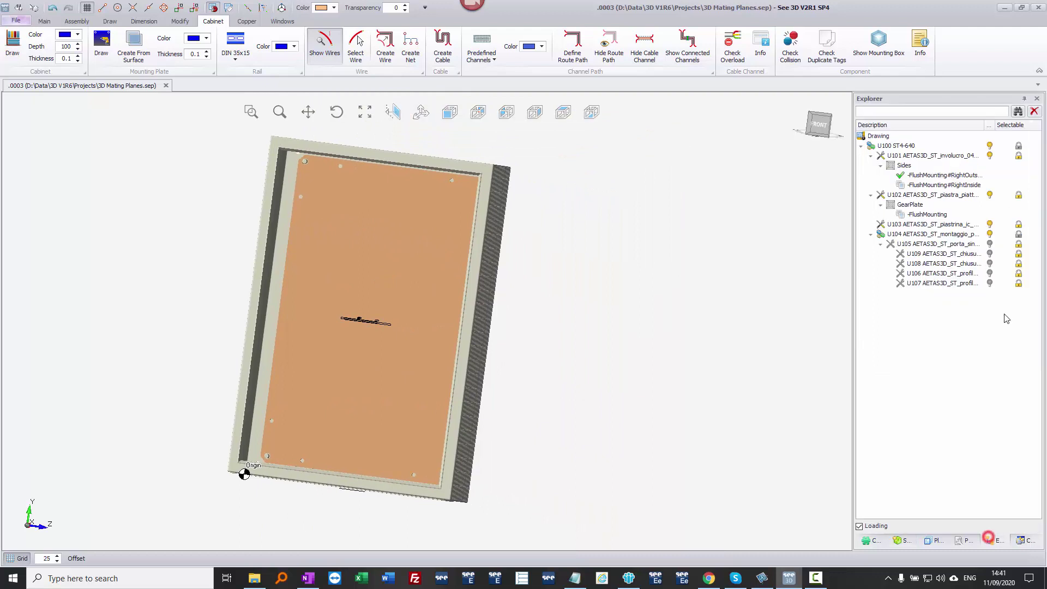
{"action": "right_click", "coordinate": [886, 139]}
{"action": "left_click", "coordinate": [897, 144]}
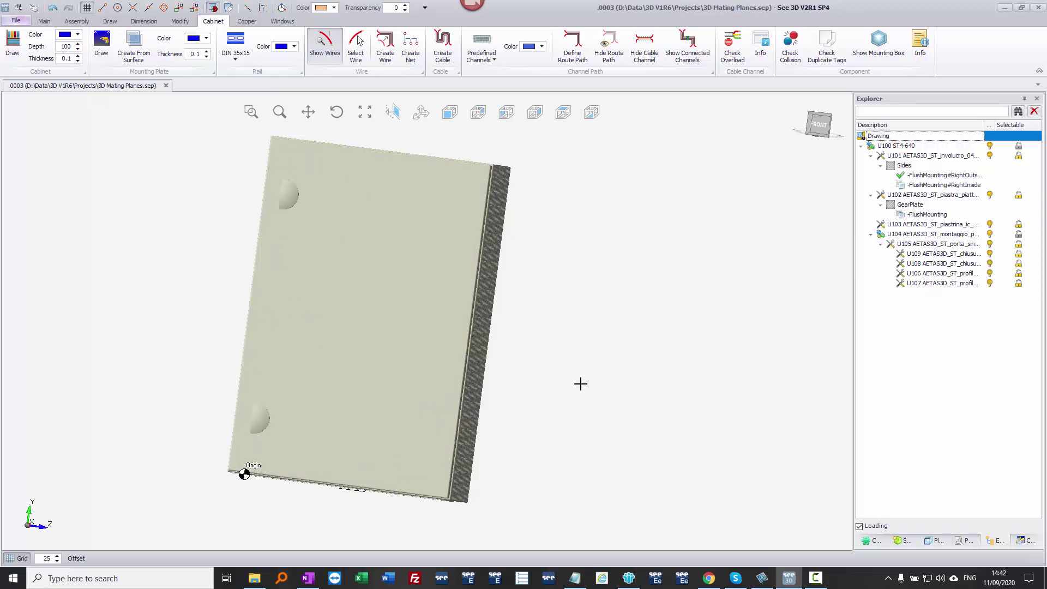
Remove the relation that ties the door U105 to its parent U104, keeping the door's own child parts attached.
{"action": "left_click", "coordinate": [404, 376]}
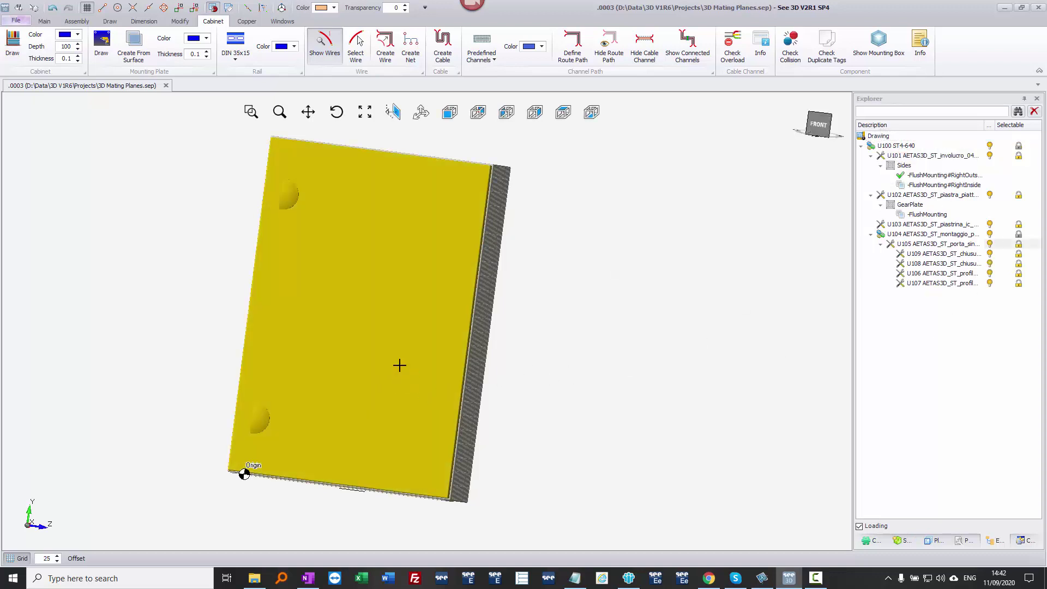
{"action": "middle_click_drag", "start_coordinate": [404, 406], "coordinate": [357, 346]}
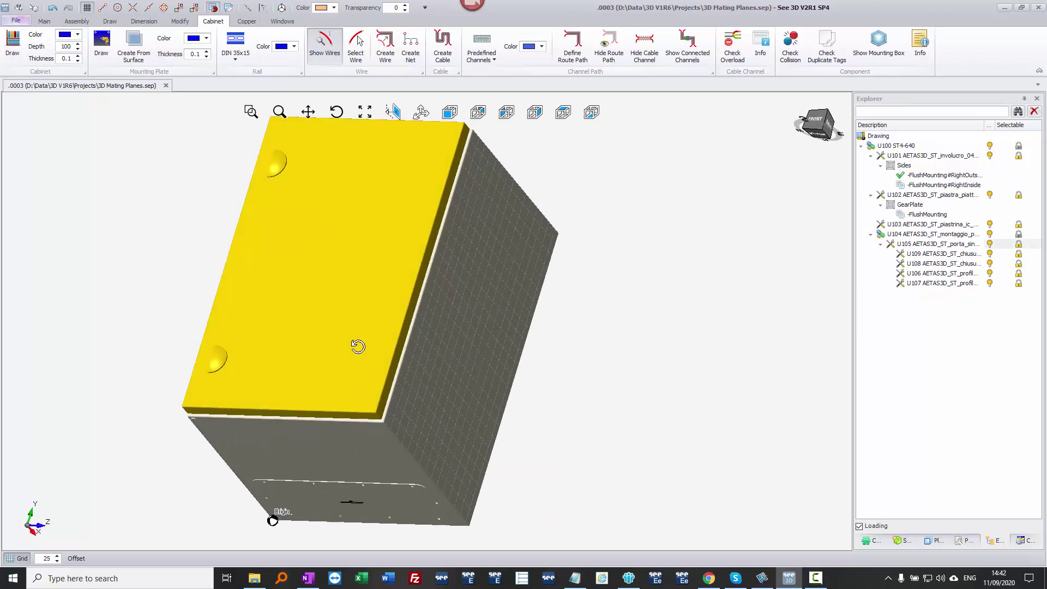
{"action": "left_click", "coordinate": [467, 418]}
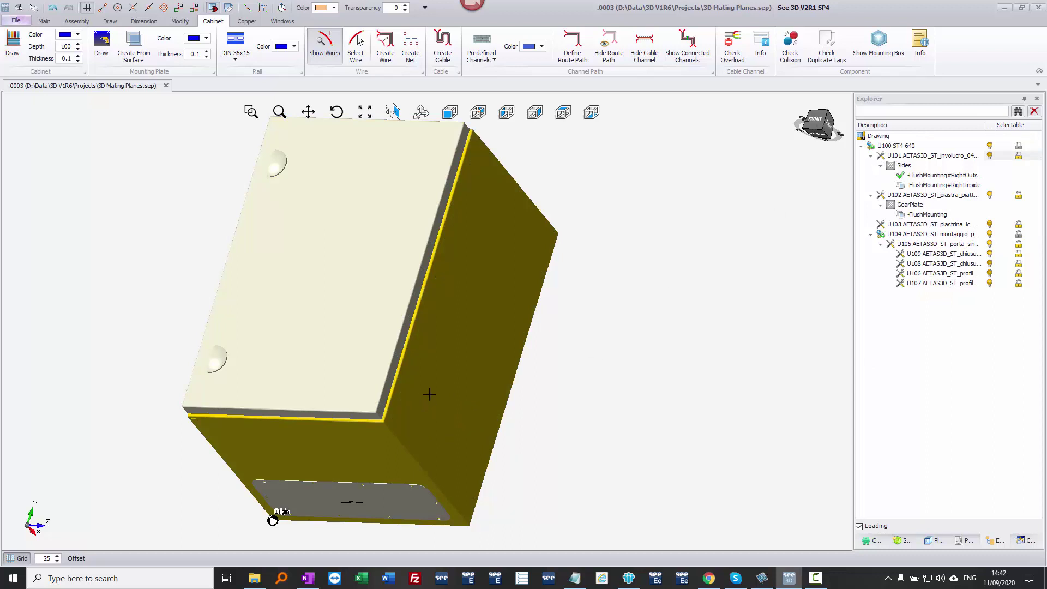
{"action": "left_click", "coordinate": [312, 324]}
{"action": "right_click", "coordinate": [313, 289]}
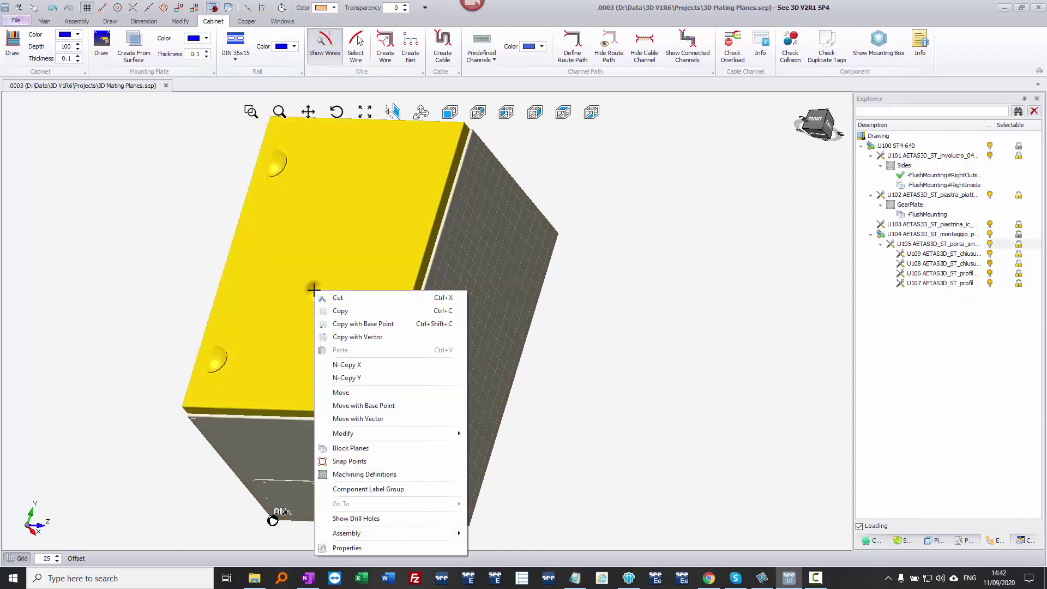
{"action": "left_click", "coordinate": [325, 229]}
{"action": "left_click", "coordinate": [78, 21]}
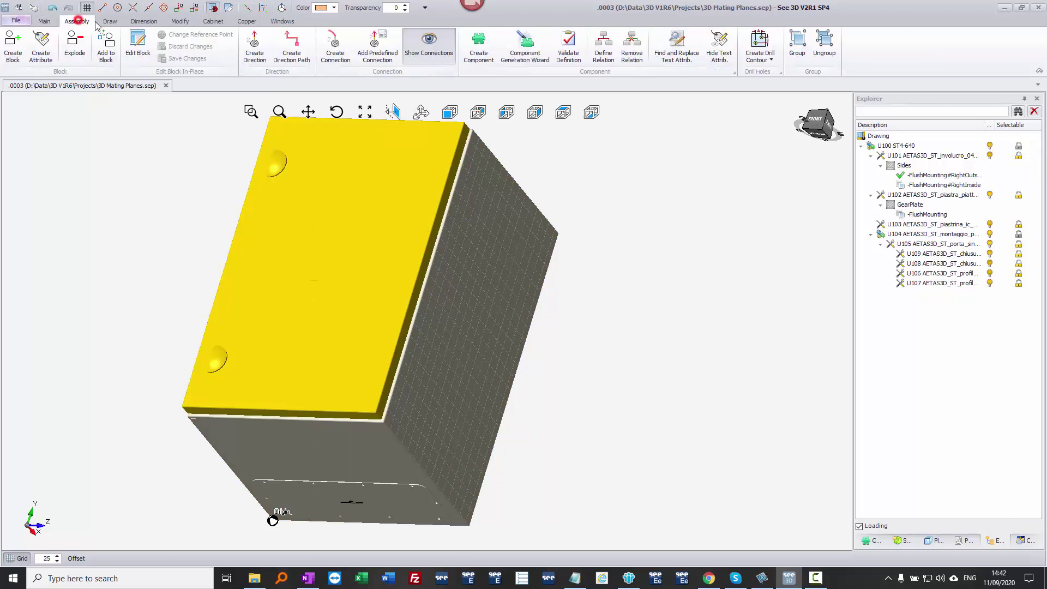
{"action": "left_click", "coordinate": [633, 54]}
{"action": "left_click", "coordinate": [890, 245]}
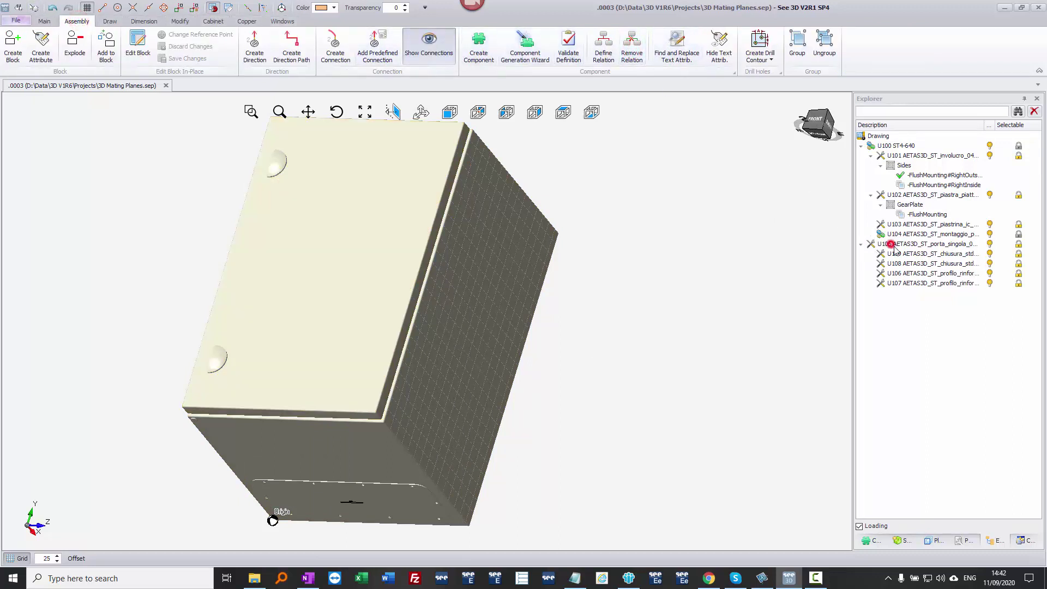
Remove the parent relations of the enclosure body U101 and the bottom gland plate U103.
{"action": "left_click", "coordinate": [683, 322]}
{"action": "left_click", "coordinate": [461, 299]}
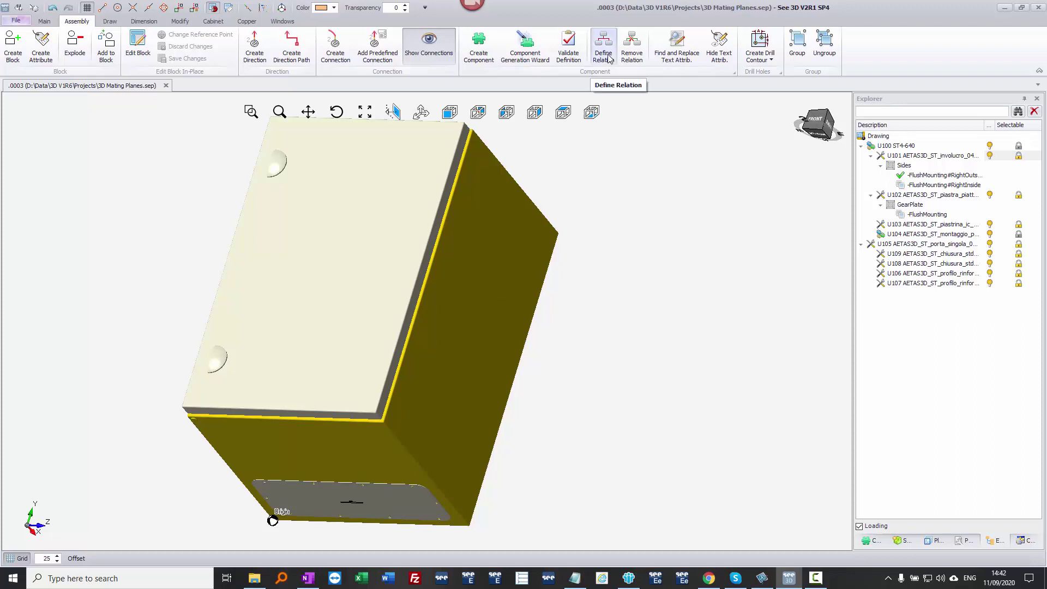
{"action": "left_click", "coordinate": [633, 54]}
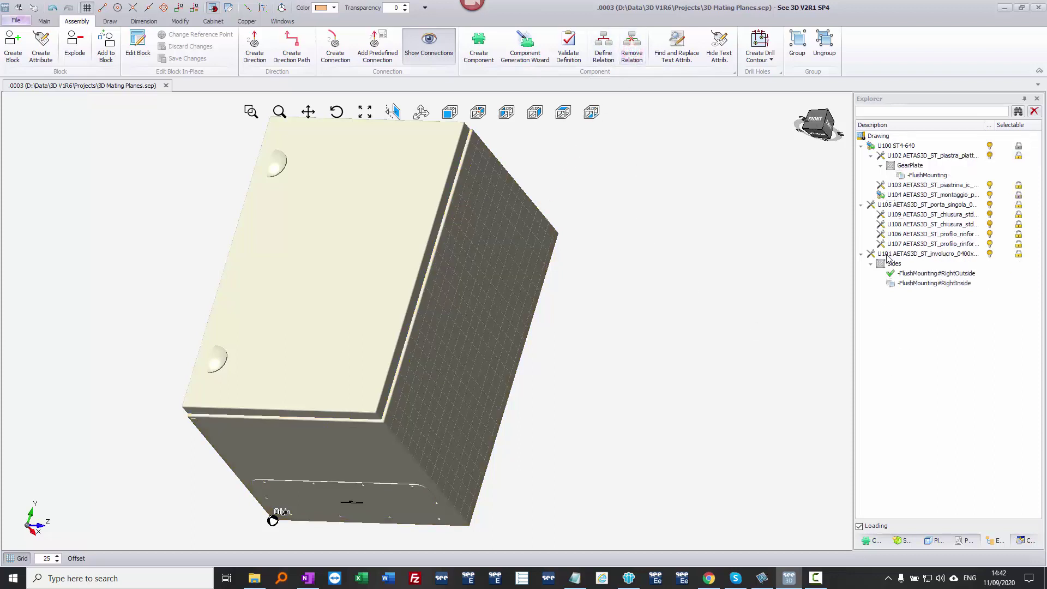
{"action": "left_click", "coordinate": [902, 257]}
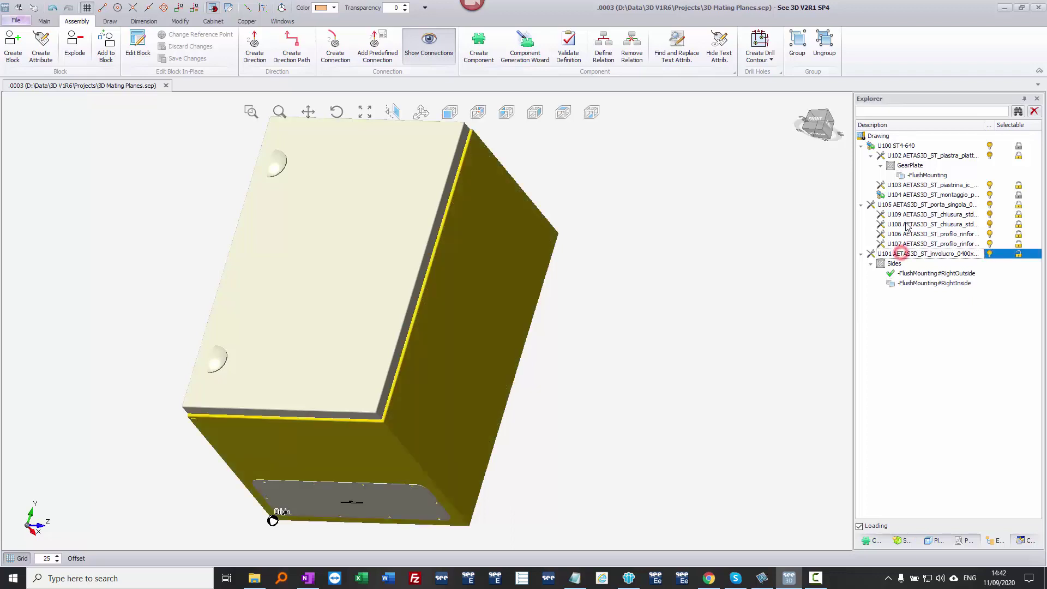
{"action": "left_click", "coordinate": [378, 498]}
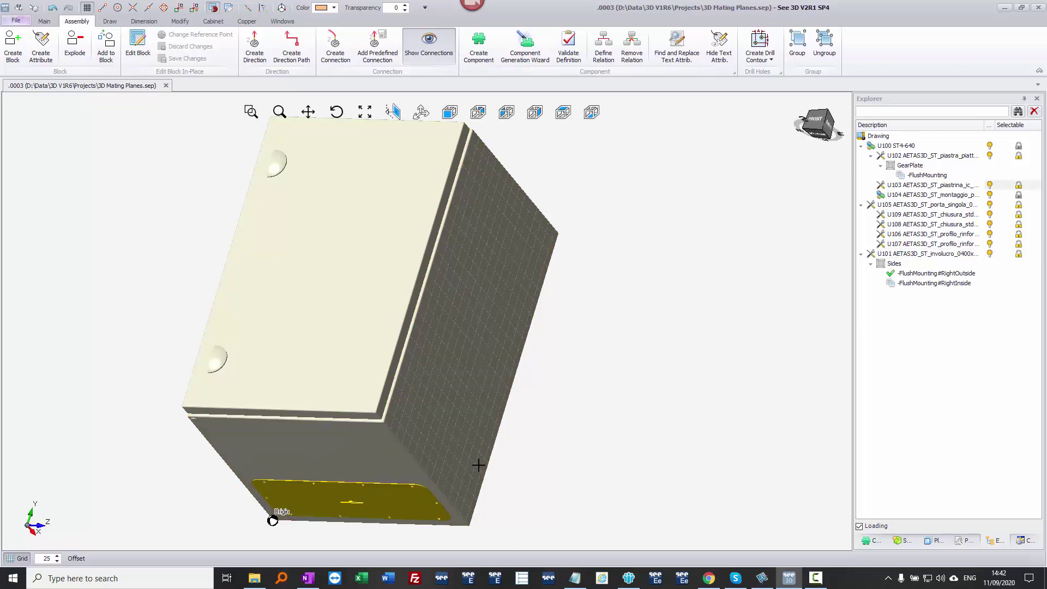
{"action": "left_click", "coordinate": [632, 58]}
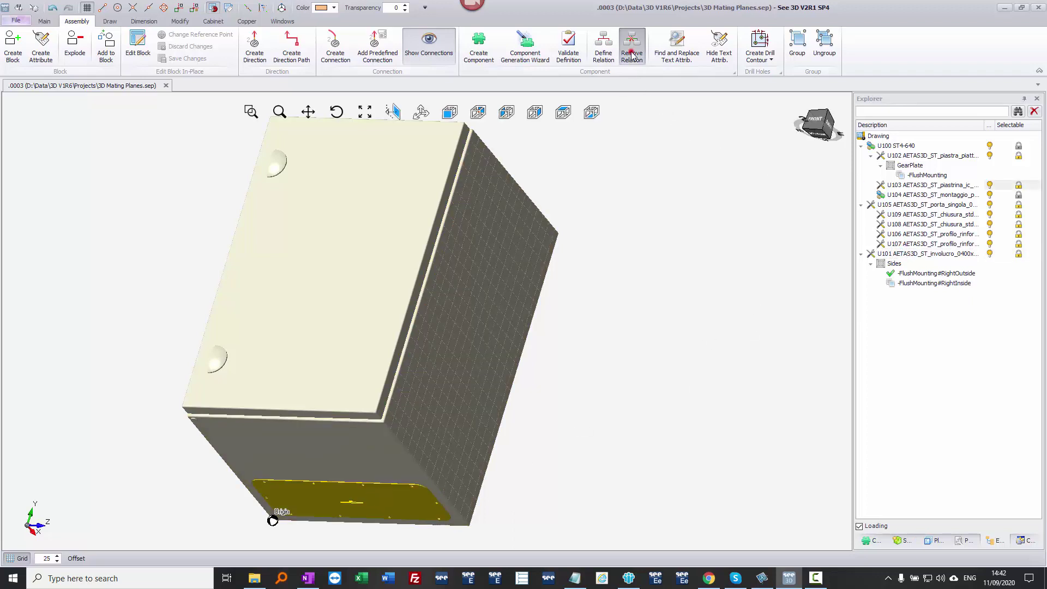
Hide the door and remove the mounting plate's relation to the ST4-640 assembly.
{"action": "left_click", "coordinate": [303, 276]}
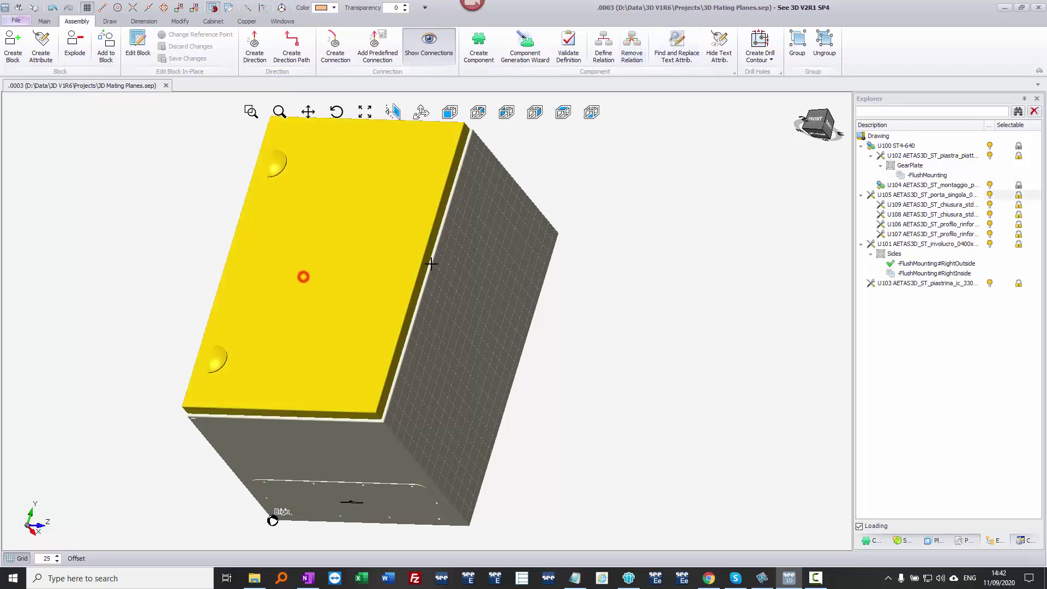
{"action": "left_click", "coordinate": [990, 195]}
{"action": "left_click", "coordinate": [364, 275]}
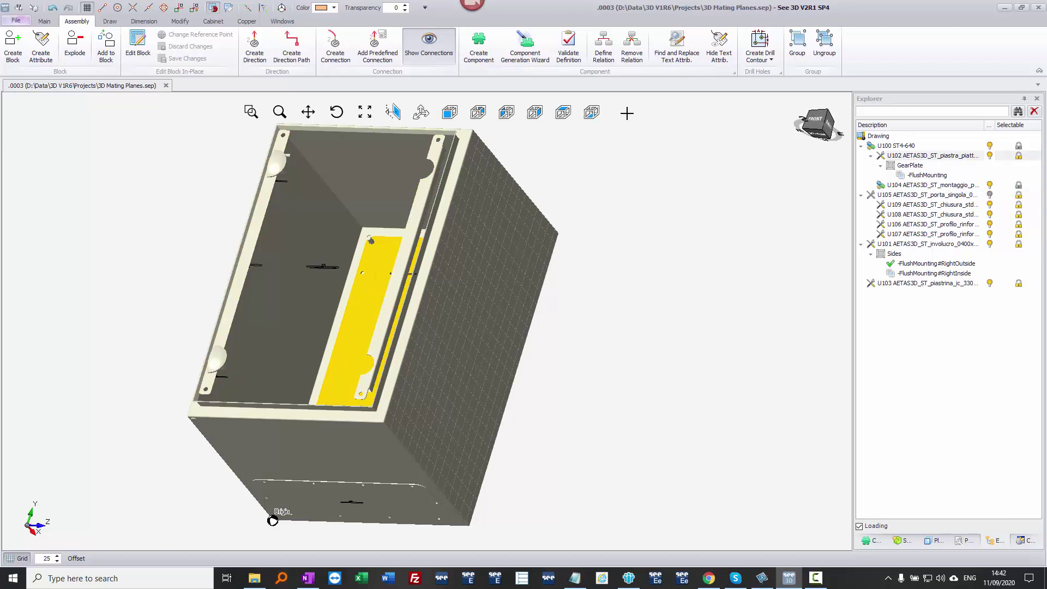
{"action": "left_click", "coordinate": [633, 49]}
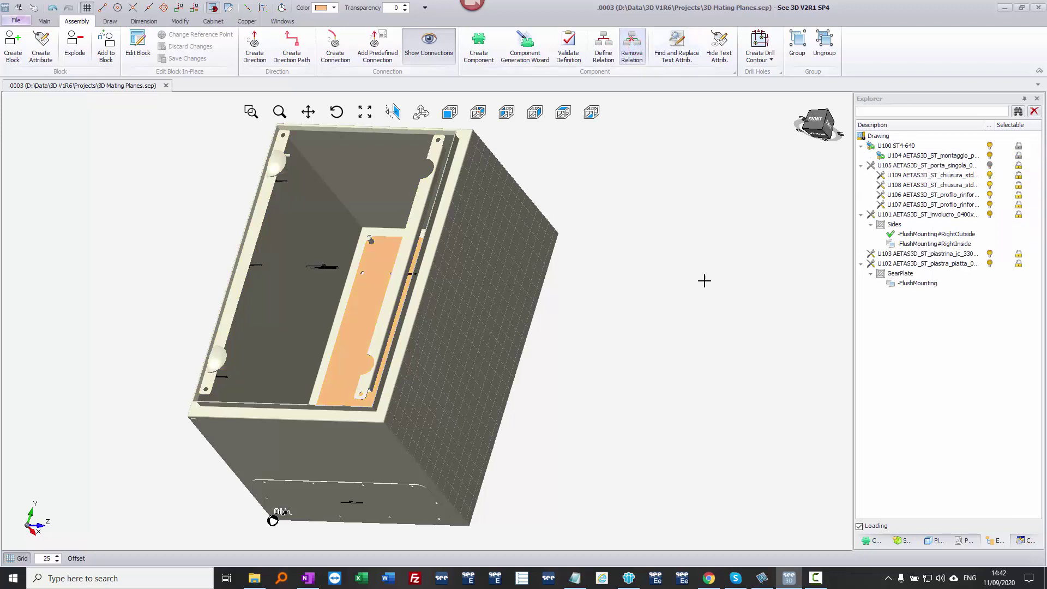
Delete the leftover U100 ST4-640 assembly entry together with its remaining child U104, confirming the deletion.
{"action": "left_click", "coordinate": [891, 138]}
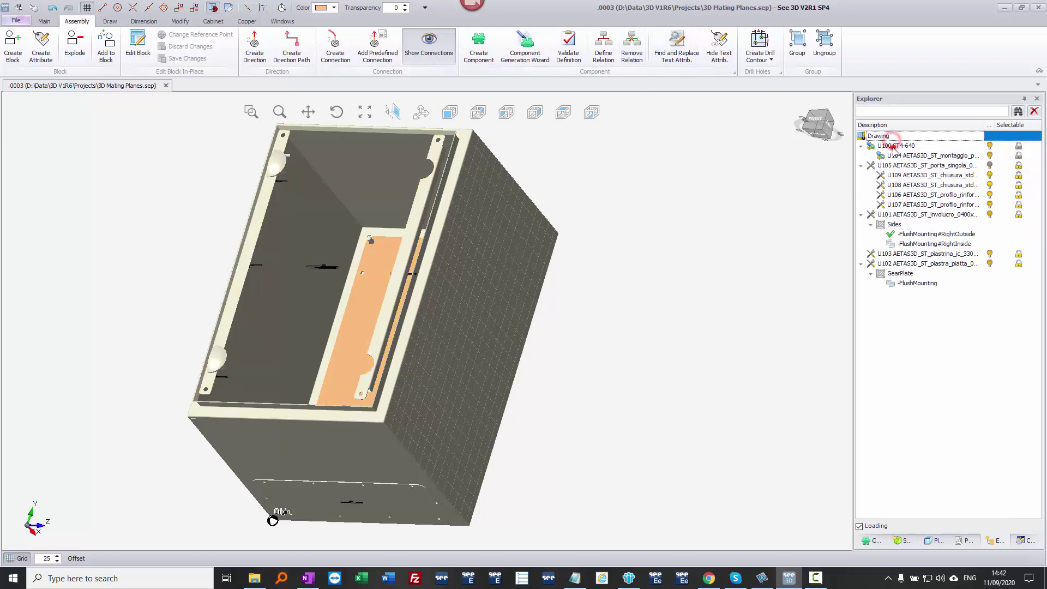
{"action": "left_click", "coordinate": [893, 146]}
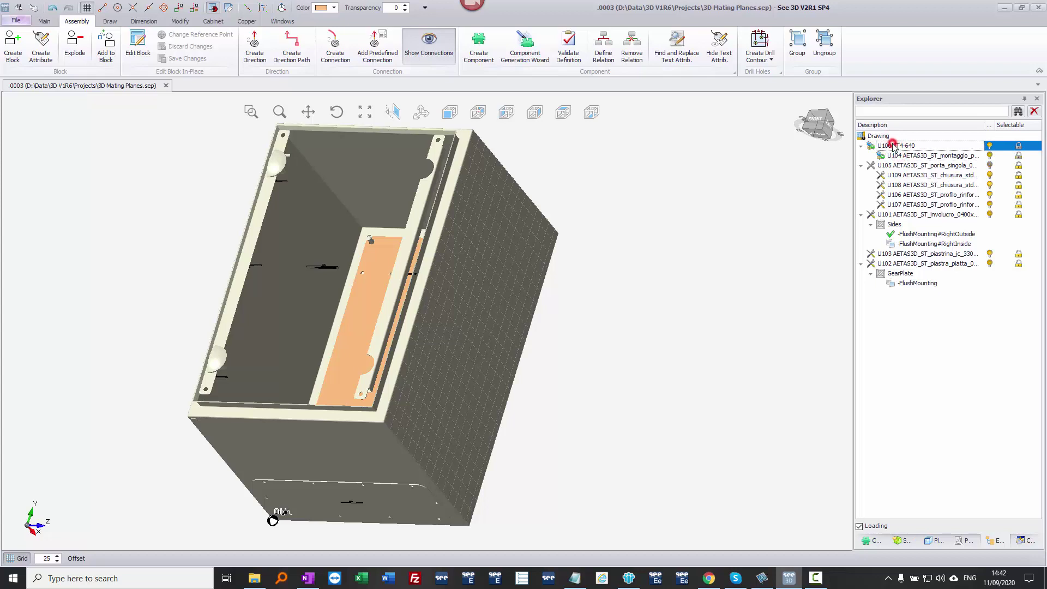
{"action": "right_click", "coordinate": [894, 146]}
{"action": "left_click", "coordinate": [930, 284]}
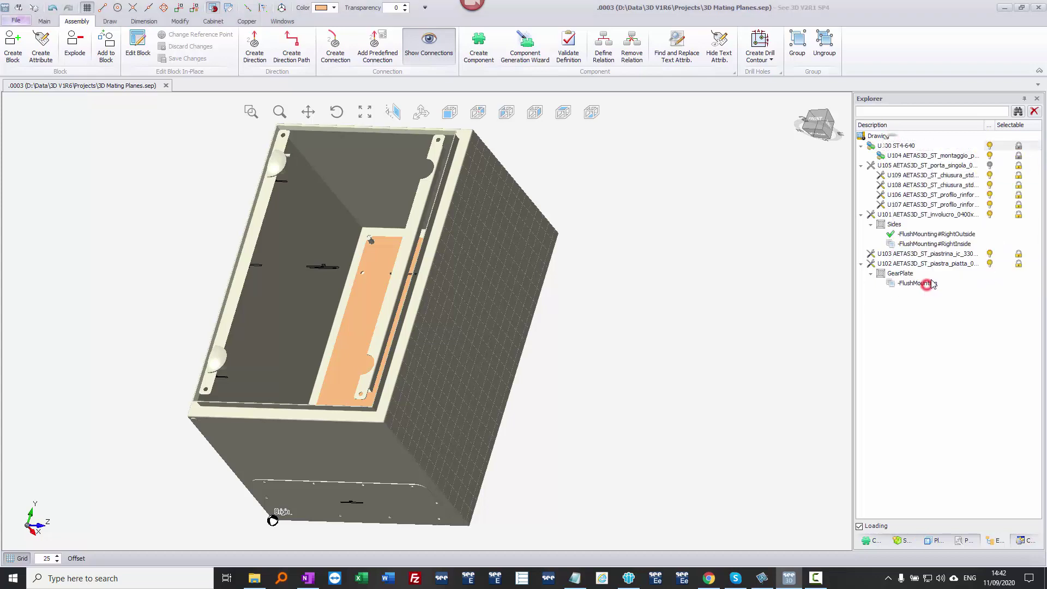
{"action": "left_click", "coordinate": [544, 323]}
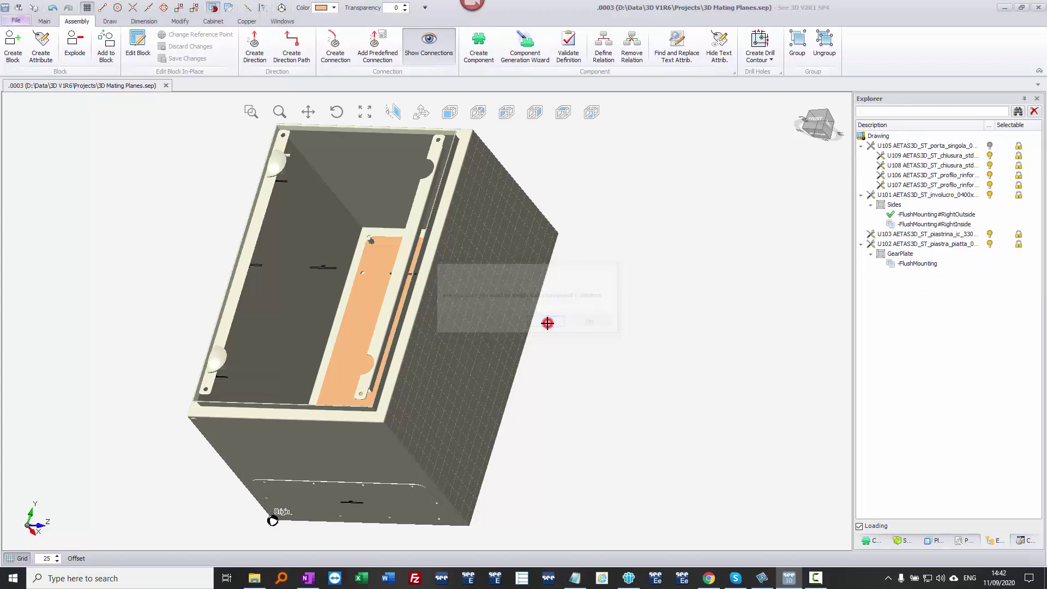
{"action": "left_click", "coordinate": [781, 283]}
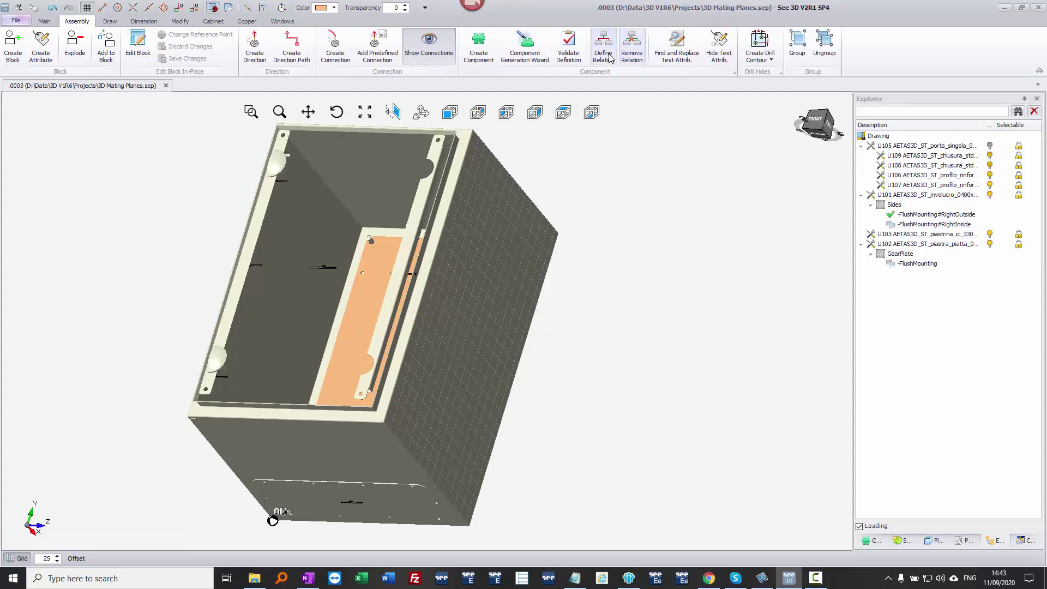
Define a relation with the enclosure body as parent and the gland plate and mounting plate as children.
{"action": "left_click", "coordinate": [473, 287]}
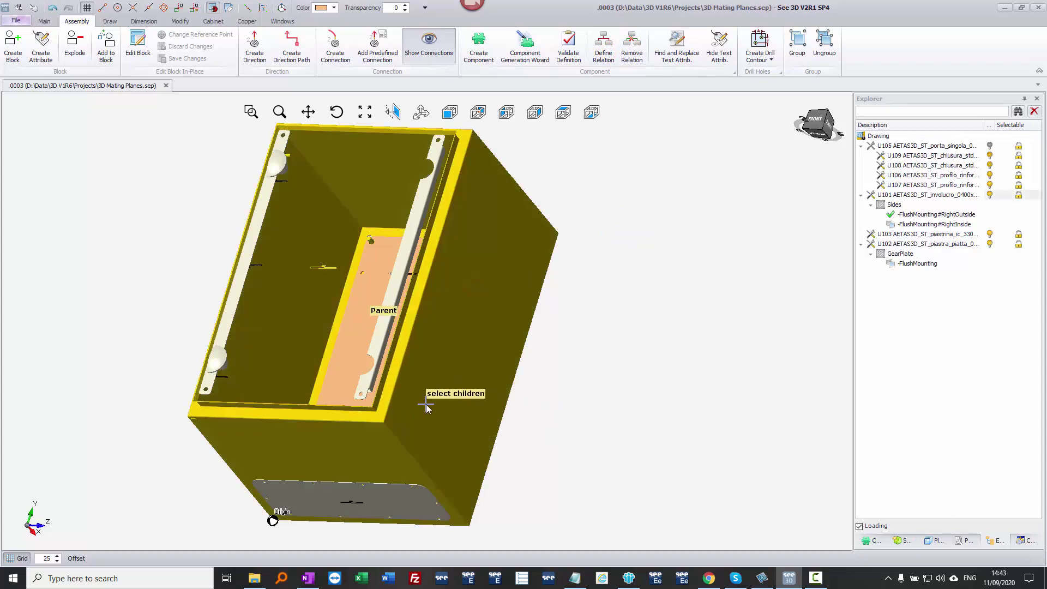
{"action": "middle_click_drag", "start_coordinate": [428, 386], "coordinate": [440, 402]}
{"action": "left_click", "coordinate": [348, 503]}
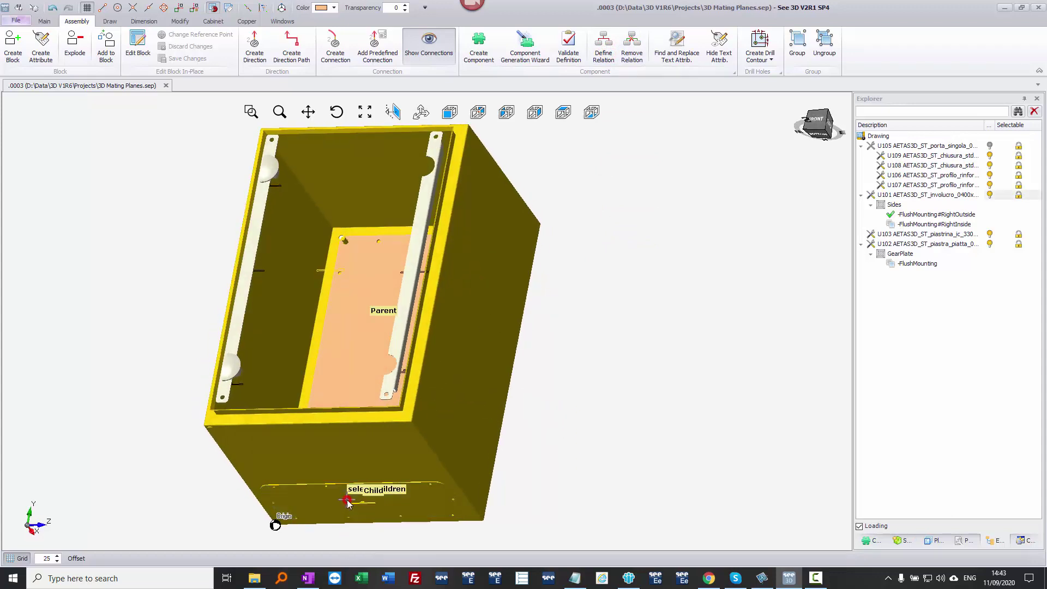
{"action": "left_click", "coordinate": [358, 326]}
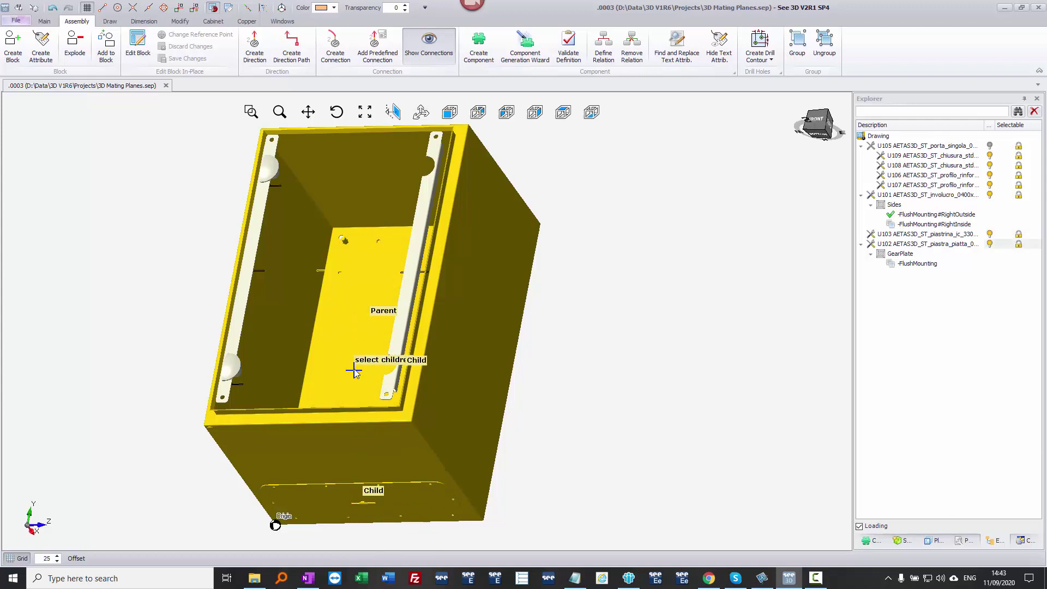
{"action": "right_click", "coordinate": [567, 328]}
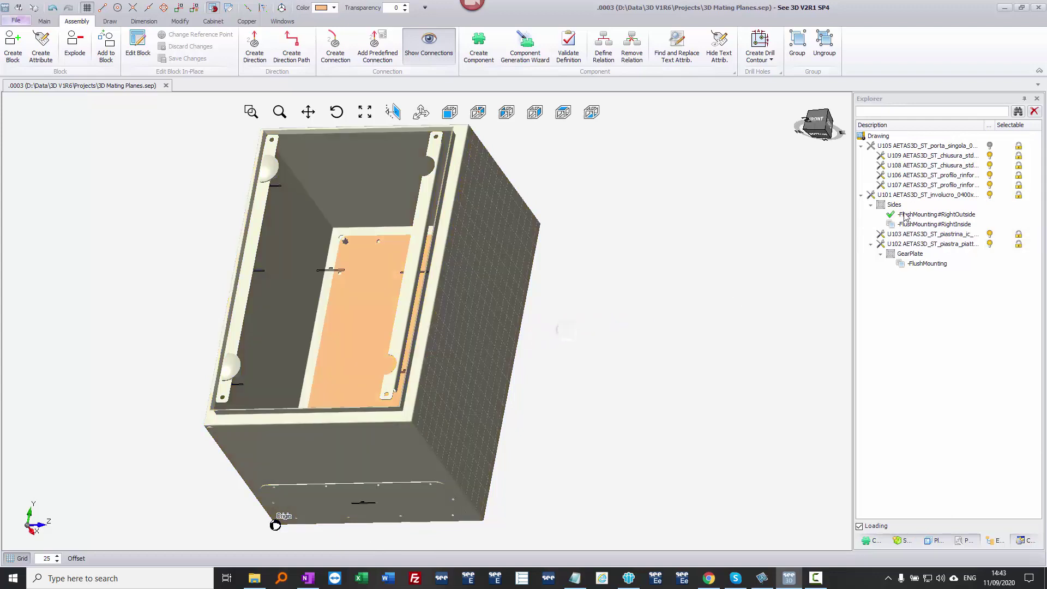
Show the door again and define it as a child of the enclosure body.
{"action": "left_click", "coordinate": [988, 145]}
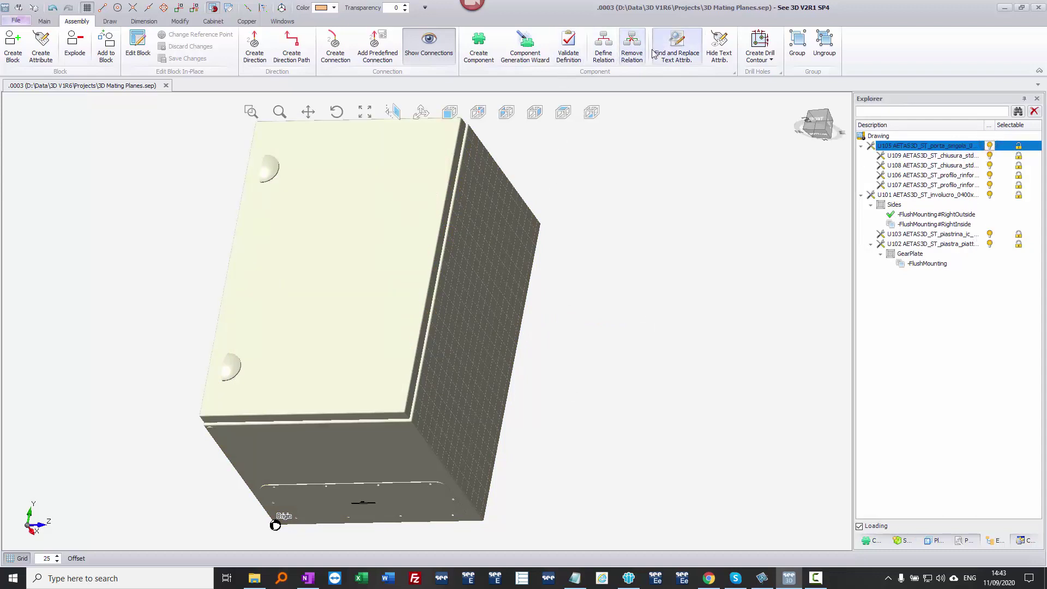
{"action": "left_click", "coordinate": [604, 48]}
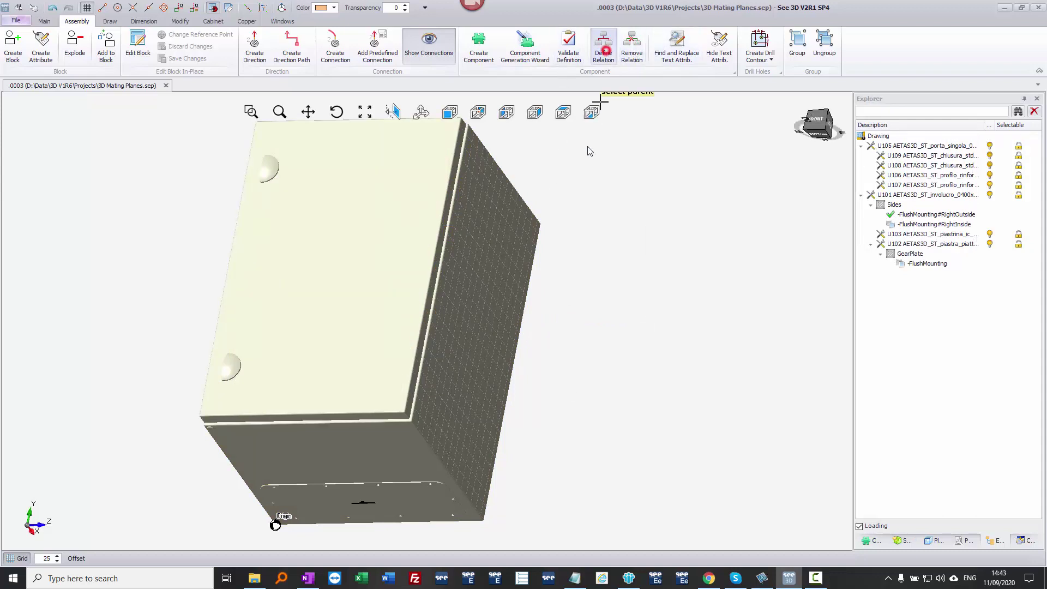
{"action": "left_click", "coordinate": [469, 295]}
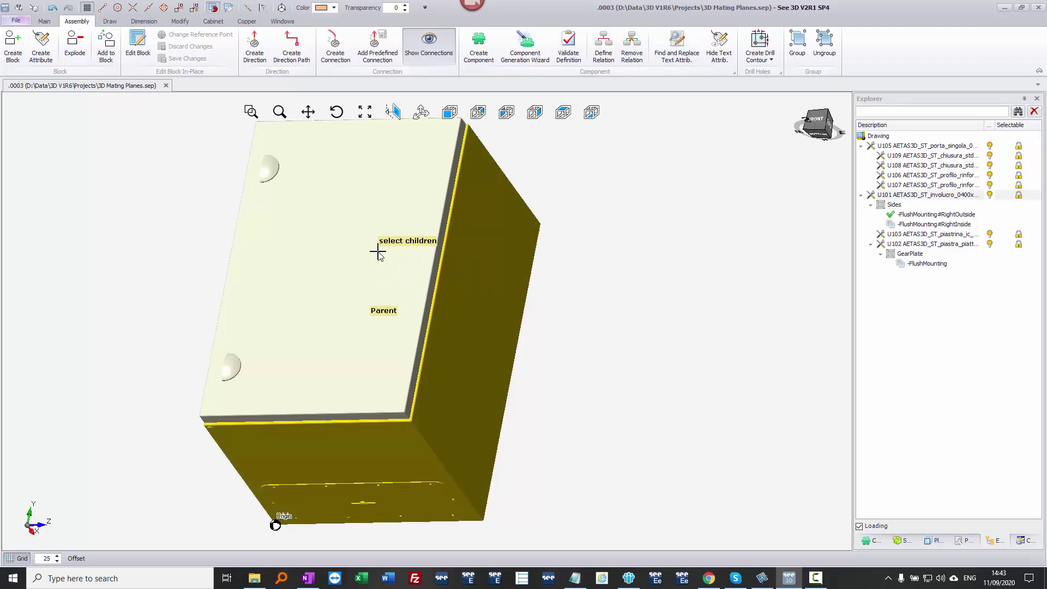
{"action": "left_click", "coordinate": [354, 238]}
{"action": "right_click", "coordinate": [649, 320]}
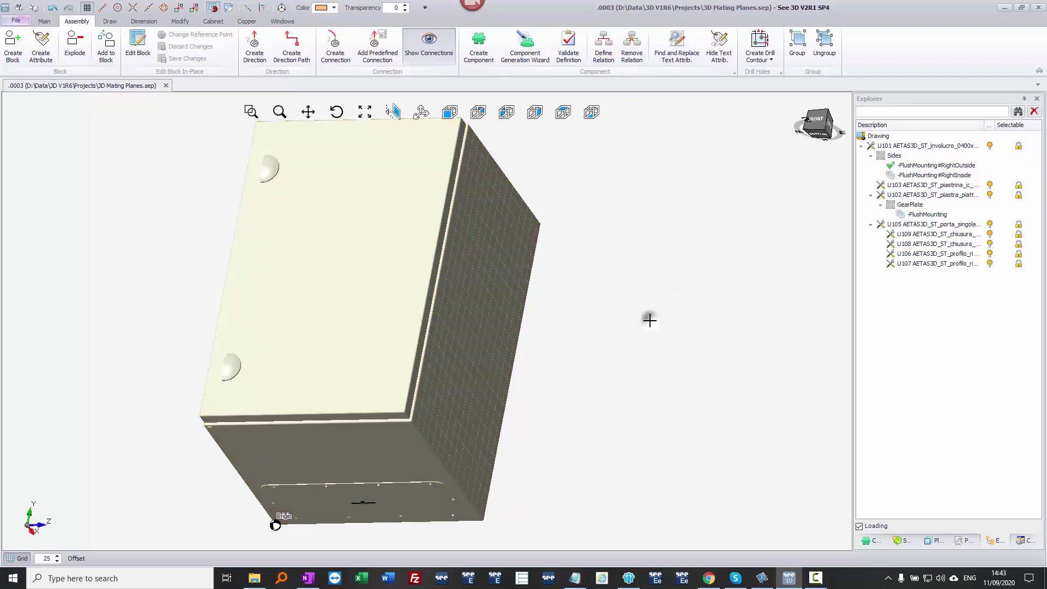
Collapse the enclosure body's hierarchy and select the enclosure with all its child parts in the model.
{"action": "left_click", "coordinate": [861, 147]}
{"action": "left_click", "coordinate": [901, 147]}
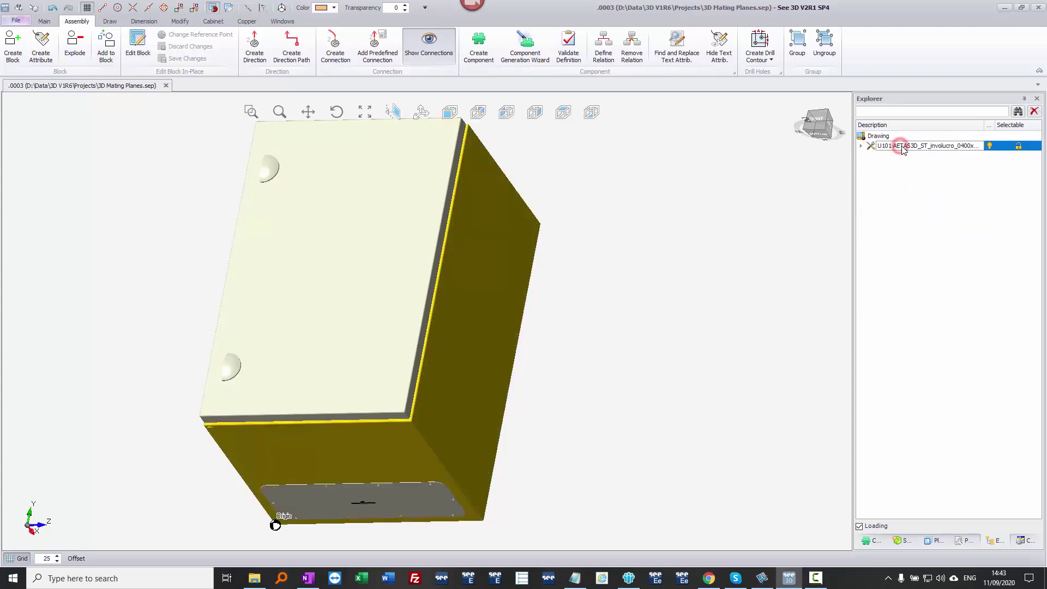
{"action": "right_click", "coordinate": [757, 243]}
{"action": "left_click", "coordinate": [460, 340]}
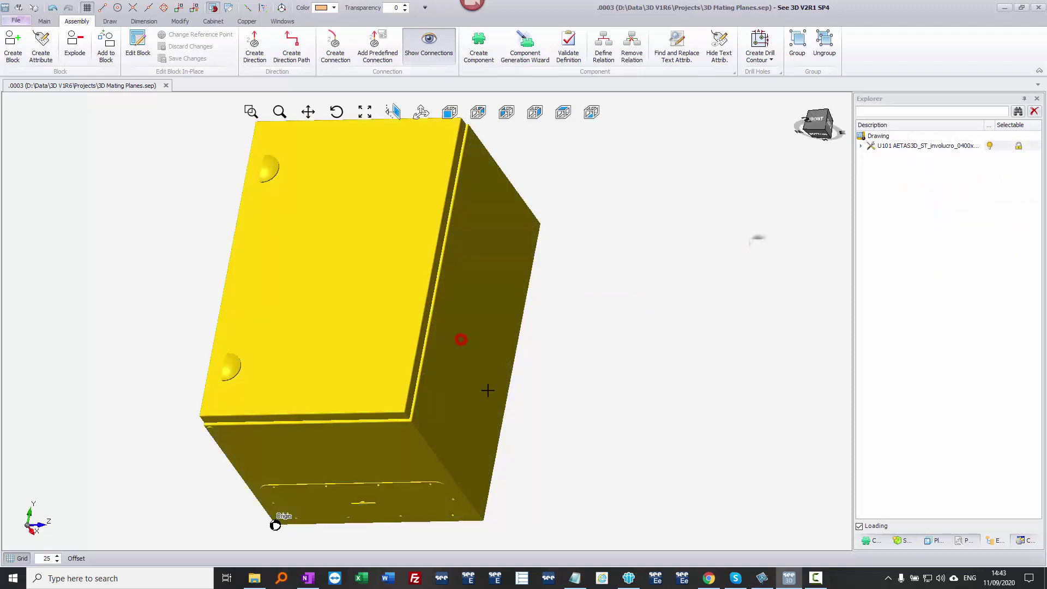
Save the selected enclosure as a symbol named My Enclosure in Examples > Cabinets, with its bottom rear right corner as reference point.
{"action": "left_click", "coordinate": [901, 541]}
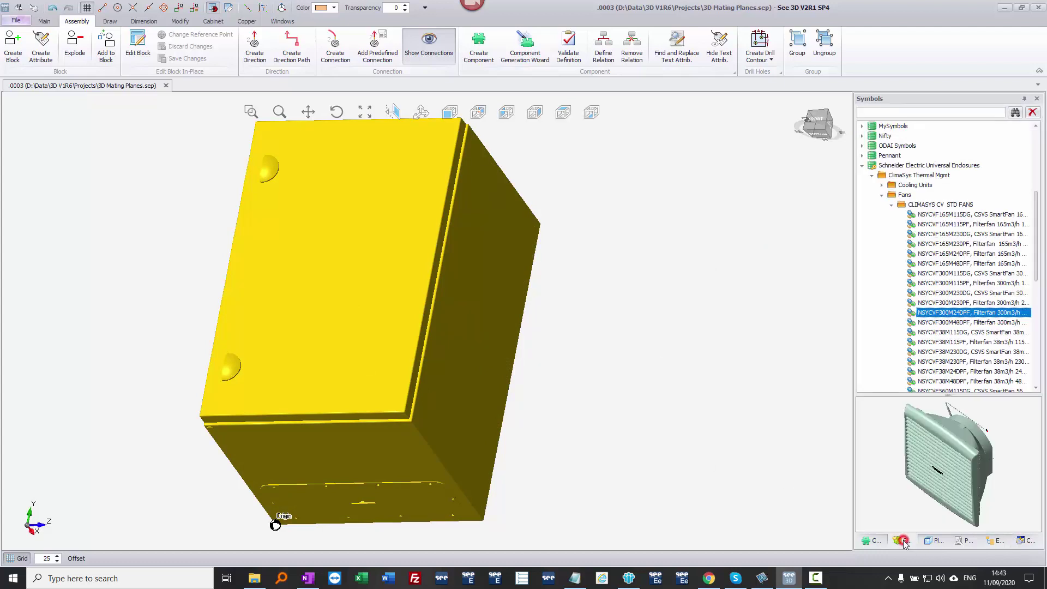
{"action": "left_click", "coordinate": [862, 165]}
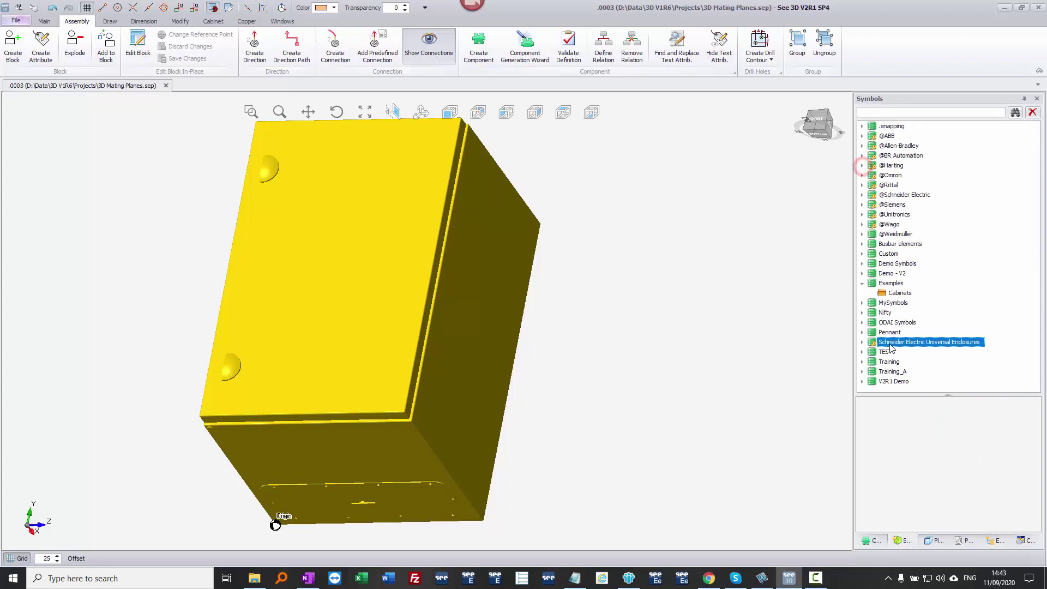
{"action": "right_click", "coordinate": [894, 292]}
{"action": "left_click", "coordinate": [923, 319]}
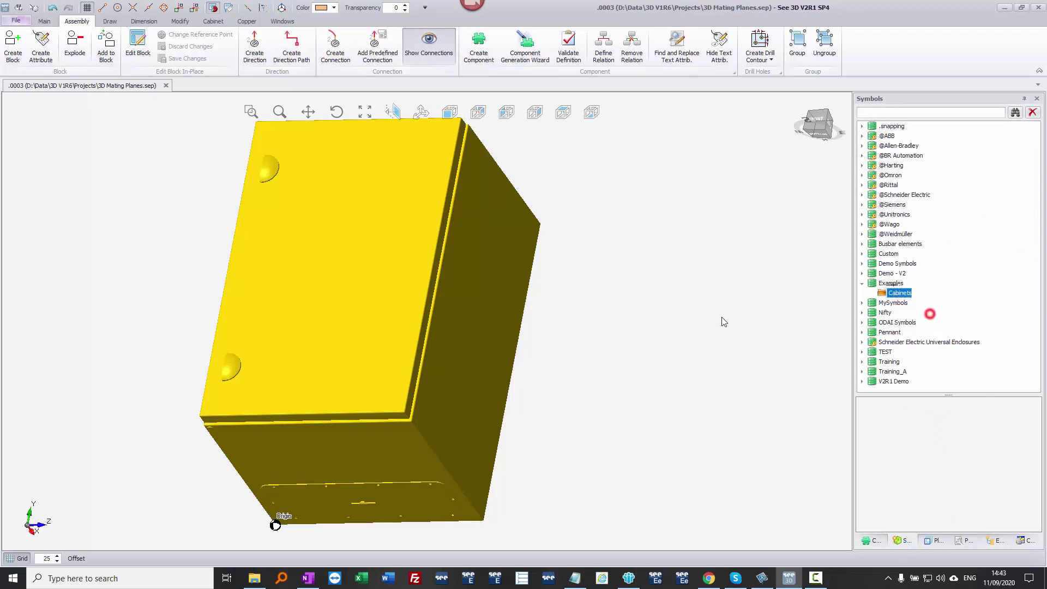
{"action": "left_click", "coordinate": [481, 521]}
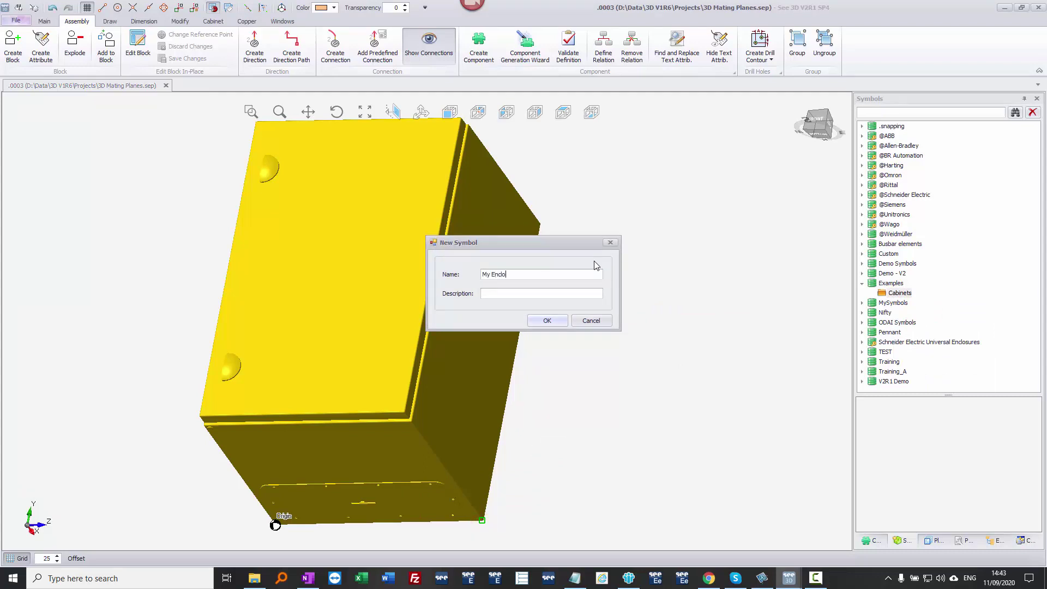
{"action": "type", "text": "My Enclosure"}
{"action": "key", "text": "Return"}
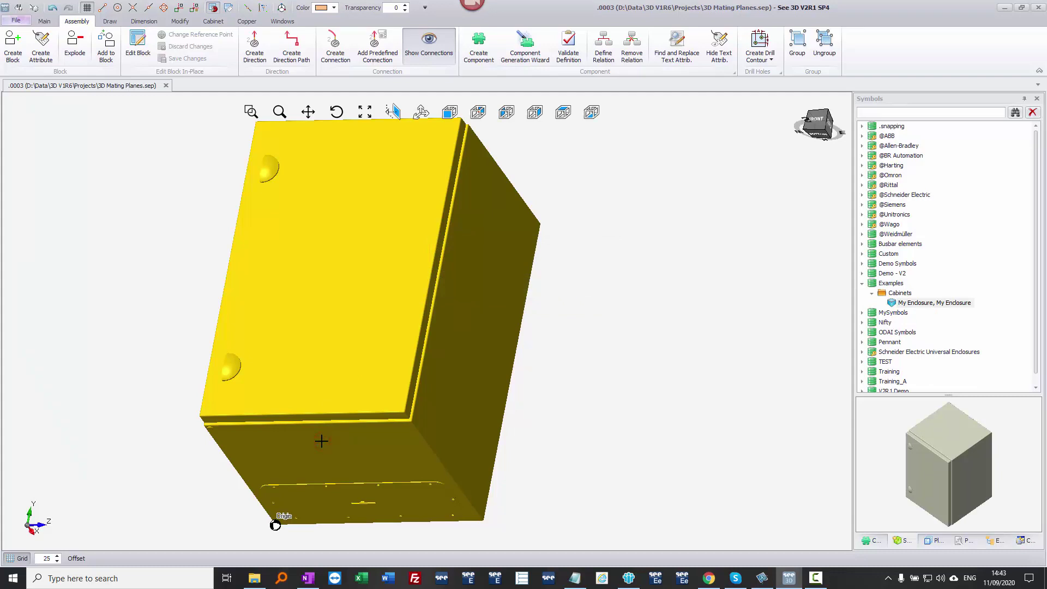
Remove the original enclosure from the drawing and make the Front Plane active.
{"action": "scroll", "coordinate": [509, 370], "scroll_direction": "down", "scroll_amount": 3}
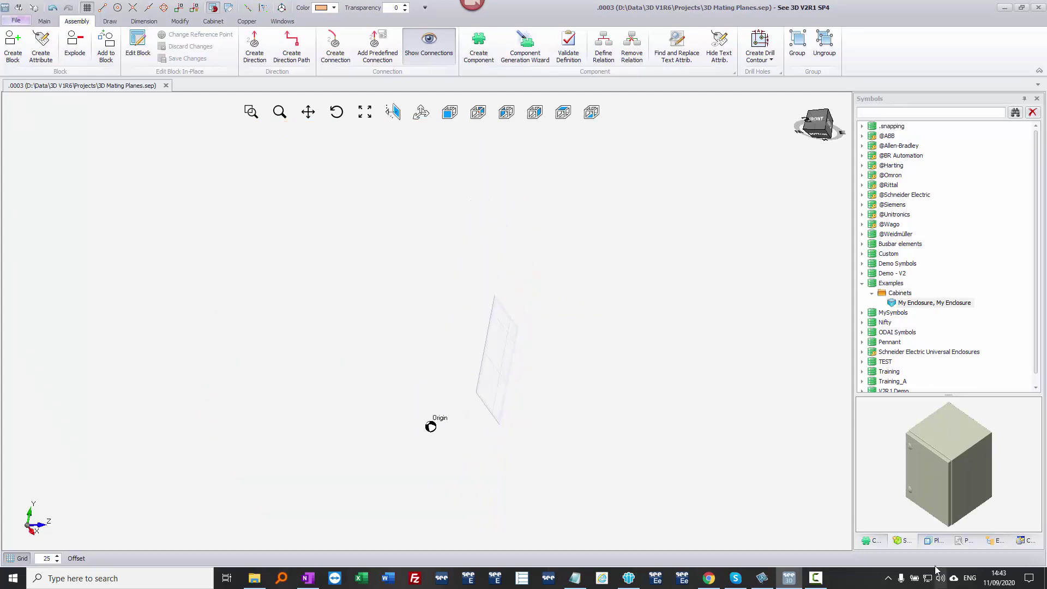
{"action": "left_click", "coordinate": [937, 540]}
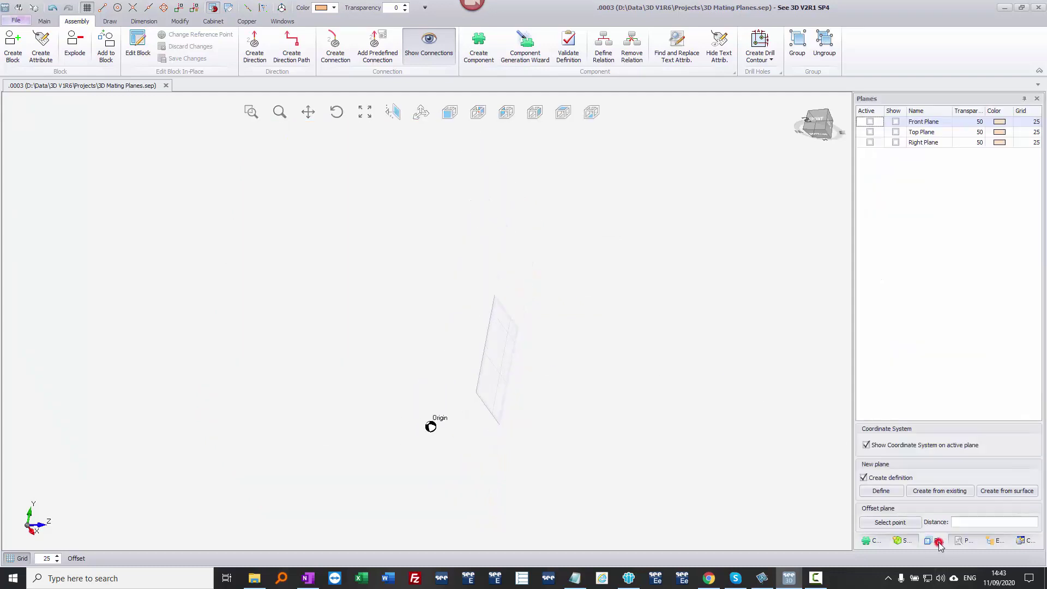
{"action": "left_click", "coordinate": [870, 122]}
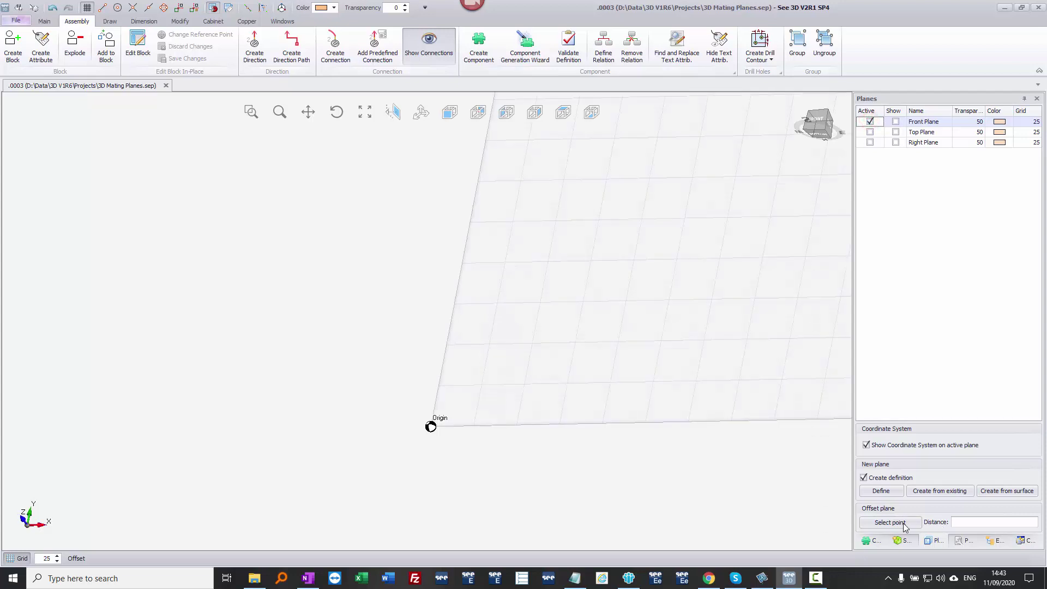
Insert the My Enclosure symbol from Examples > Cabinets onto the Front Plane near the origin.
{"action": "left_click", "coordinate": [898, 541]}
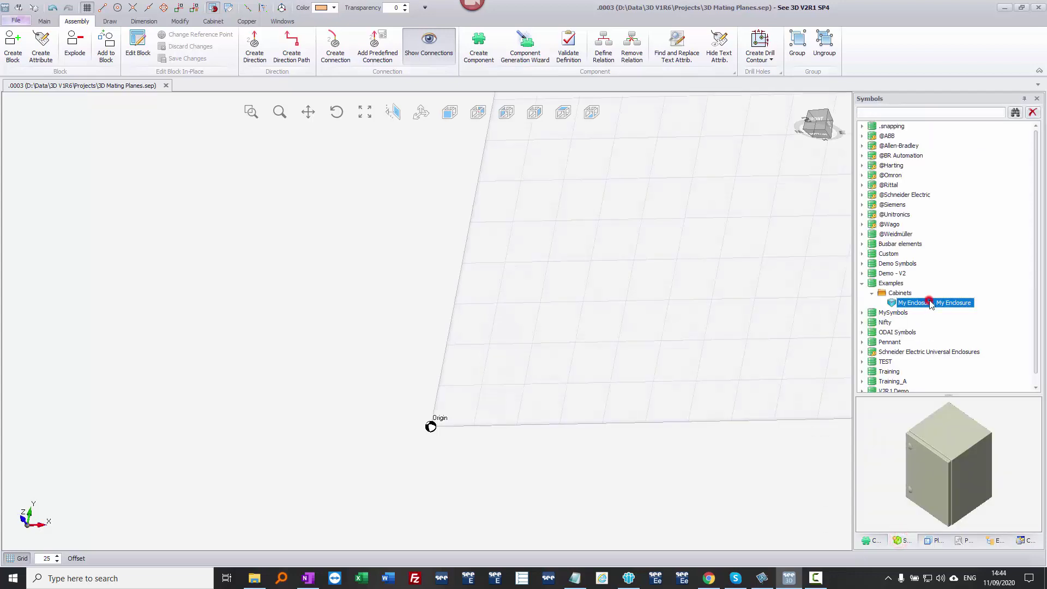
{"action": "left_click_drag", "start_coordinate": [930, 304], "coordinate": [525, 390]}
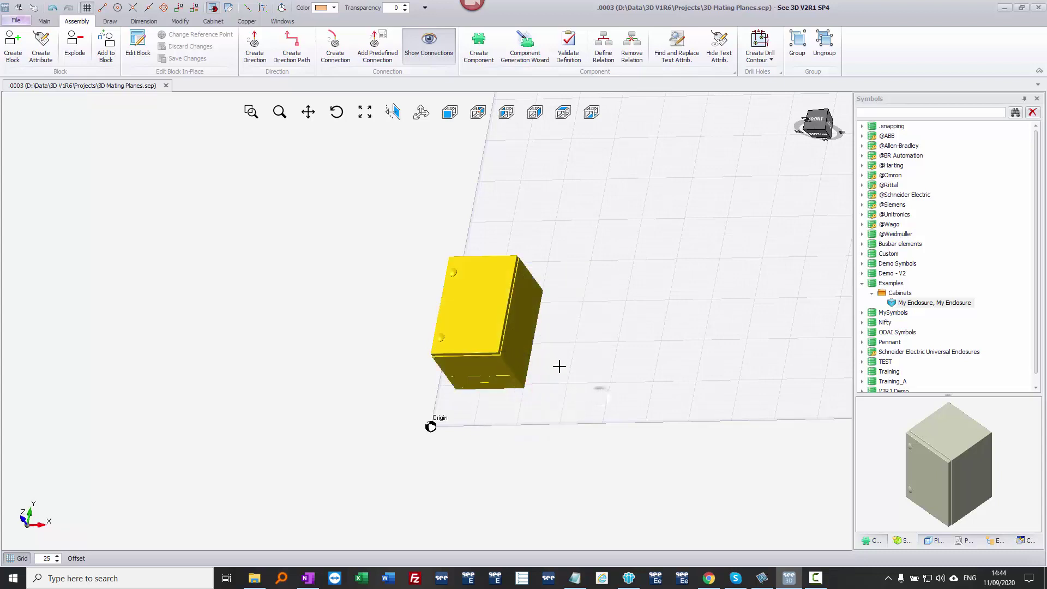
{"action": "left_click", "coordinate": [577, 367]}
Select the placed enclosure and check its RightInside and RightOutside FlushMounting planes in the drawing hierarchy.
{"action": "left_click", "coordinate": [520, 345]}
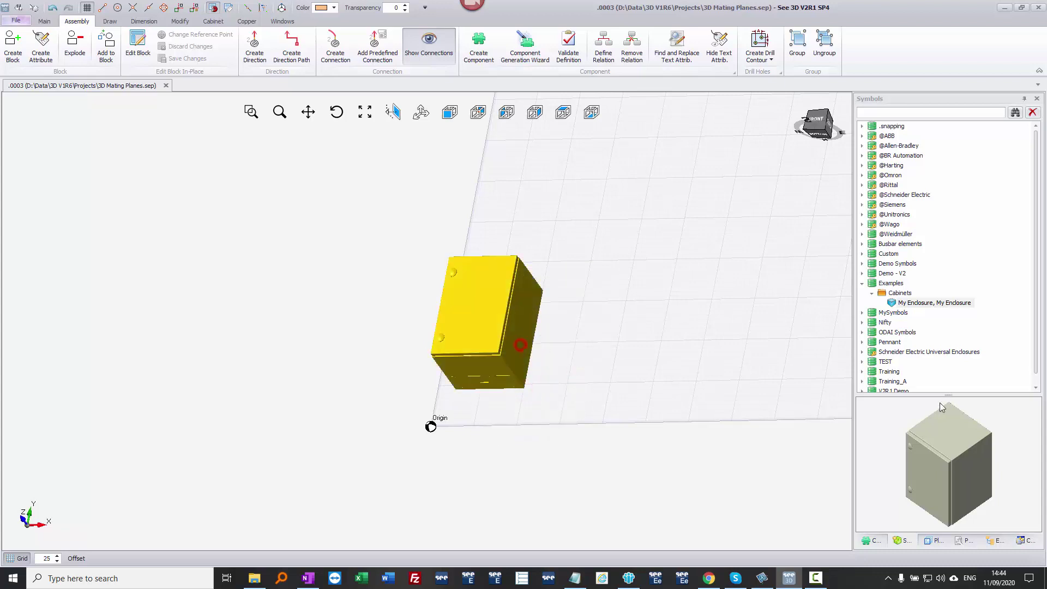
{"action": "left_click", "coordinate": [993, 538]}
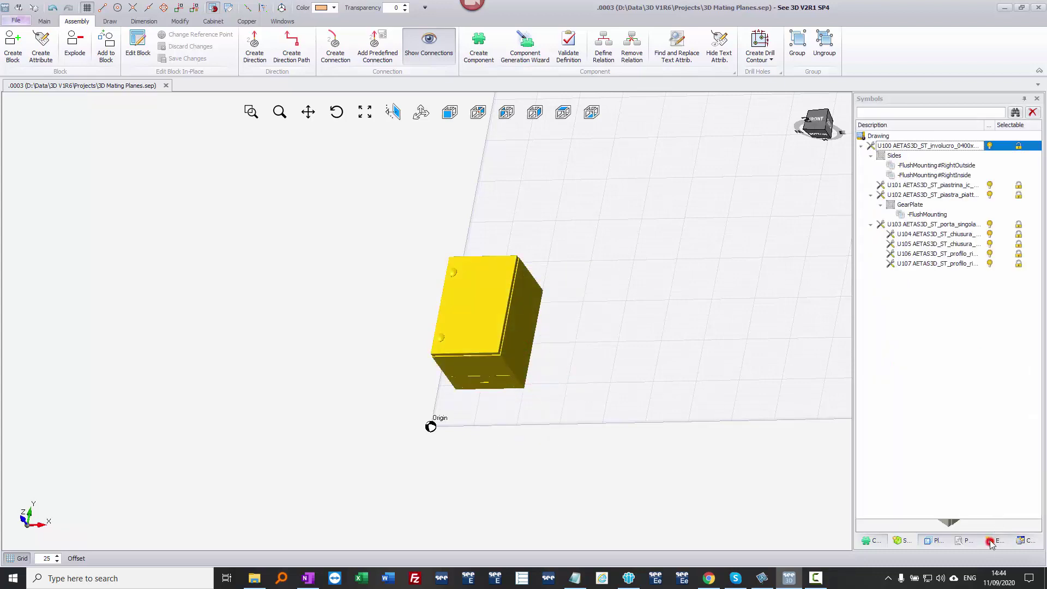
{"action": "left_click", "coordinate": [929, 176]}
{"action": "left_click", "coordinate": [930, 165]}
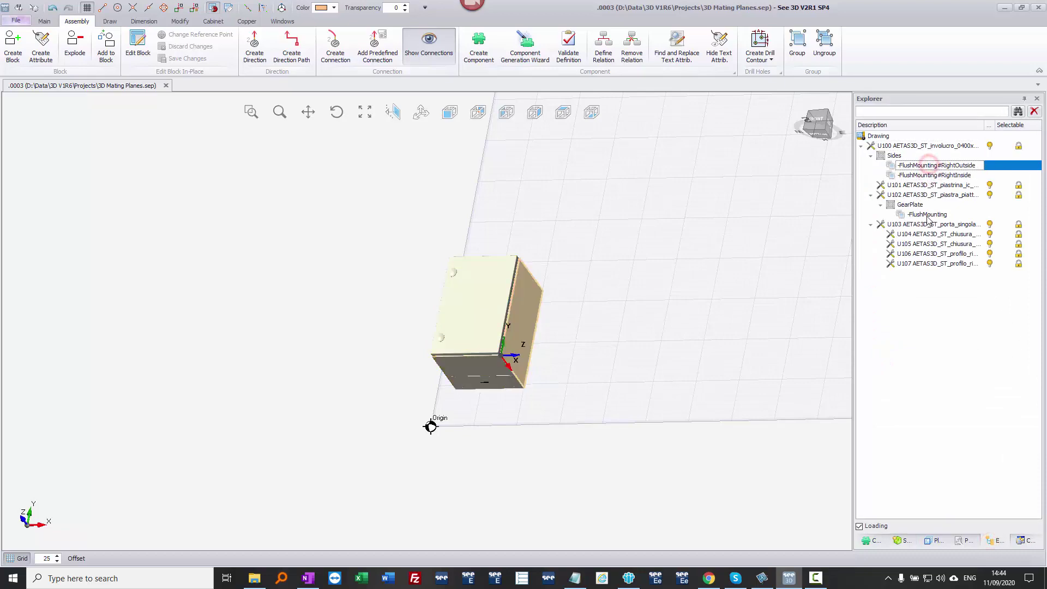